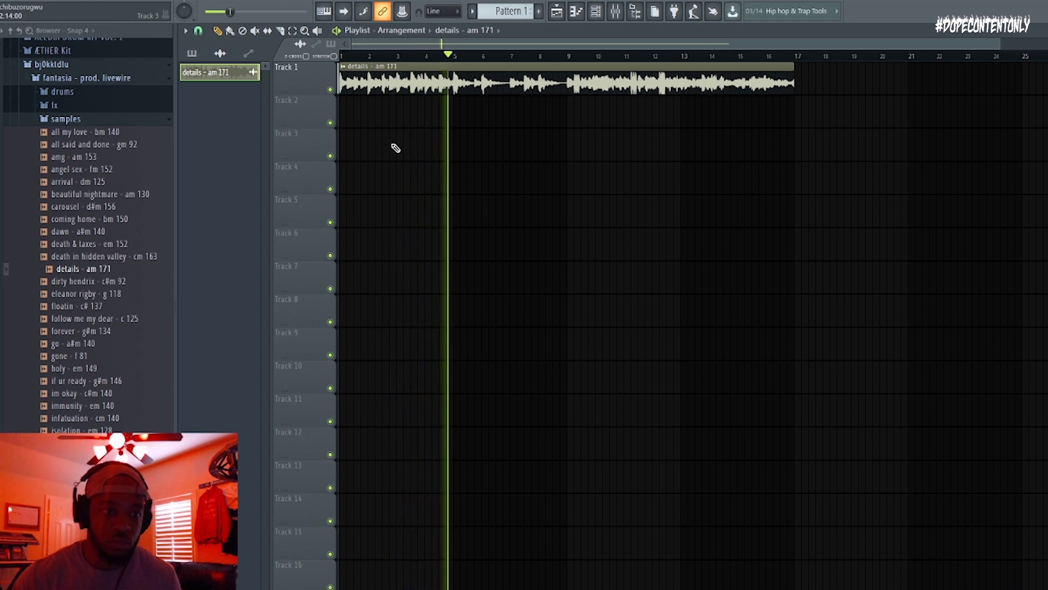
Preview the "details - am 171" sample and load it into the Fruity Slicer channel in the channel rack.
key("space")
key("space")
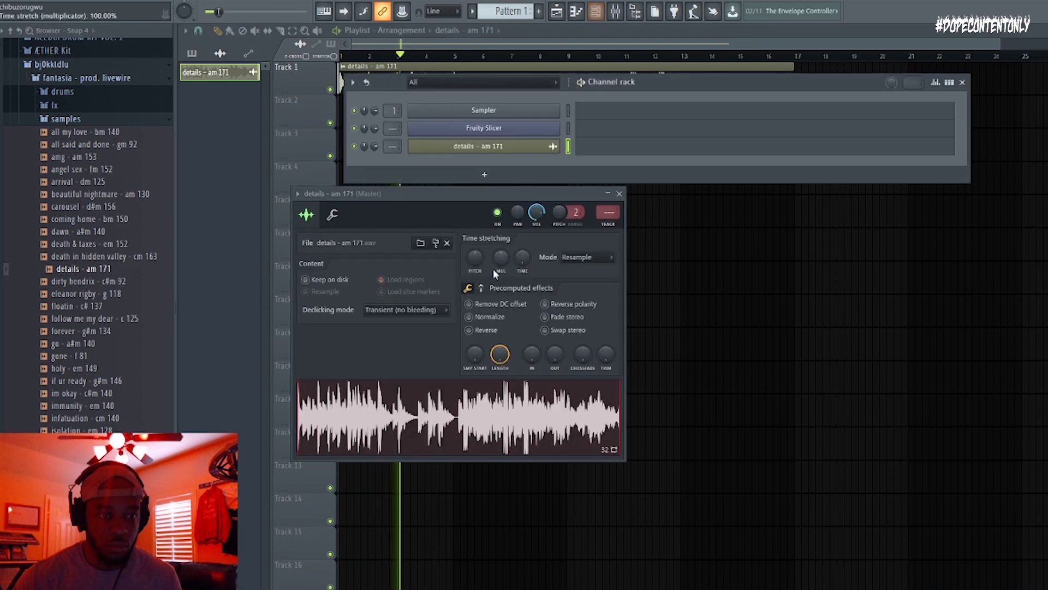
left_click_drag(484, 436, 524, 133)
key("space")
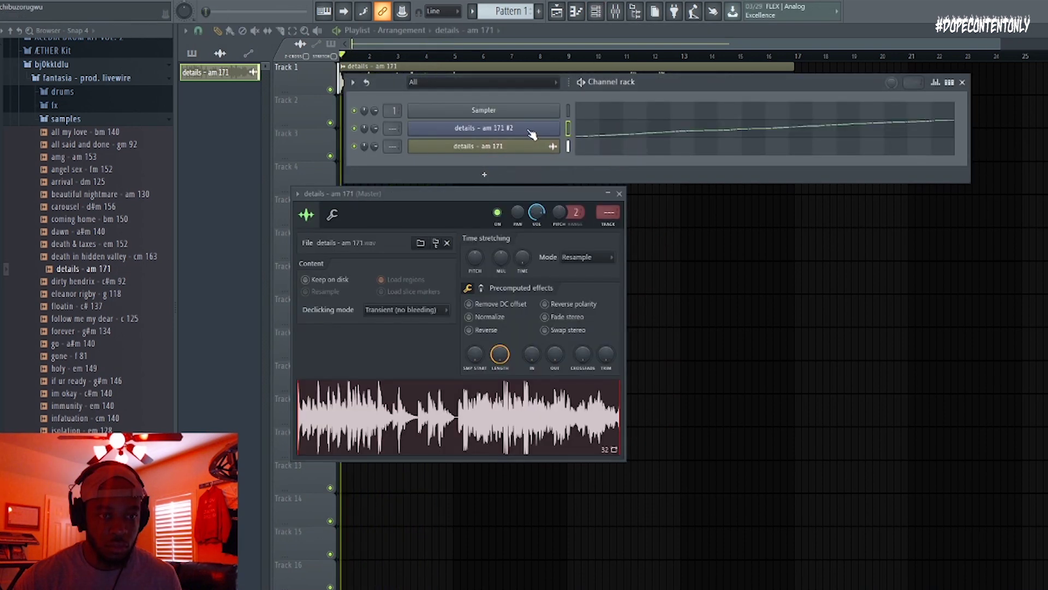
Open the details - am 171 #2 Fruity Slicer and slice its sample by Beat.
left_click(533, 131)
left_click(266, 116)
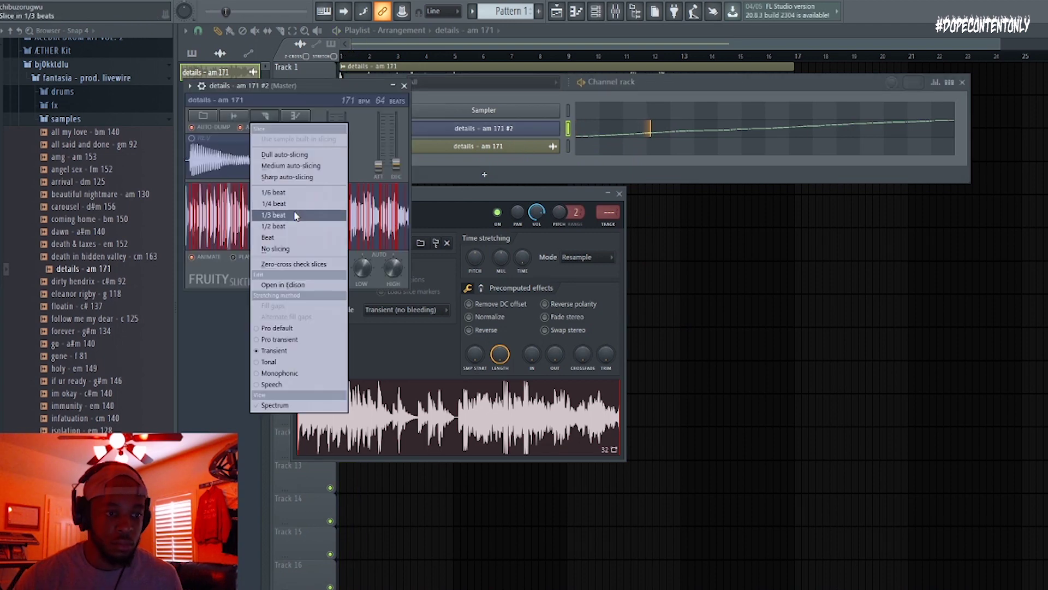
left_click(273, 237)
In the slicer's piano roll, delete all slice notes from bar 5 onward, keeping Beats 1 to 16.
left_click(580, 130)
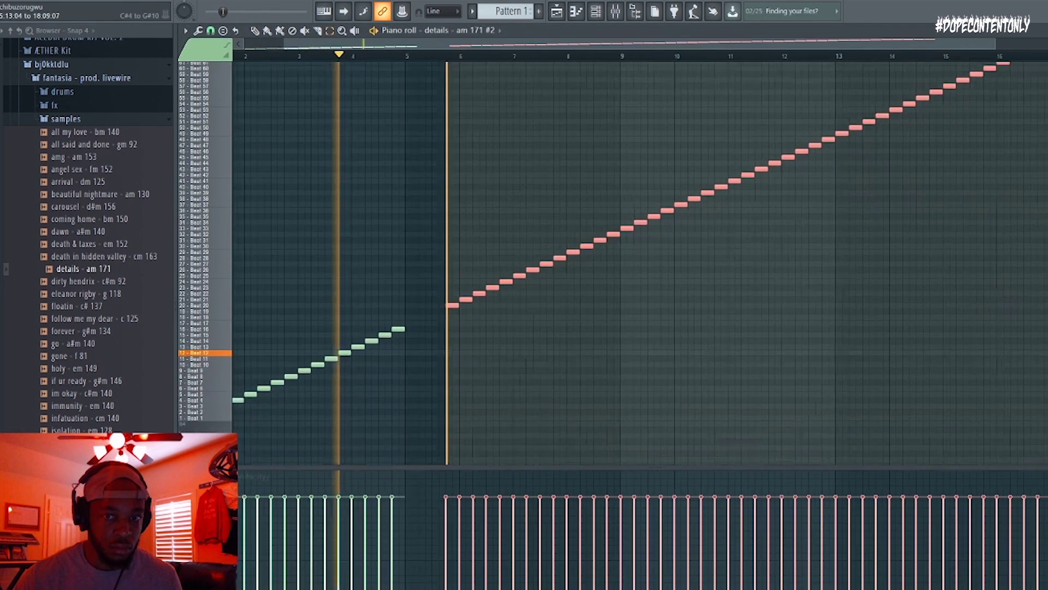
left_click_drag(444, 464, 1037, 62)
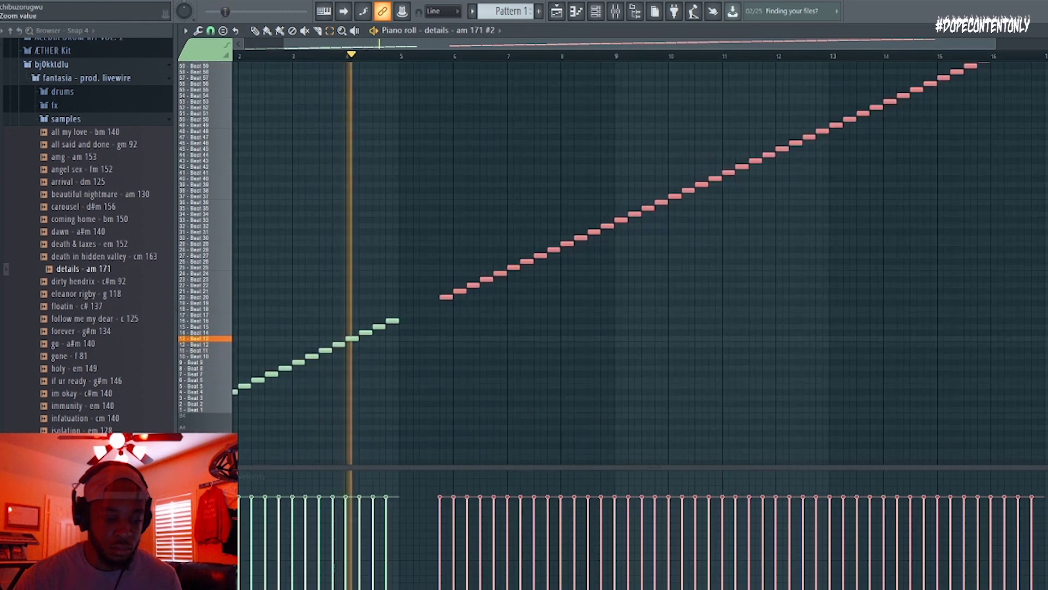
key("Delete")
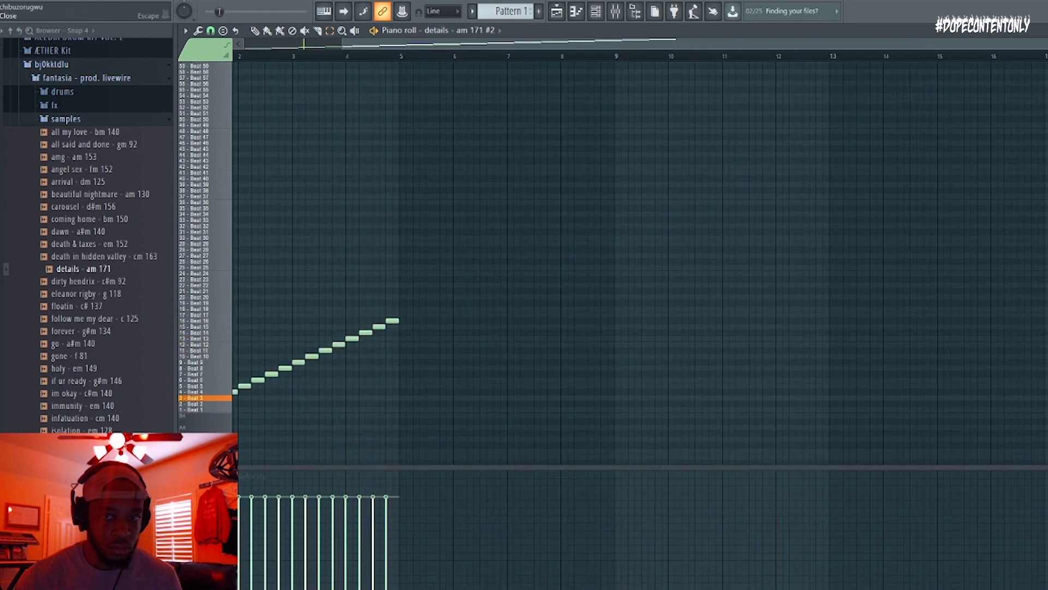
Leave the piano roll and slightly increase the attack fade-in of the slices in Fruity Slicer.
key("Escape")
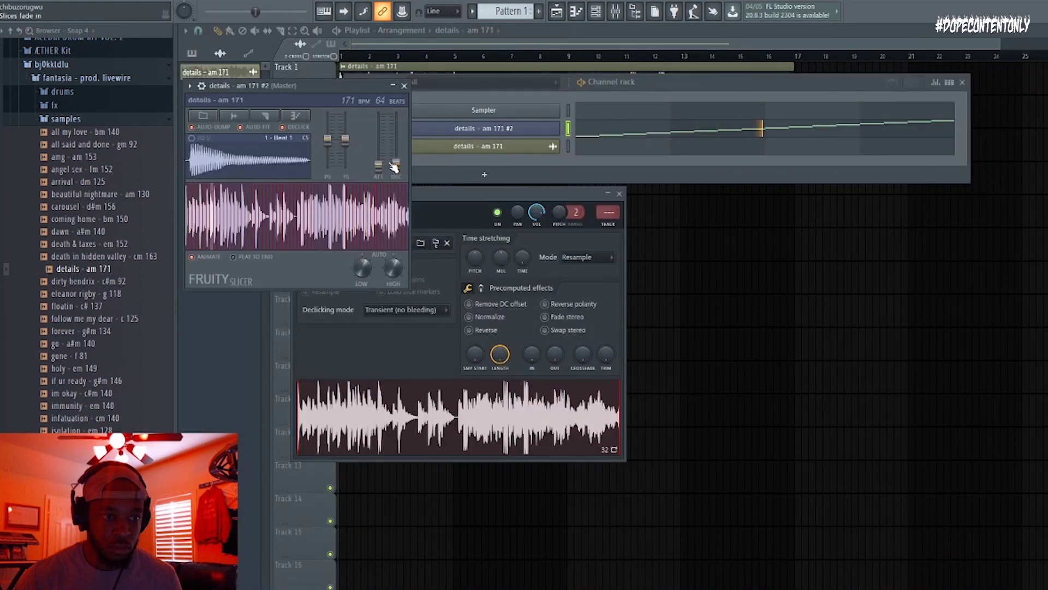
left_click_drag(391, 172, 391, 164)
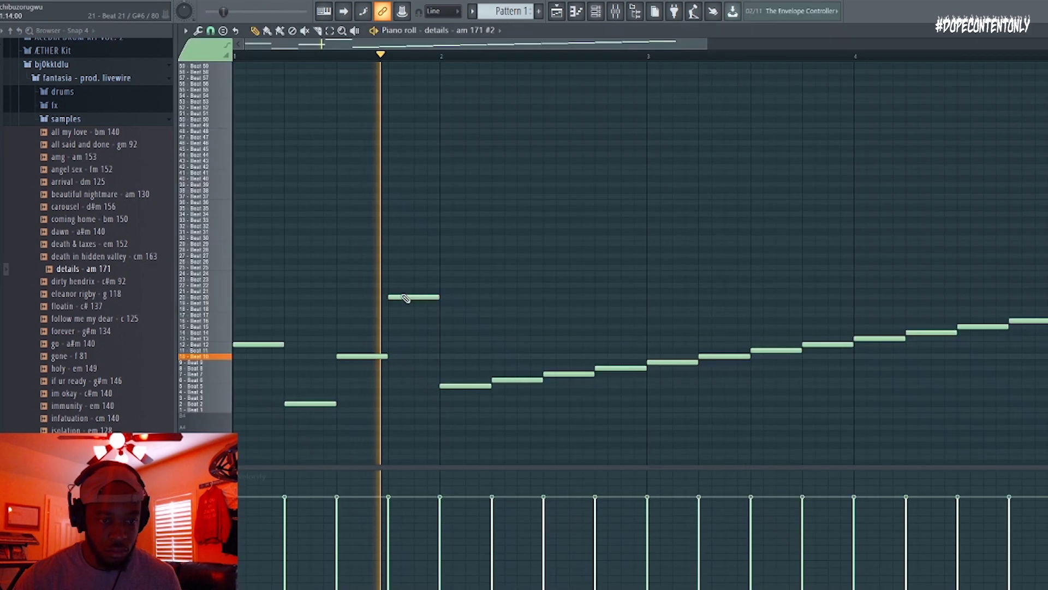
Rearrange the slice notes so bar 1 plays Beats 12, 2, 10 and 4 and bar 2 ends on Beat 4.
key("F7")
key("space")
left_click_drag(400, 297, 398, 392)
key("space")
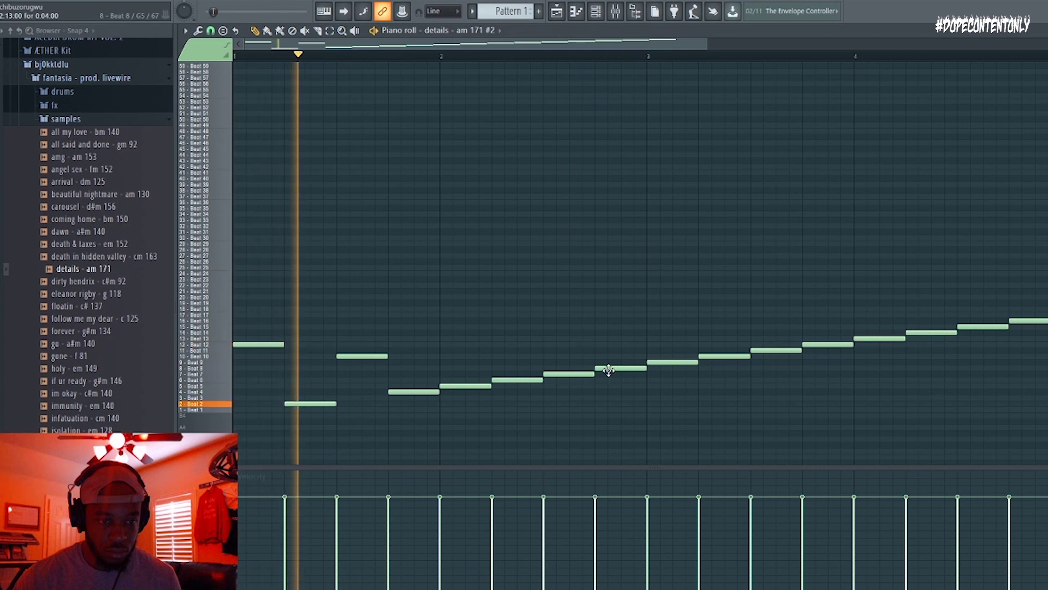
left_click_drag(609, 370, 608, 386)
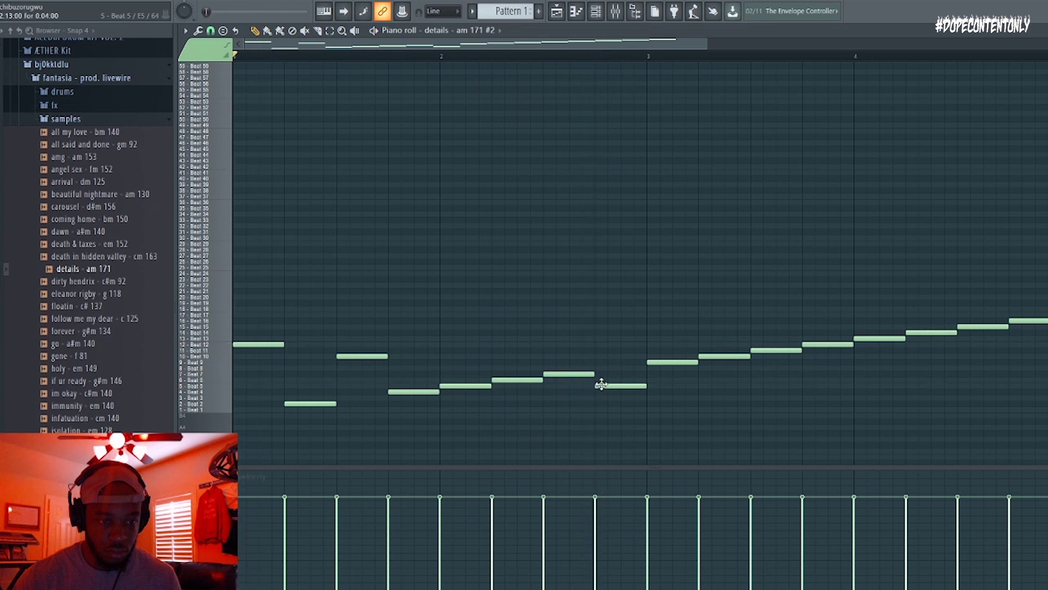
left_click_drag(607, 386, 607, 392)
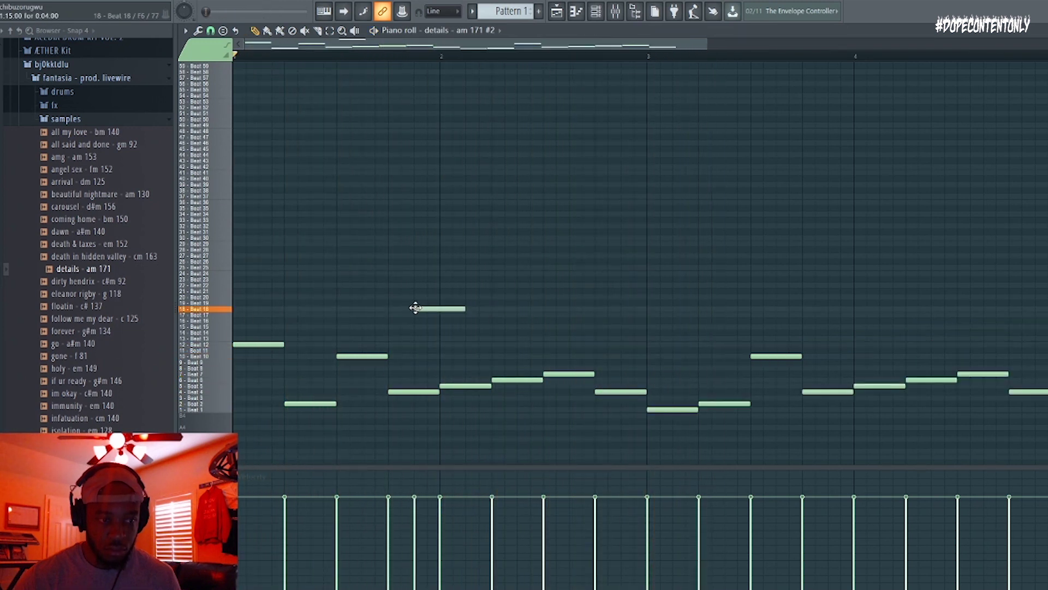
Add a half-beat Beat 18 note at the end of bar 1, shortening the Beat 4 note before it.
left_click_drag(416, 309, 415, 309)
key("space")
key("space")
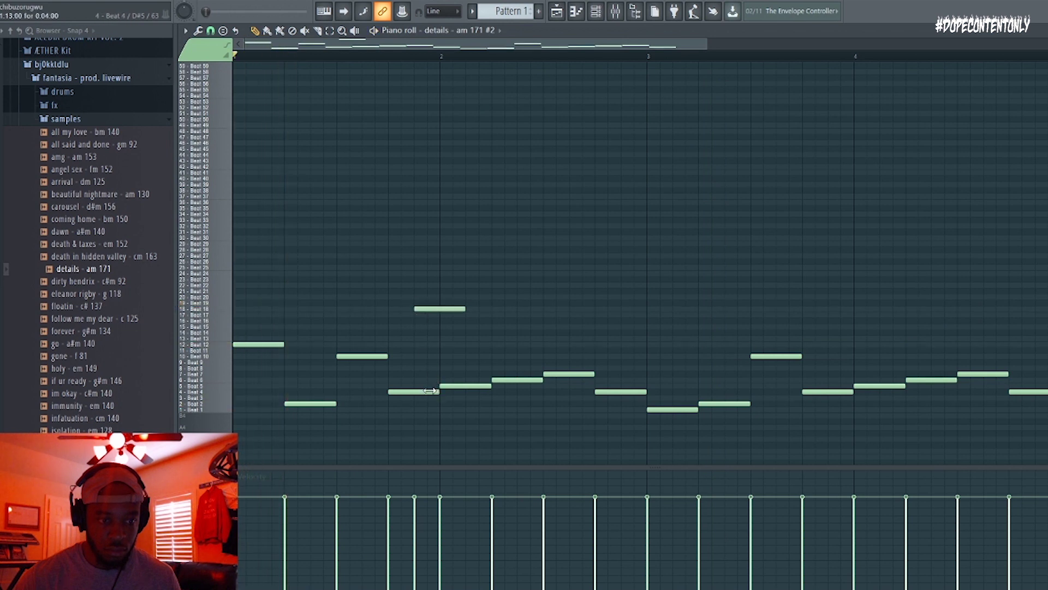
key("space")
left_click_drag(464, 308, 437, 309)
Add half-beat Beat 18 notes at the ends of bars 2, 3 and 4, shortening the Beat 4 note before each.
key("space")
key("space")
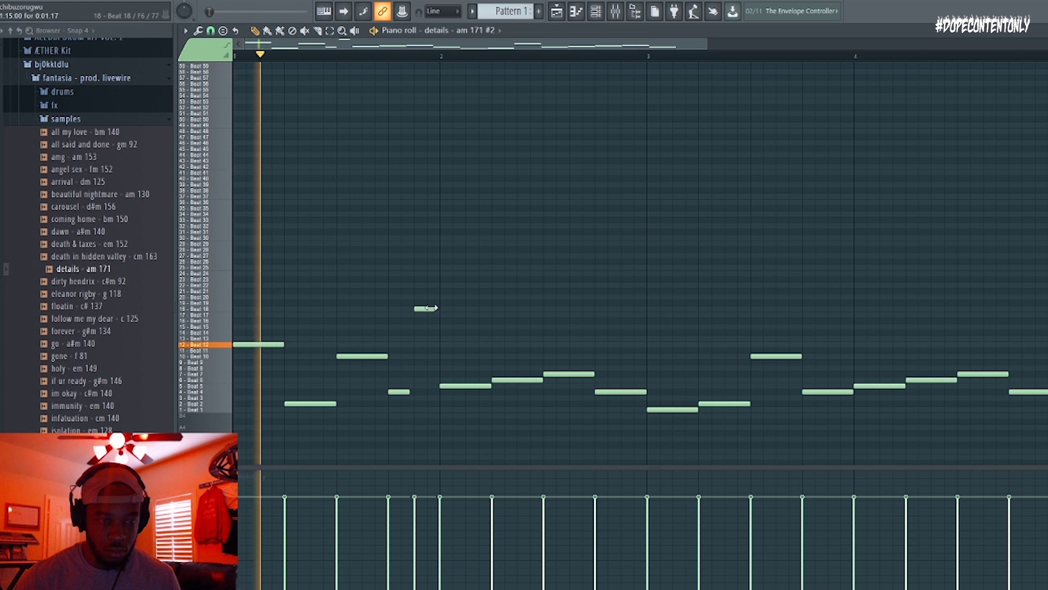
key("space")
key("space")
left_click(625, 308)
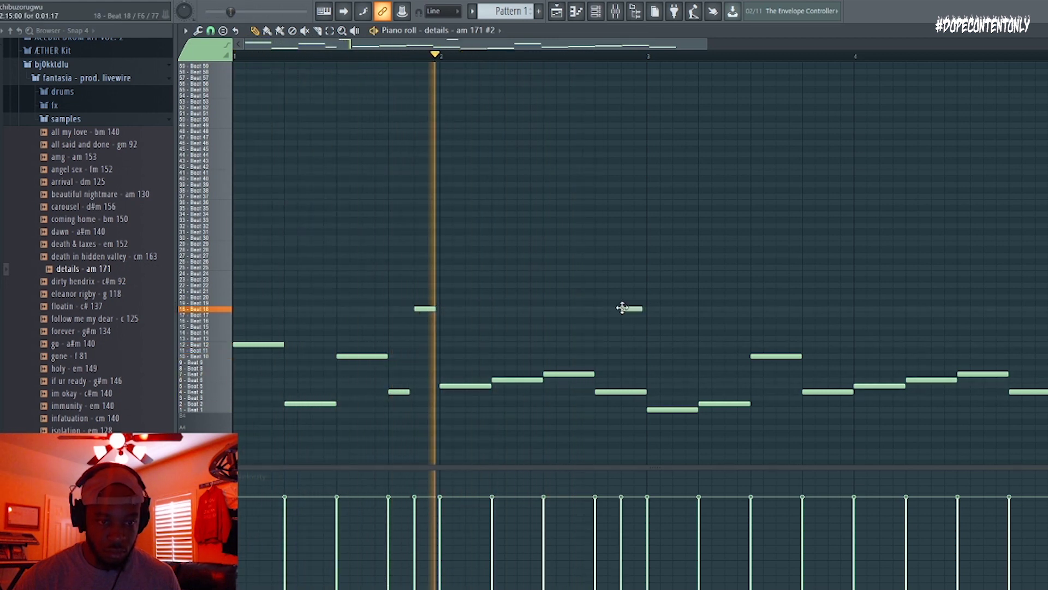
left_click_drag(645, 392, 612, 392)
key("space")
key("space")
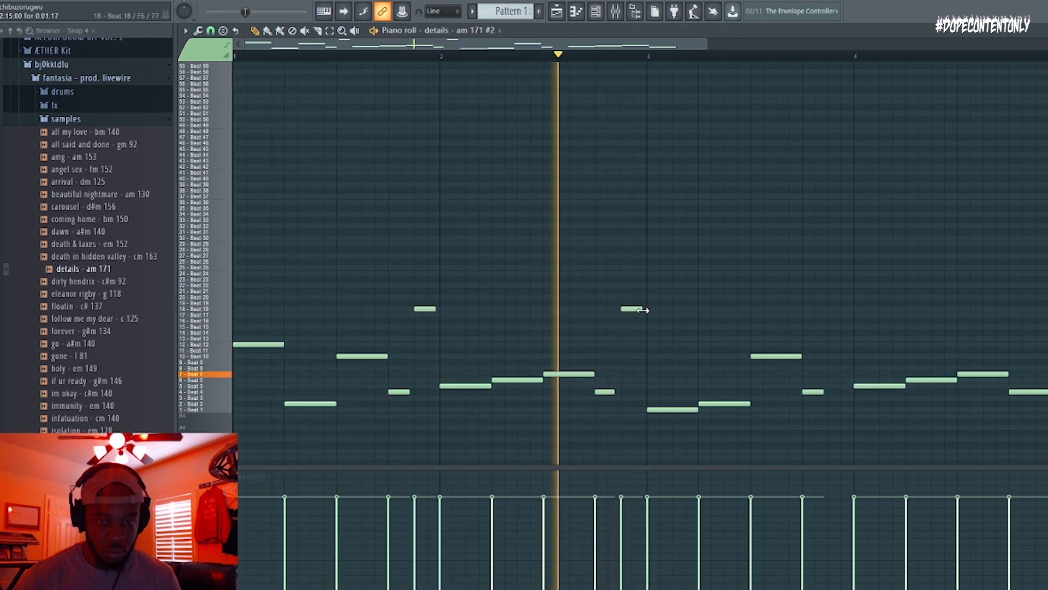
left_click(832, 309)
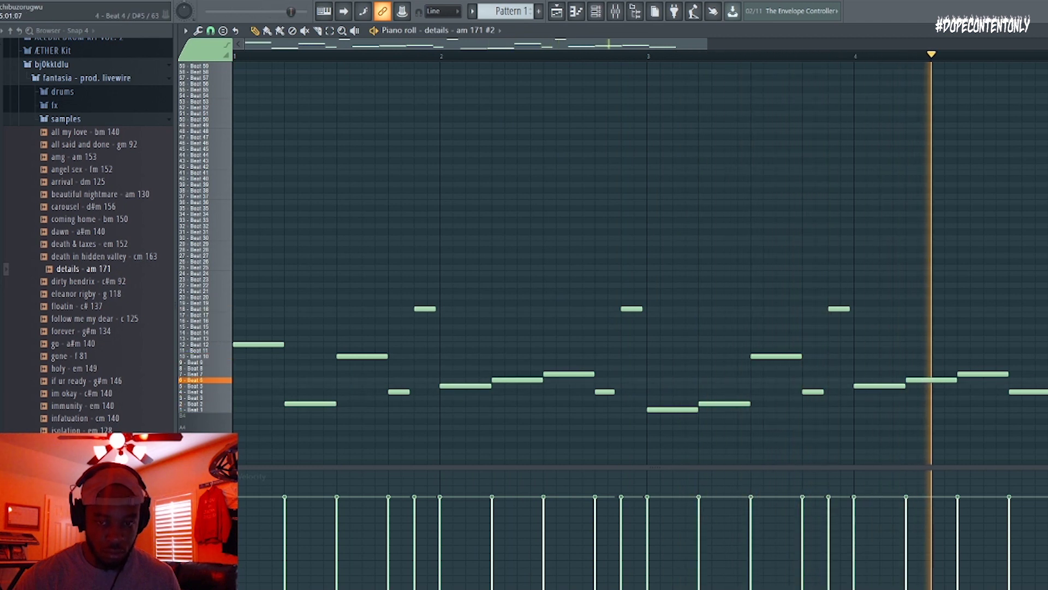
left_click_drag(1046, 391, 1028, 392)
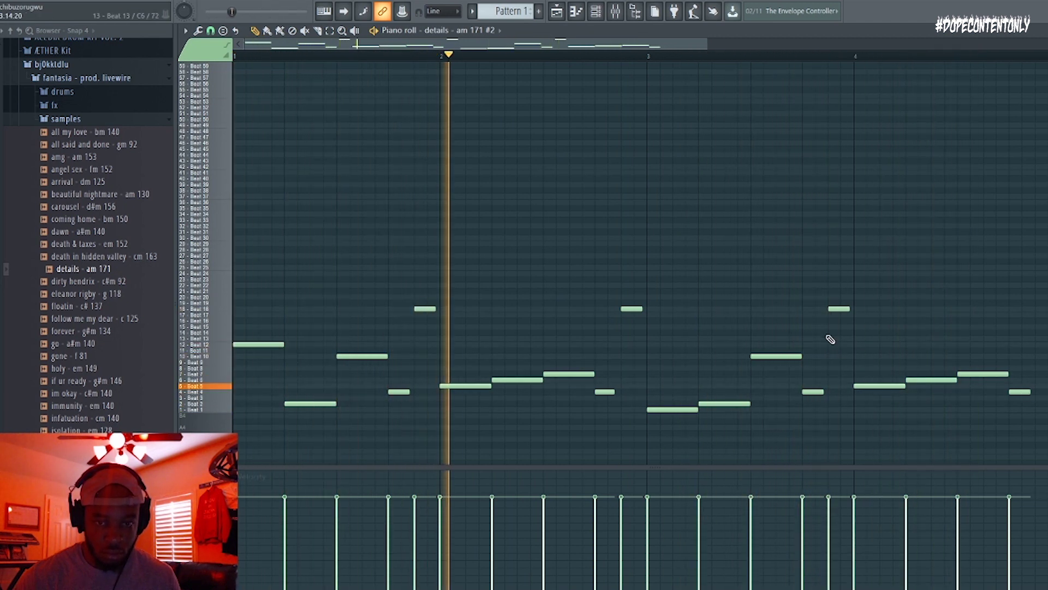
left_click(1041, 309)
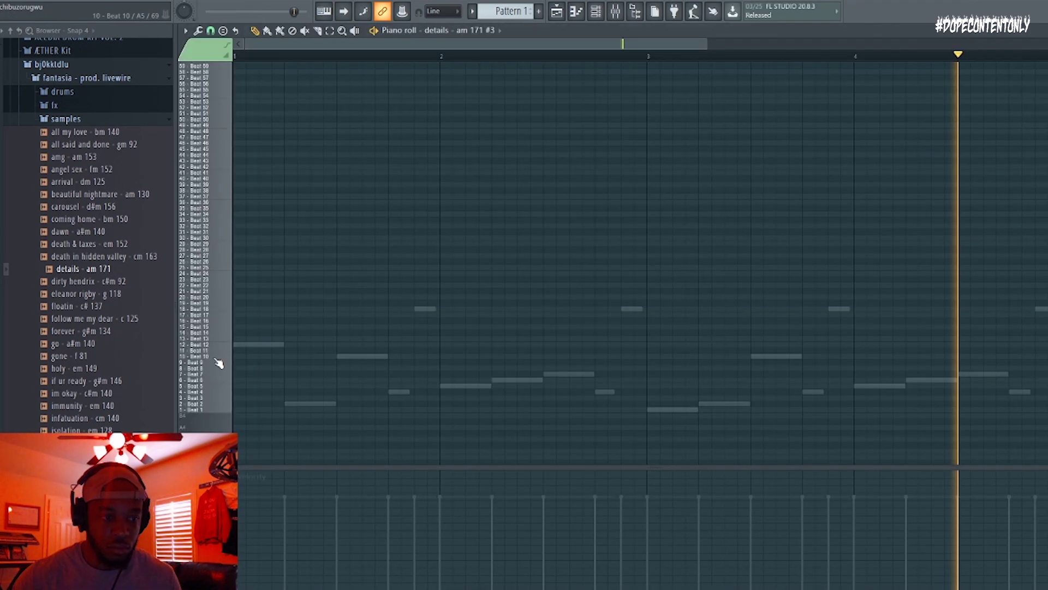
In the piano roll of details - am 171 #3, place Beat 12, 10, 7 and 21 notes in bar 1 and lengthen the Beat 7 note.
left_click_drag(250, 347, 233, 344)
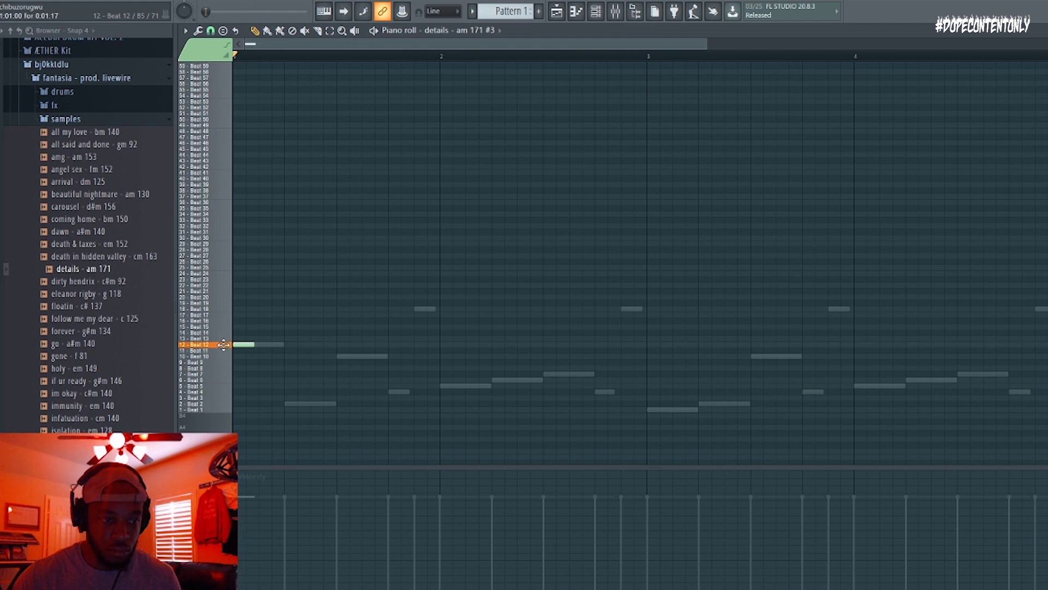
left_click(264, 356)
left_click(288, 374)
left_click(344, 290)
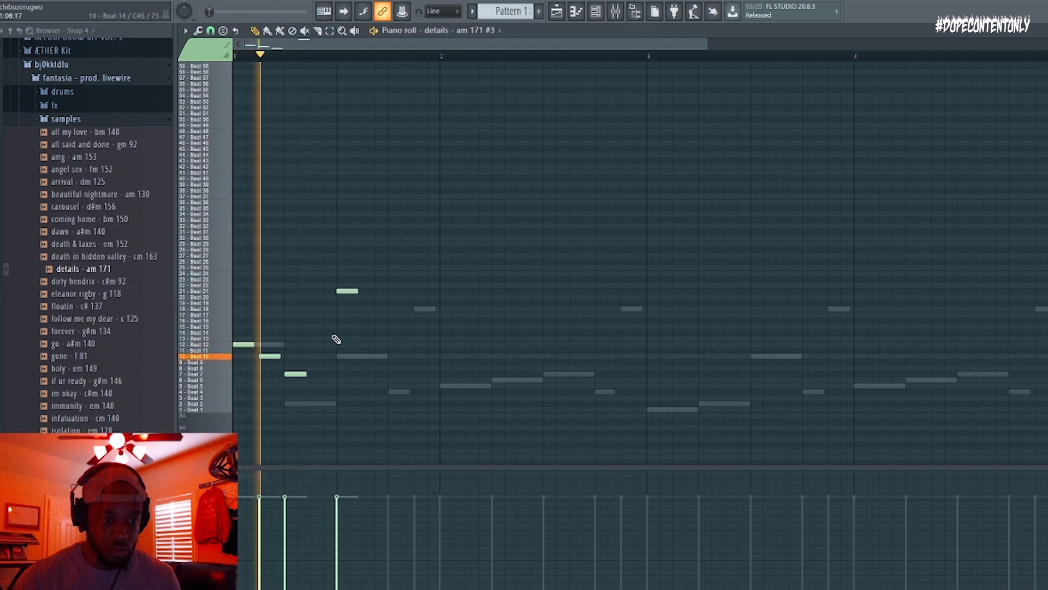
left_click_drag(305, 374, 332, 374)
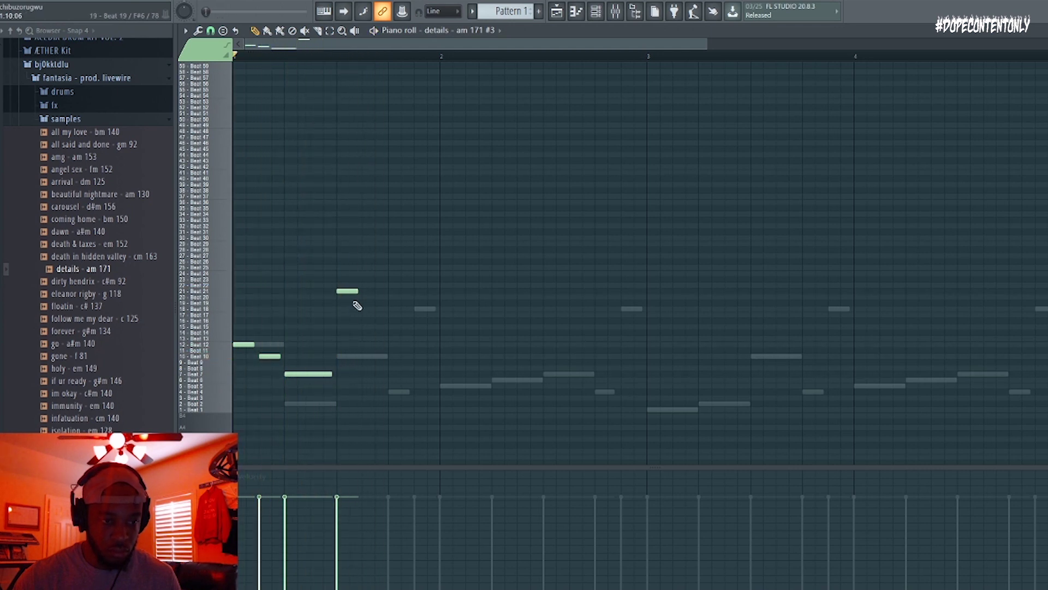
Place a Beat 56 note on the fourth beat of bar 1 and lengthen the Beat 21 note to match.
mouse_move(388, 281)
left_mouse_down()
mouse_move(388, 71)
mouse_move(388, 85)
left_mouse_up()
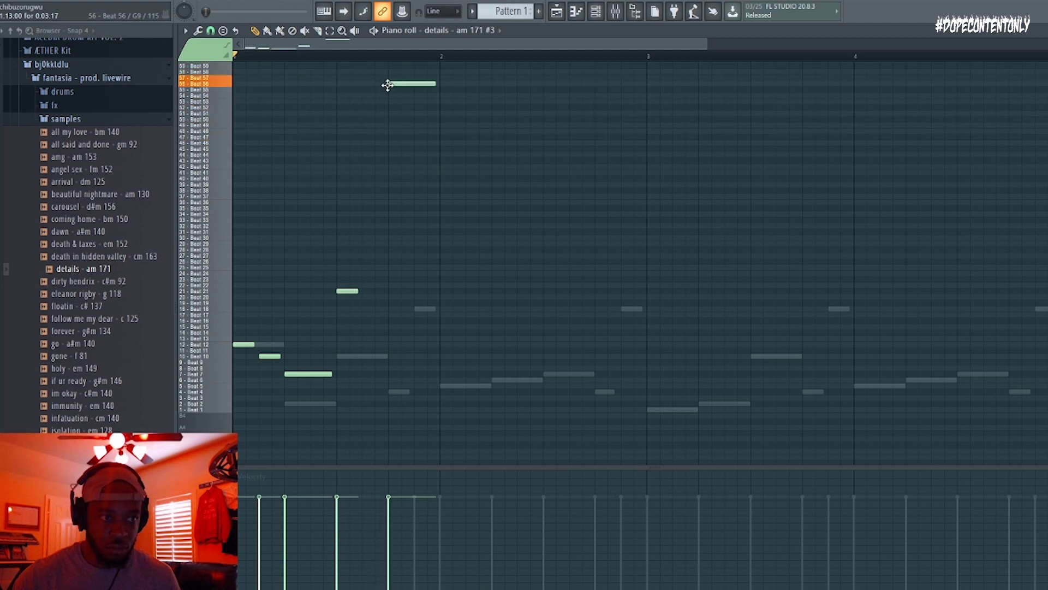
key("space")
key("space")
Place a Beat 42 note and a Beat 43 note on the first two beats of bar 2.
key("space")
scroll(389, 298, "up", 4)
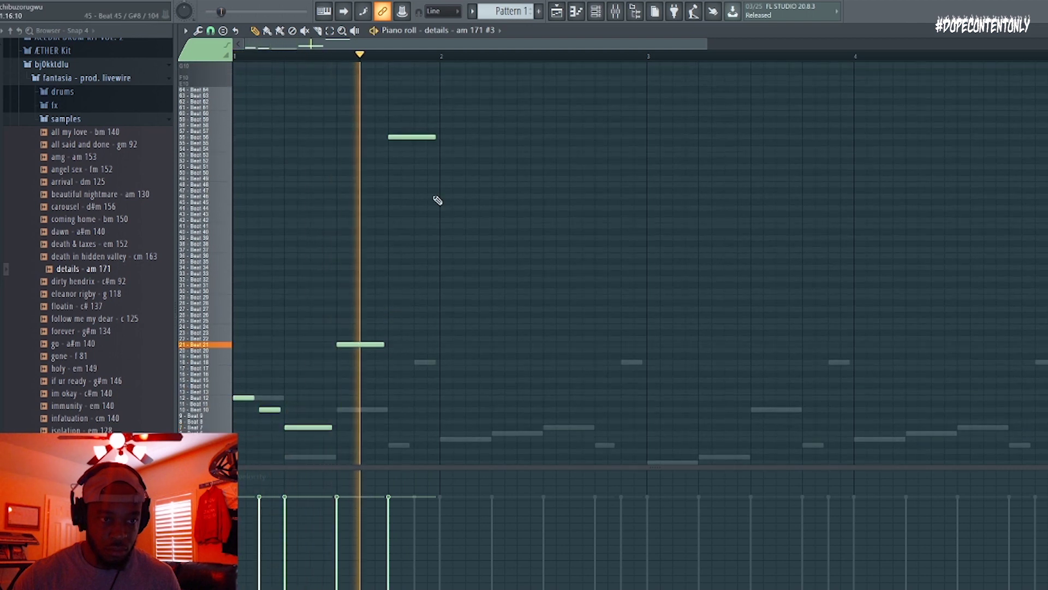
key("space")
left_click(443, 125)
left_click_drag(444, 125, 444, 89)
key("space")
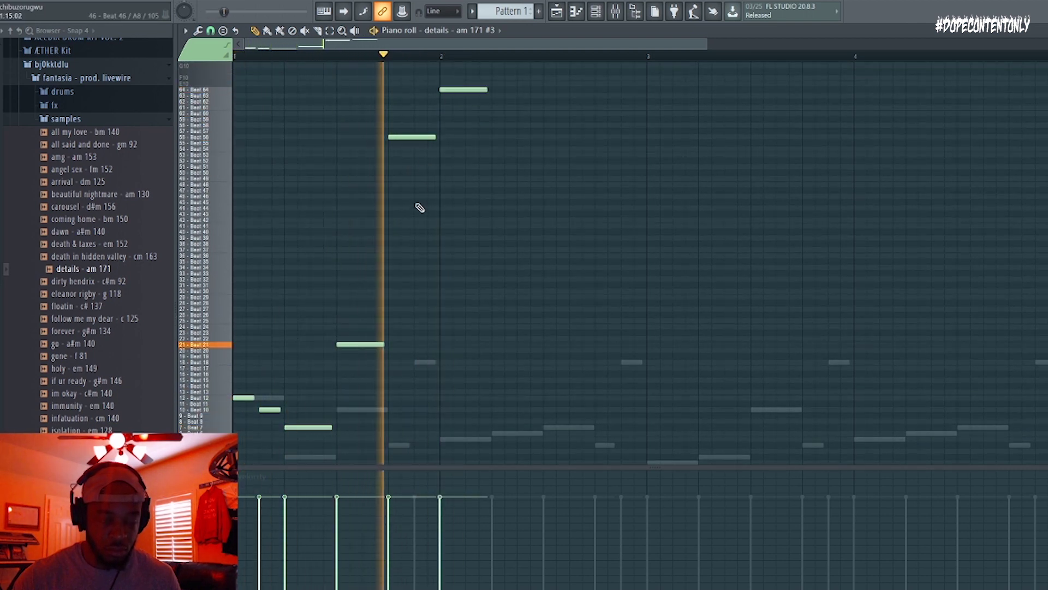
key("space")
left_click_drag(465, 94, 463, 217)
key("space")
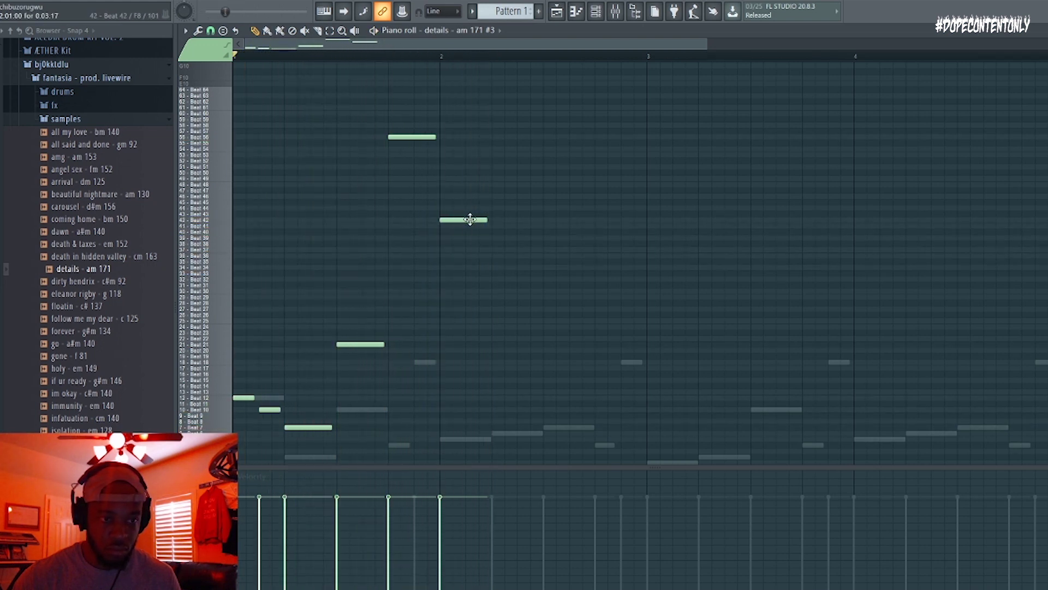
left_click_drag(494, 192, 494, 216)
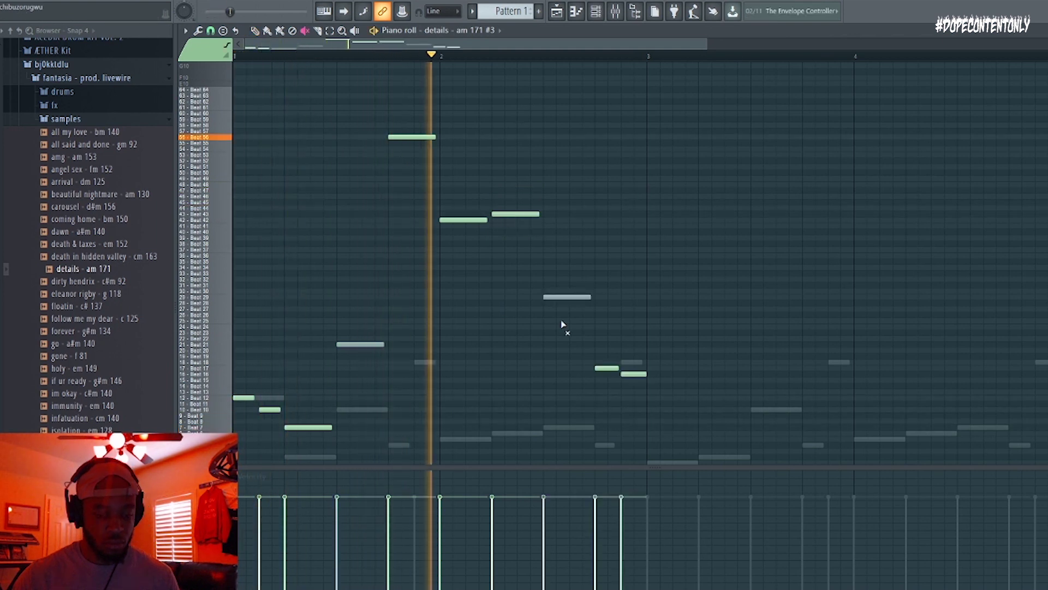
Duplicate the two-bar pattern into bars 3 and 4 and duplicate all of the notes once more.
key("ctrl+b")
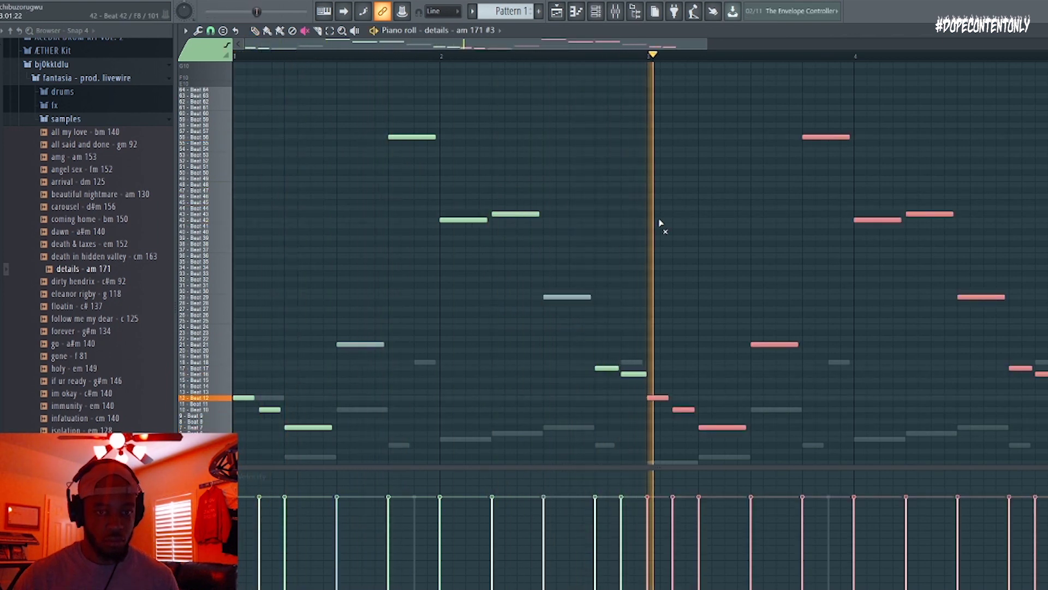
key("ctrl+a")
key("ctrl+b")
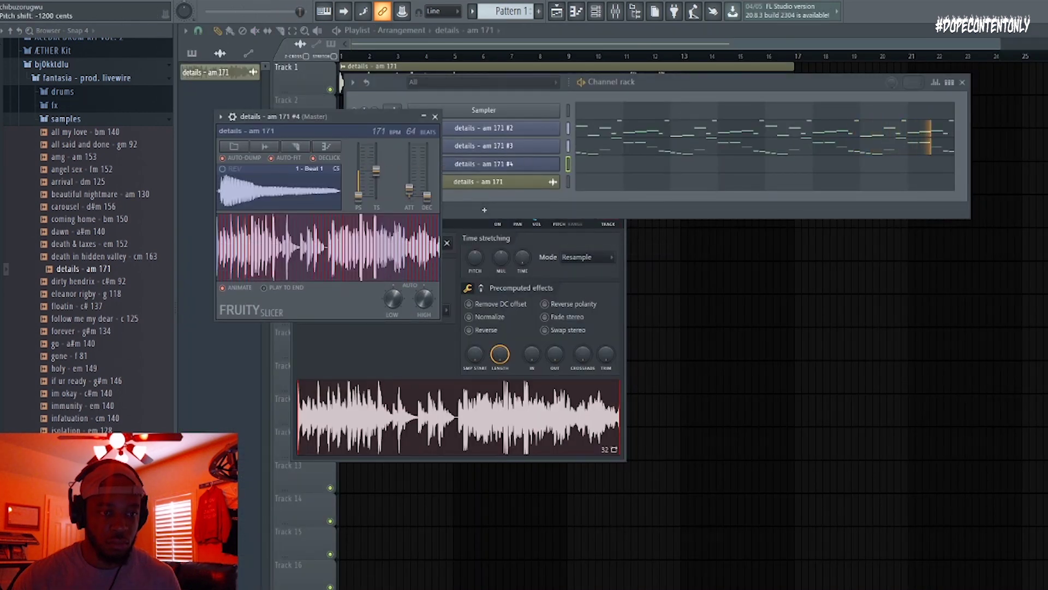
Copy the notes of channel details - am 171 #3 and paste them into details - am 171 #4.
right_click(513, 145)
left_click(694, 159)
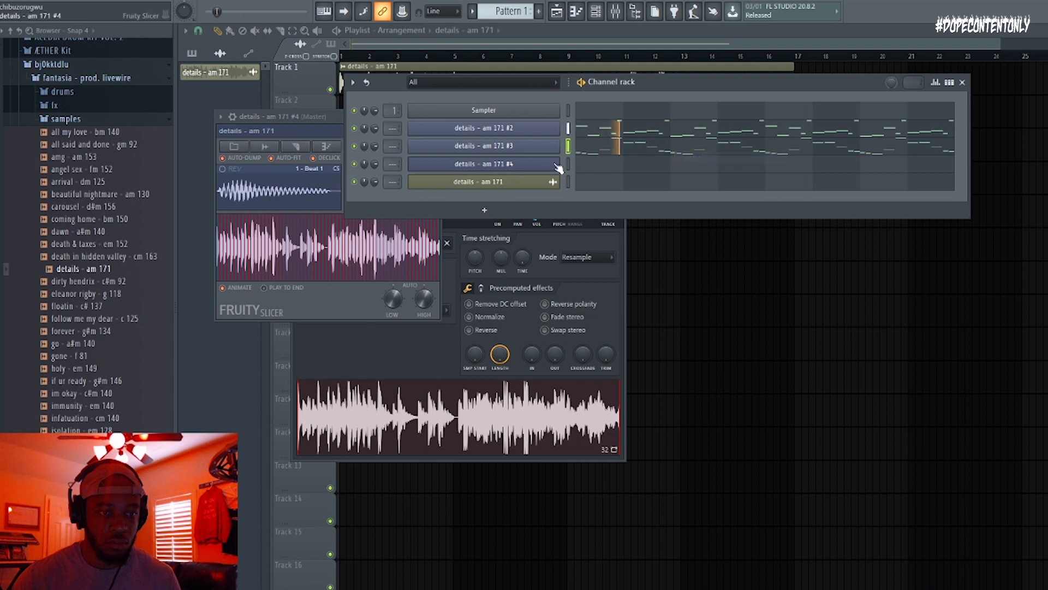
right_click(558, 166)
mouse_move(644, 181)
left_click(724, 182)
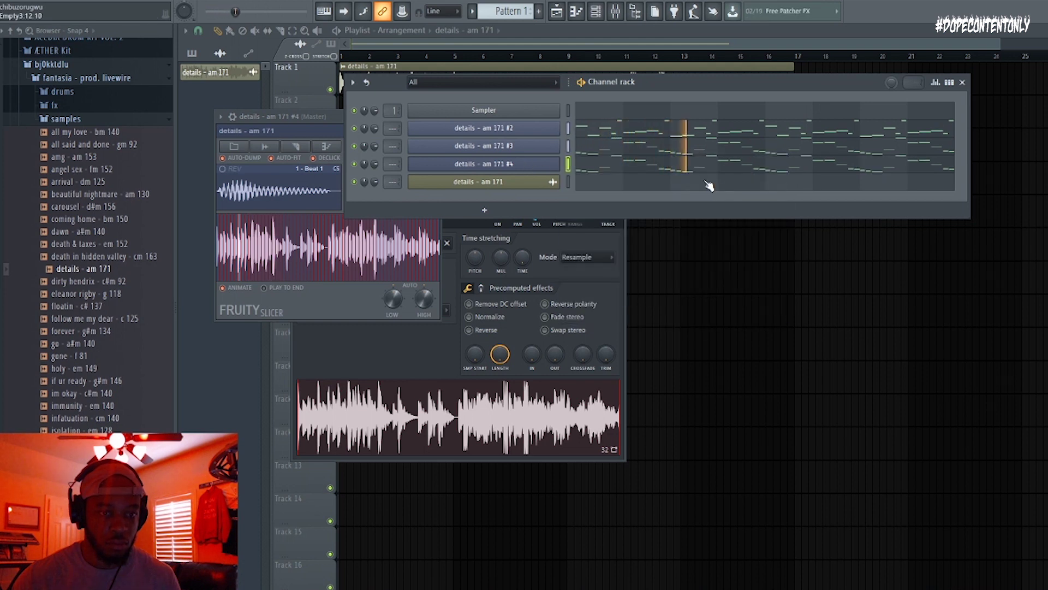
Copy the notes of channel details - am 171 #2 and paste them into details - am 171 #4.
right_click(525, 128)
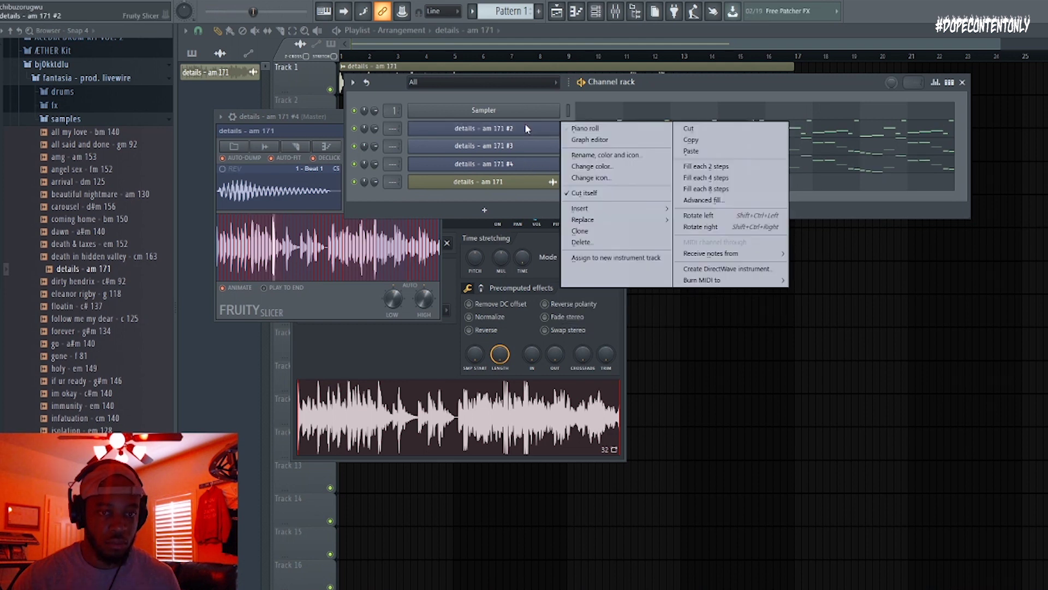
left_click(691, 140)
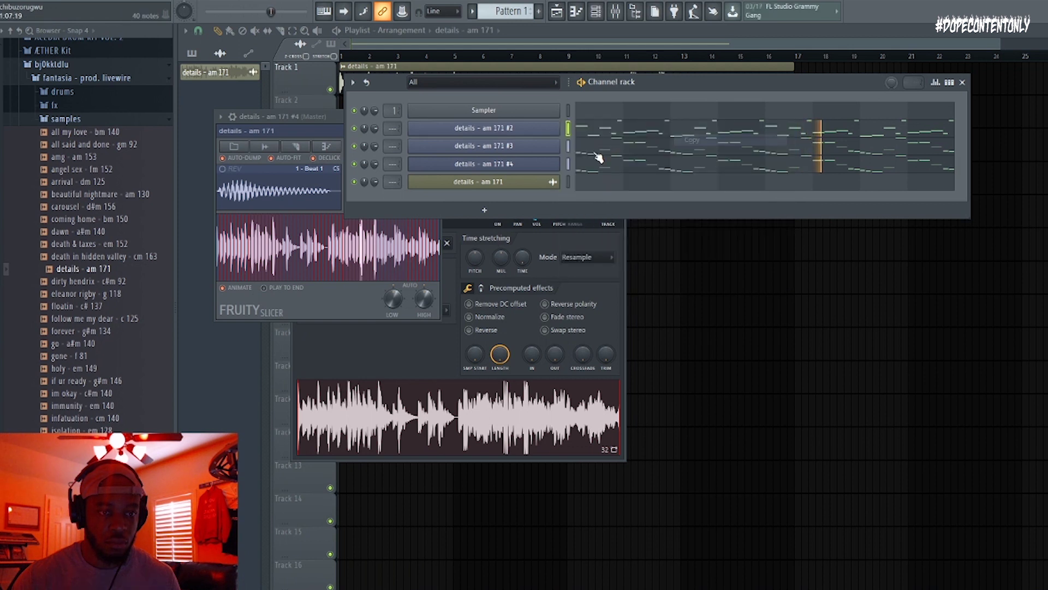
right_click(559, 164)
left_click(720, 186)
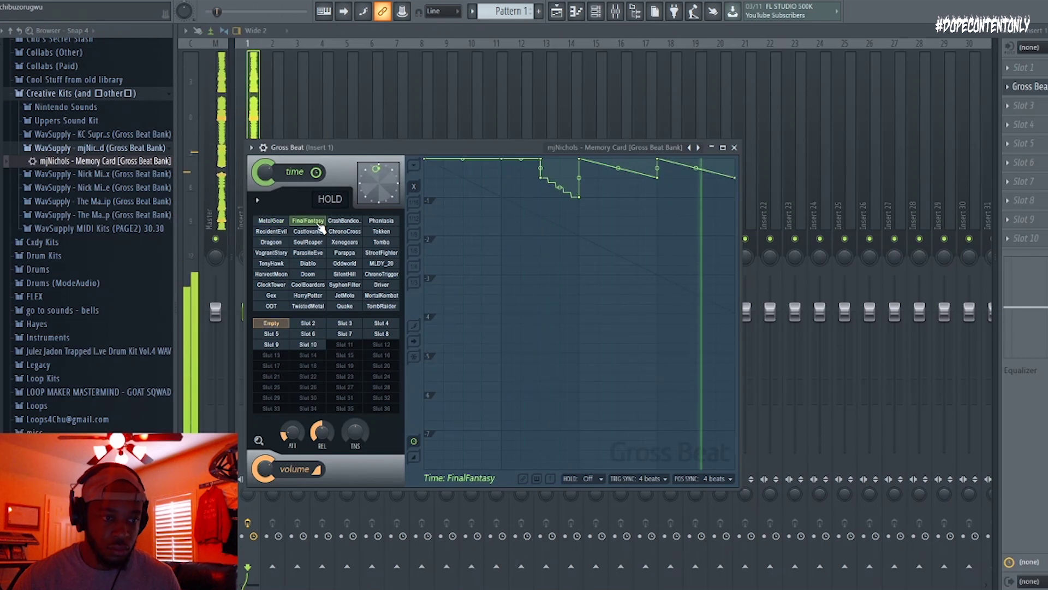
On mixer insert 1, choose Gross Beat's CrashBandicoot time preset and the "150HZ TO 12K HZ CUT" preset in Fruity parametric EQ 2.
left_click(344, 222)
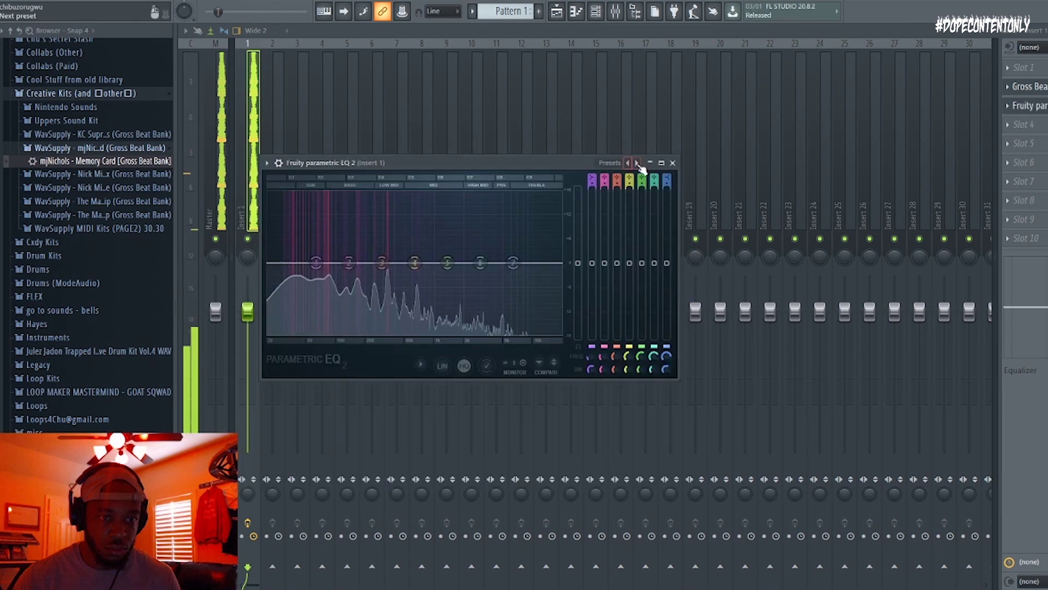
left_click(636, 163)
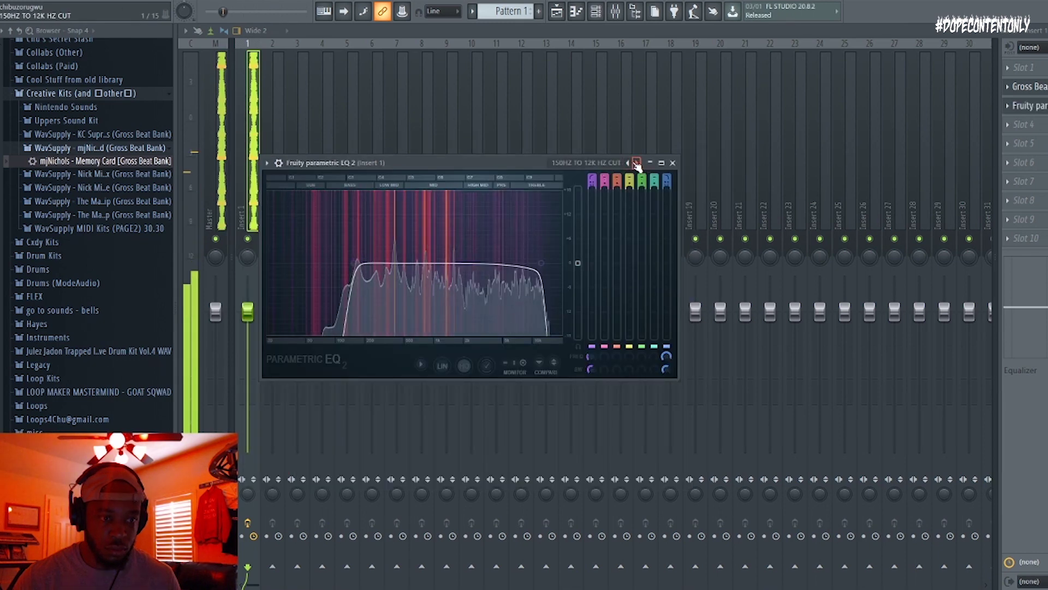
Raise the low-cut band slightly in insert 1's Fruity parametric EQ 2 and close the plugin.
left_click_drag(353, 262, 362, 262)
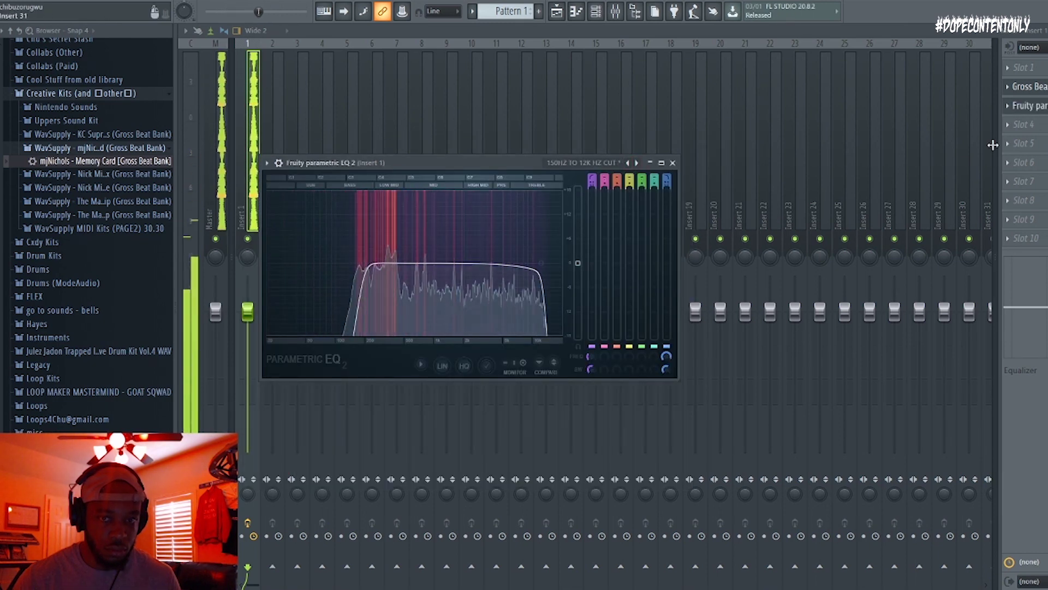
left_click(673, 163)
left_click(1023, 124)
mouse_move(1013, 141)
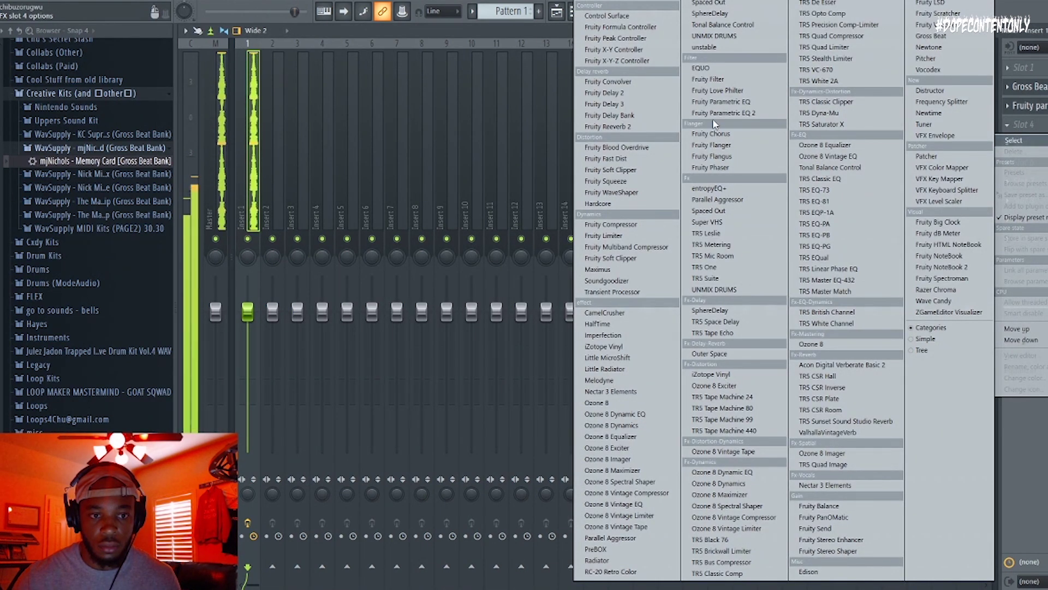
left_click(639, 571)
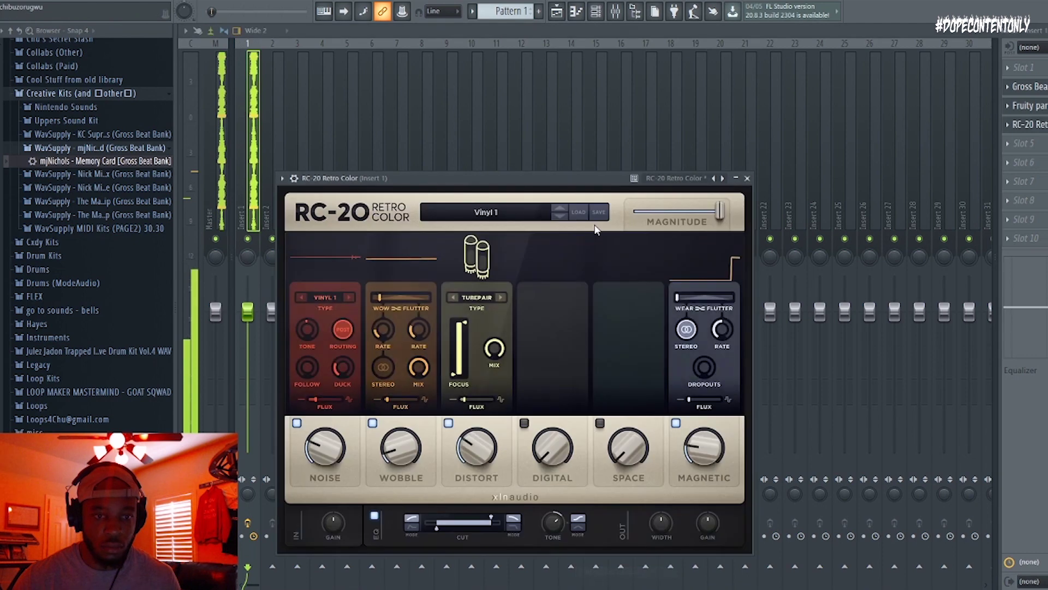
left_click(1024, 125)
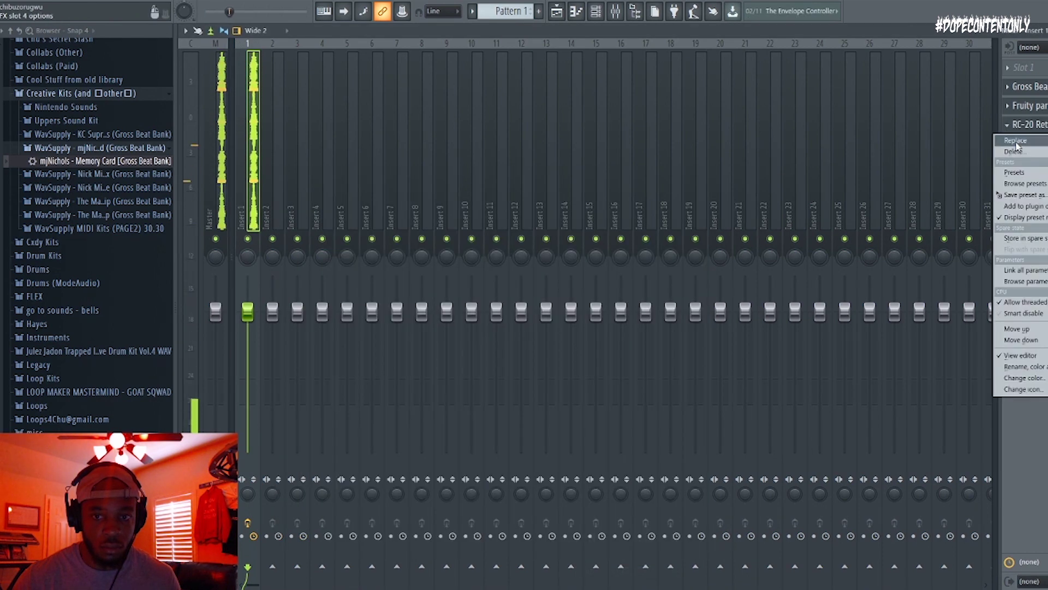
left_click(1017, 152)
left_click(634, 327)
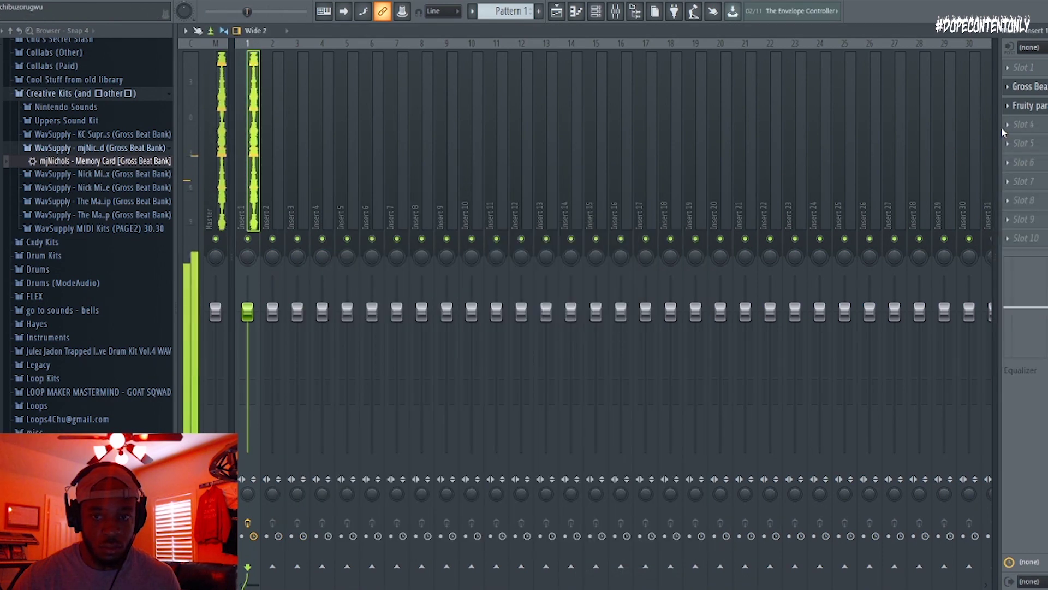
Add Fruity Chorus to slot 4 of mixer insert 1 and choose its Fat Clean preset.
left_click(1004, 127)
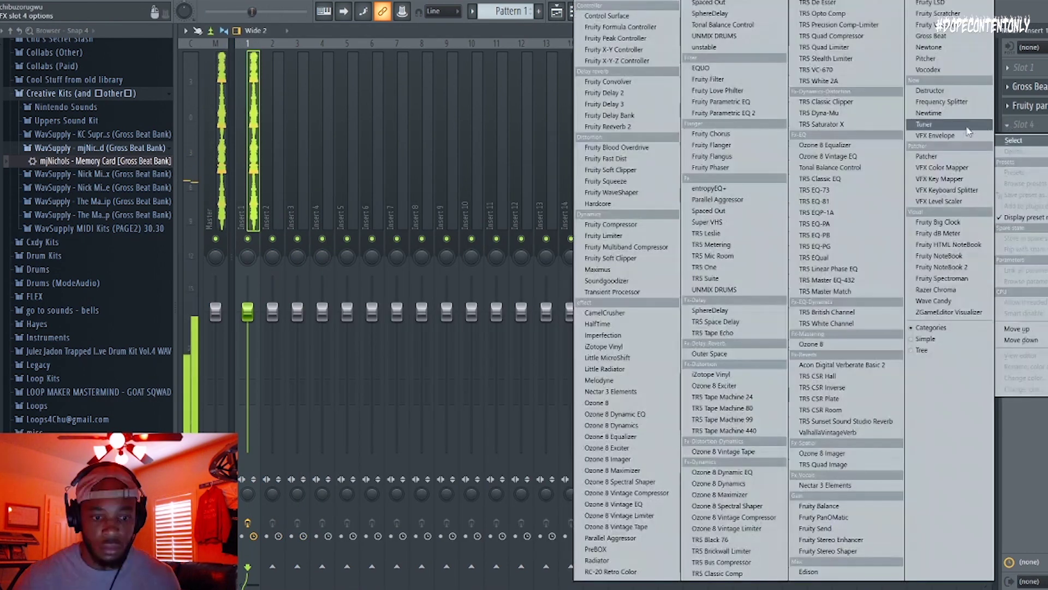
left_click(706, 136)
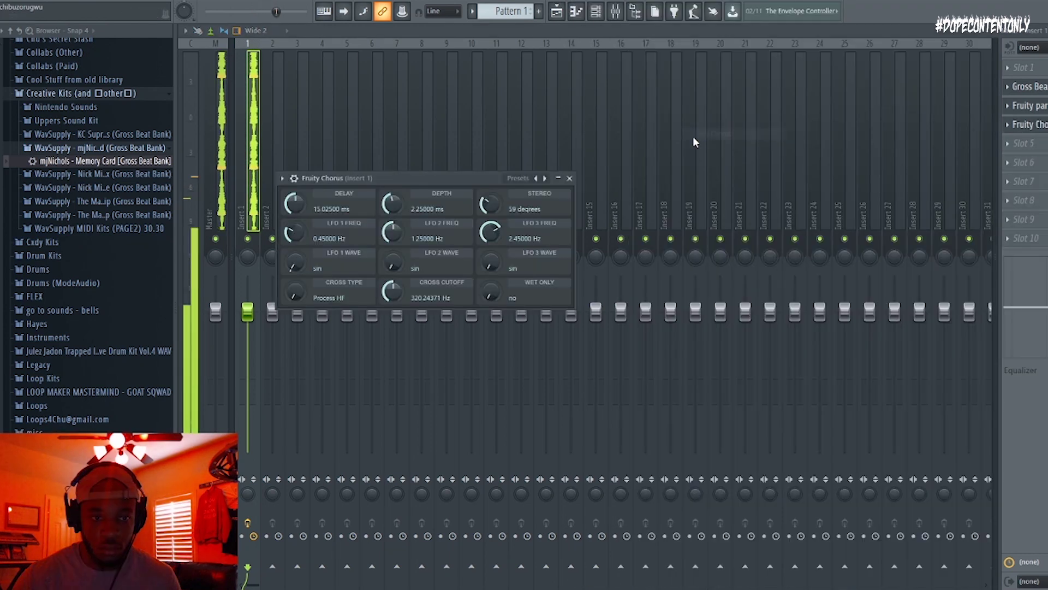
left_click(545, 179)
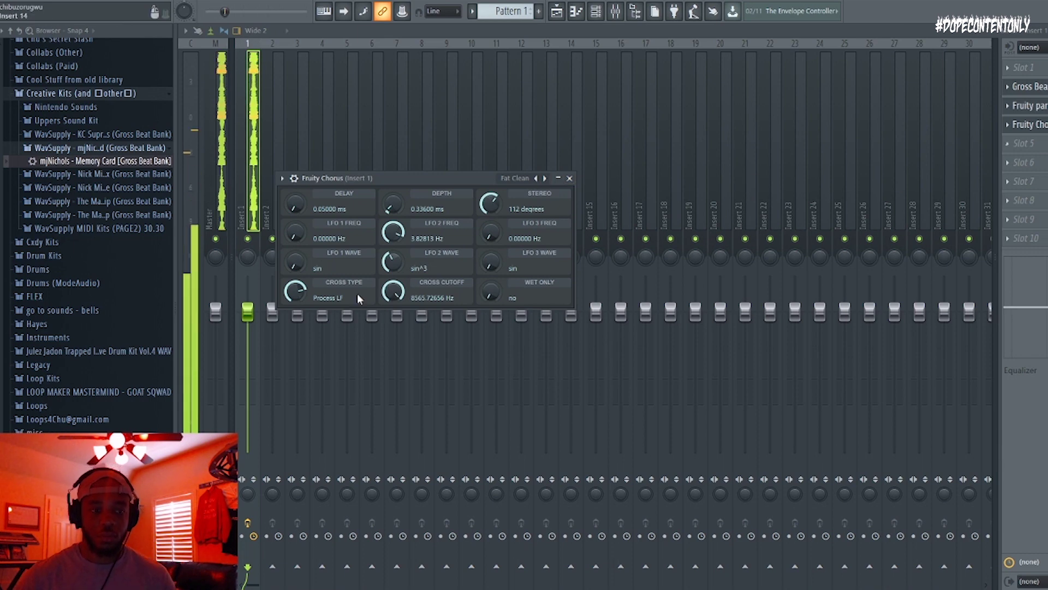
Lower mixer insert 1's fader to -4.6 and render the armed insert to an audio clip.
left_click(232, 323)
left_click(181, 304)
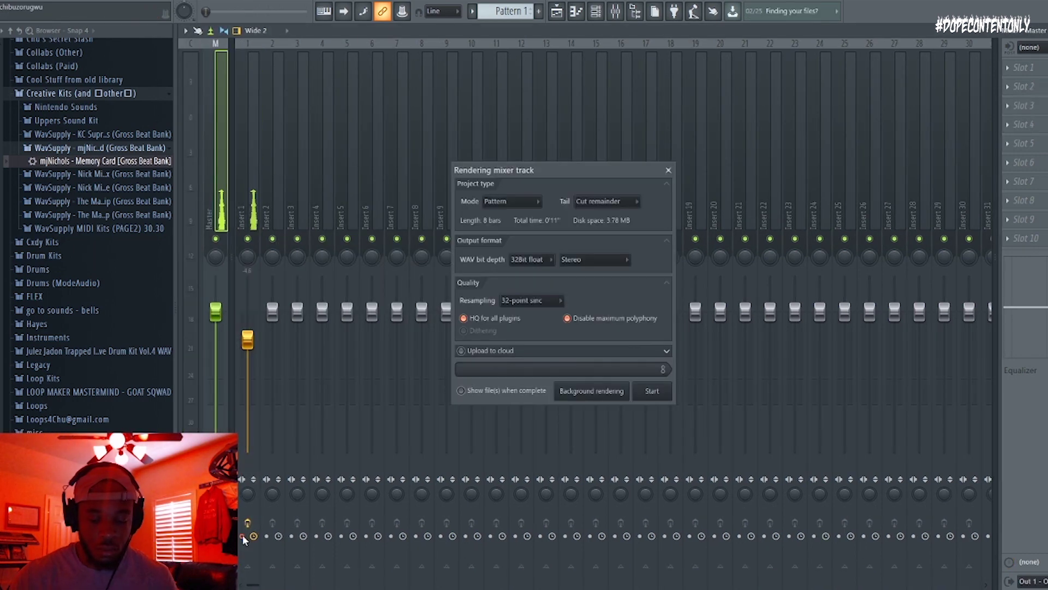
key("Return")
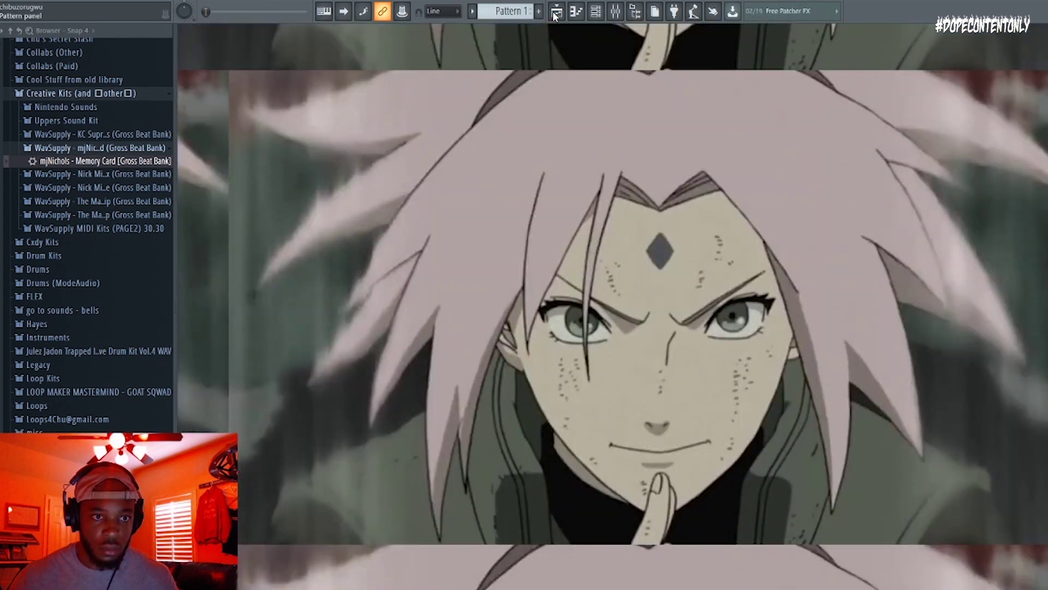
Replace the details - am 171 clip in the playlist with the rendered Insert 1 clip at the start of Track 1.
left_click(556, 13)
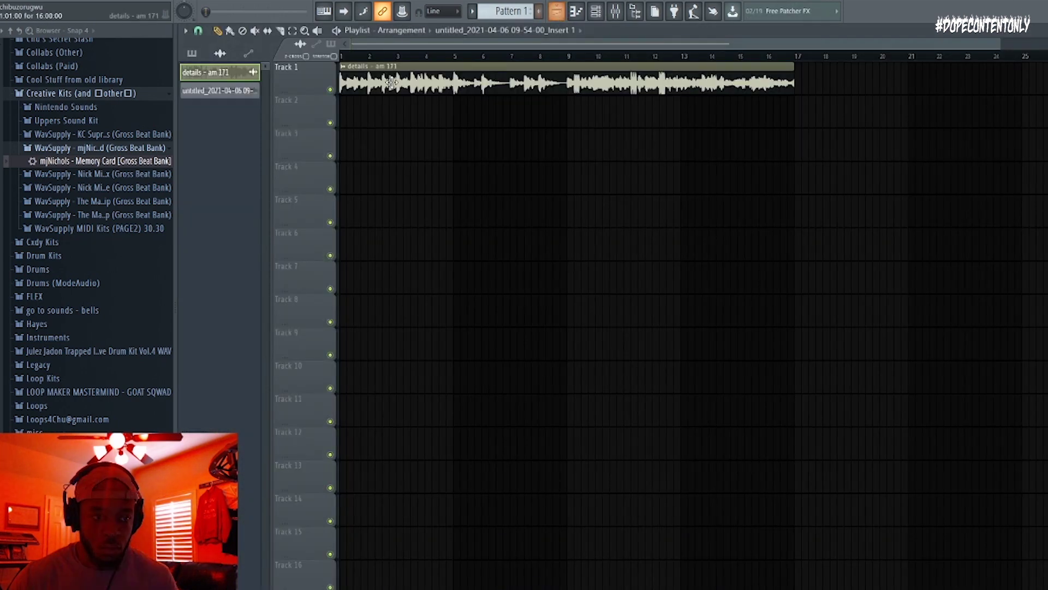
left_click_drag(180, 95, 477, 180)
right_click(501, 84)
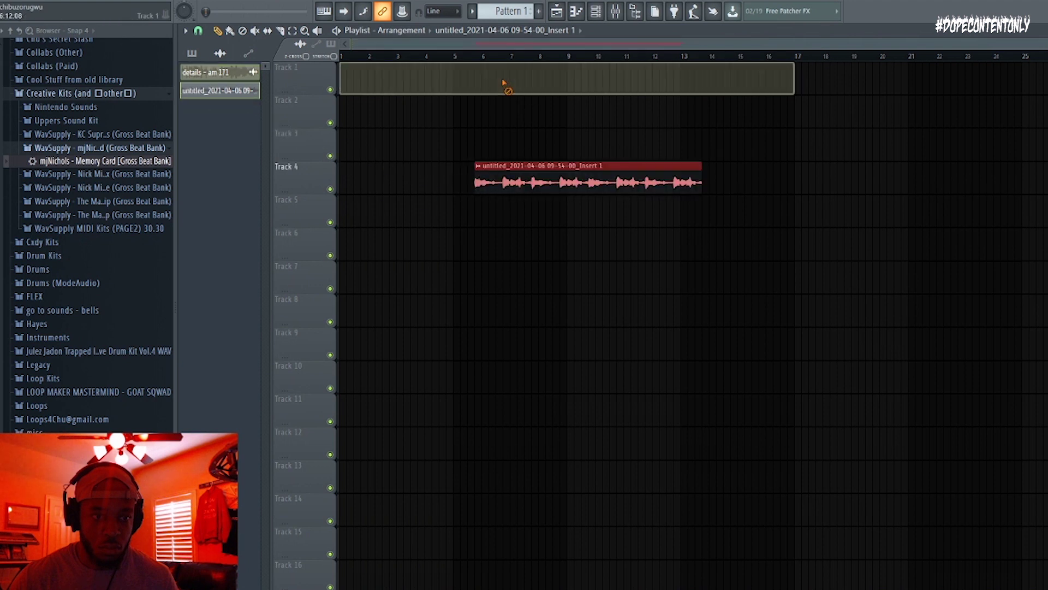
left_click_drag(539, 189, 404, 89)
Copy the Part_1 clip to bar 9 on Track 2, make the copy unique and check its channel settings.
key("space")
double_click(410, 81)
key("space")
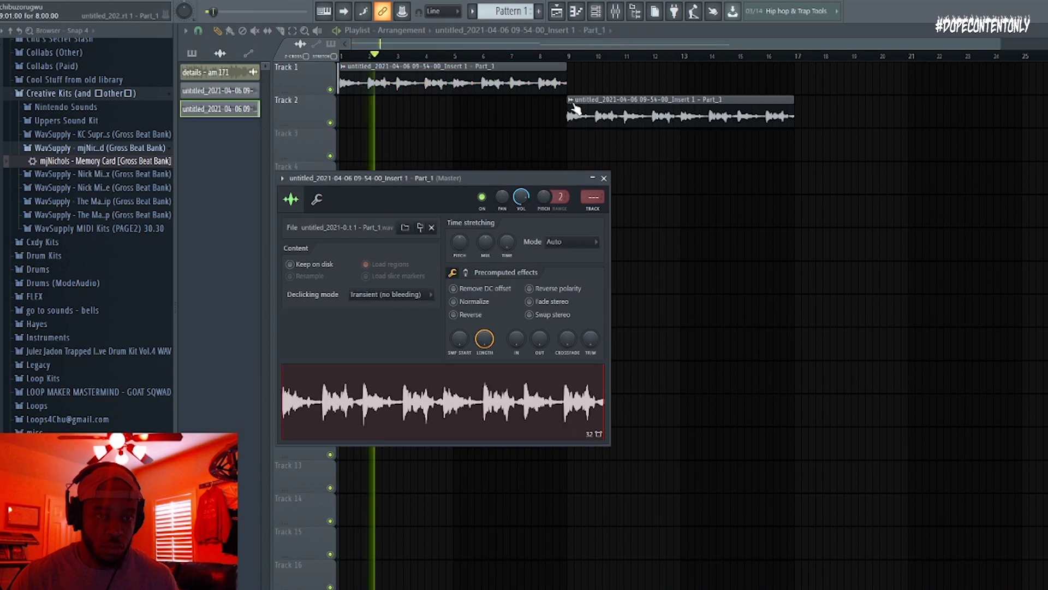
left_click(570, 100)
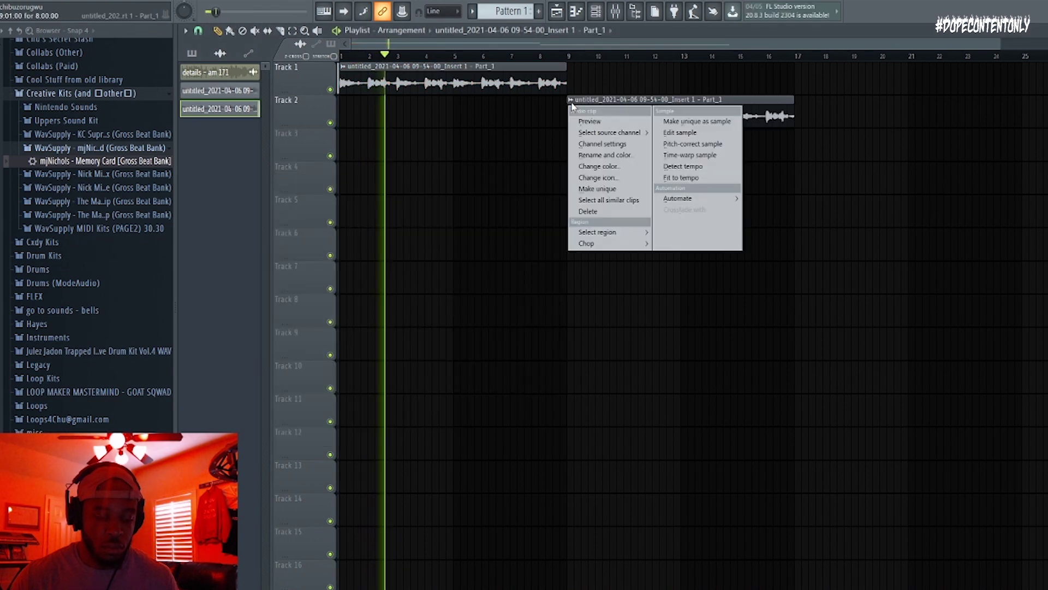
left_click(599, 189)
double_click(600, 109)
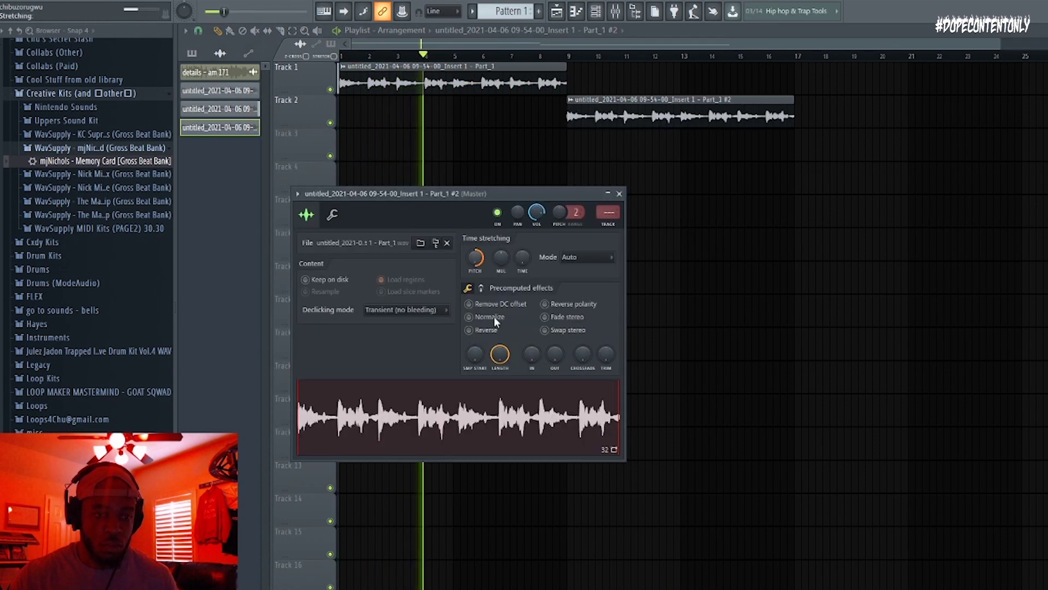
key("Escape")
Route the Part_1 channel to mixer insert 2 and add Fruity parametric EQ 2 in slot 3 with "150HZ TO 12K HZ CUT", lowering its high cut.
left_click(595, 11)
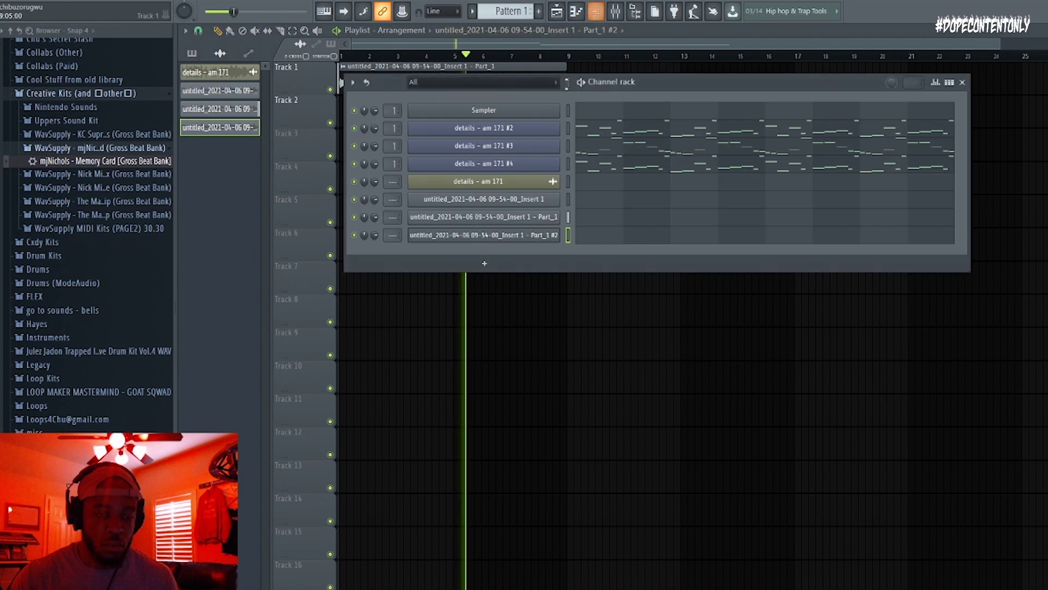
left_click(616, 11)
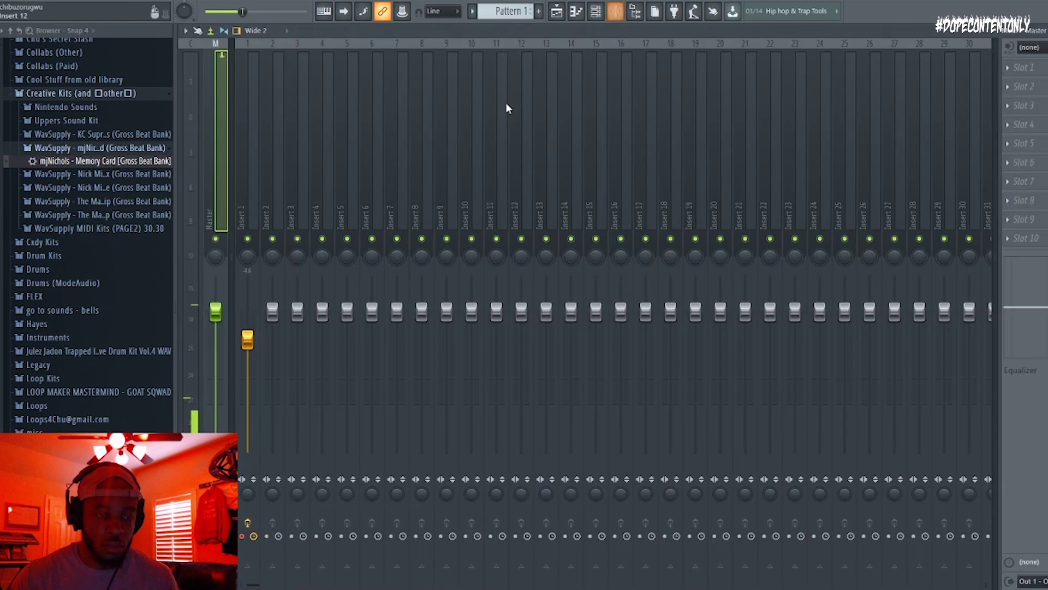
left_click(267, 214)
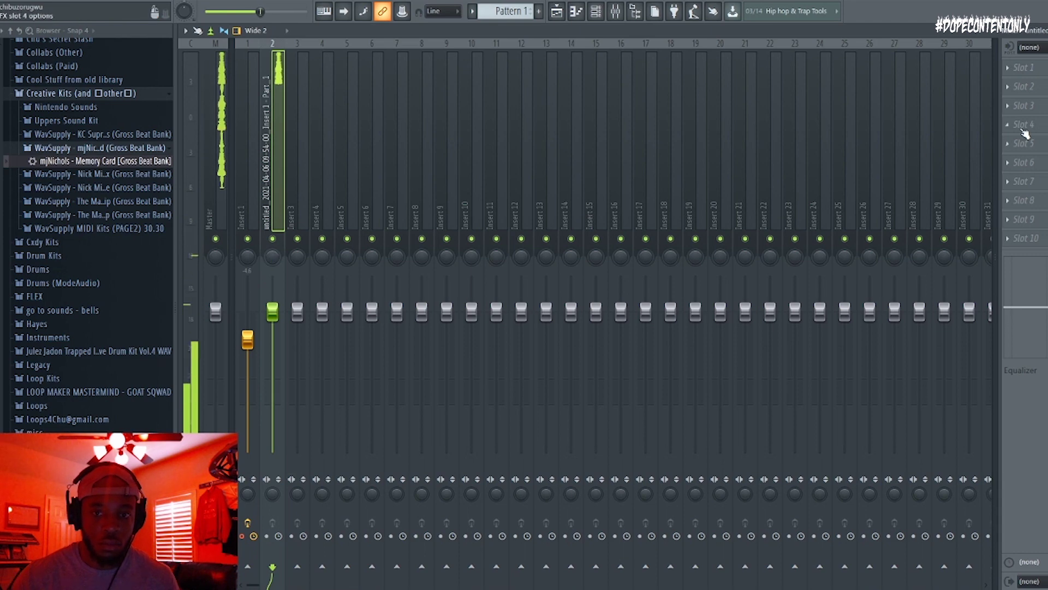
left_click(1014, 107)
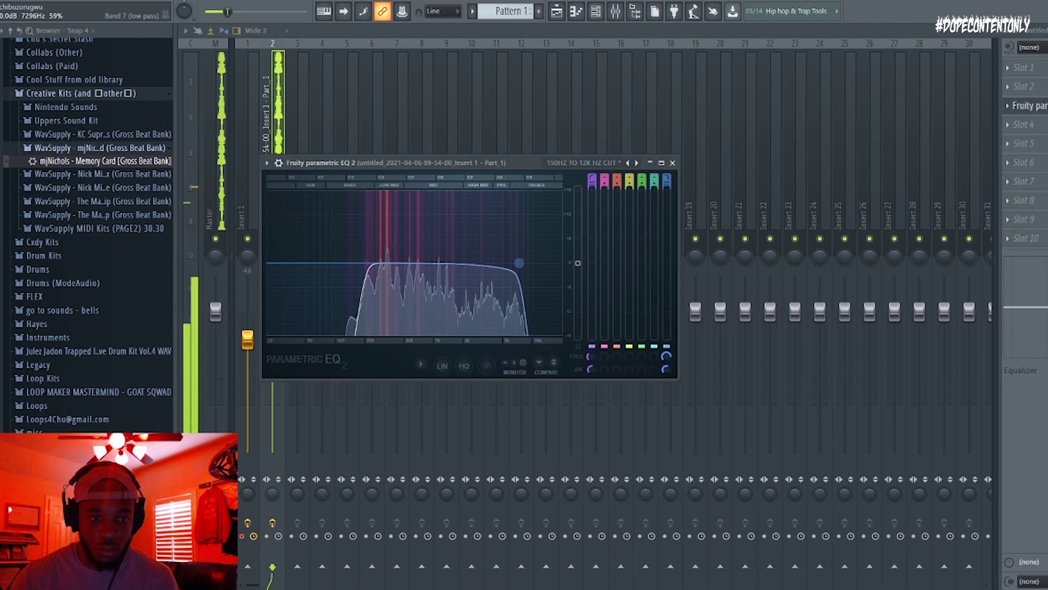
left_click_drag(520, 263, 527, 269)
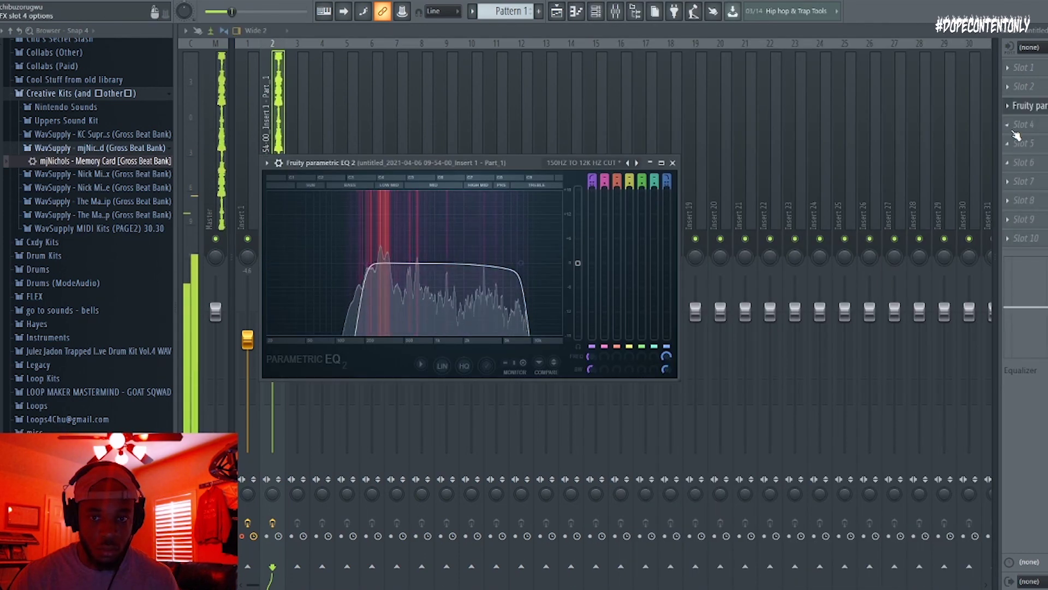
Add iZotope Vinyl in slot 4 and Fruity Reeverb 2 in slot 5 of insert 2, and try out Reeverb presets.
left_click(1015, 127)
left_click(711, 375)
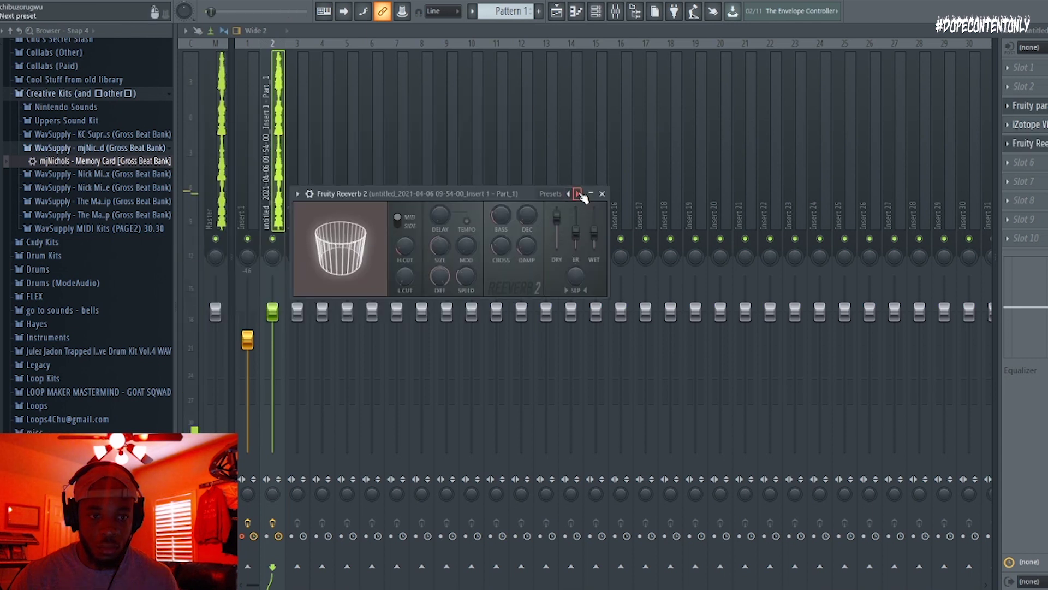
left_click(579, 193)
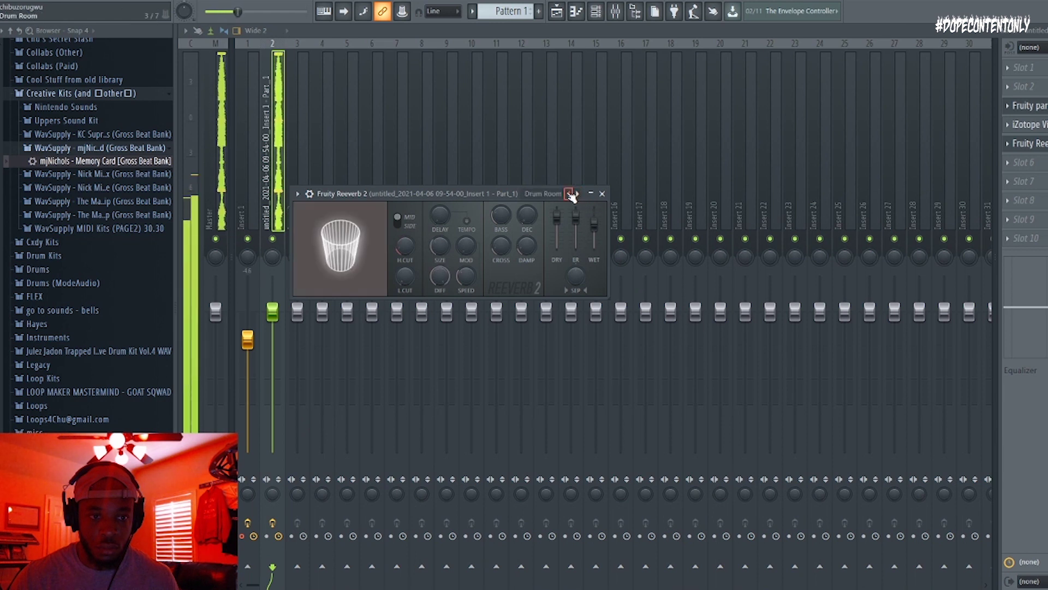
left_click(570, 194)
Add Fruity delay 2 to slot 6 of insert 2 and choose its Widen preset.
left_click(1024, 163)
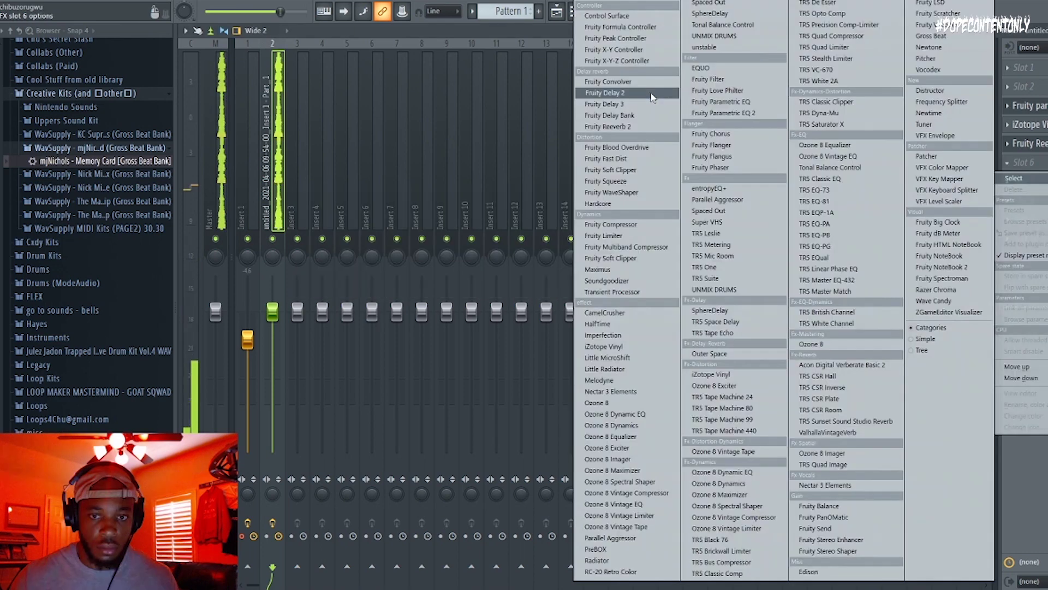
left_click(620, 93)
left_click(485, 178)
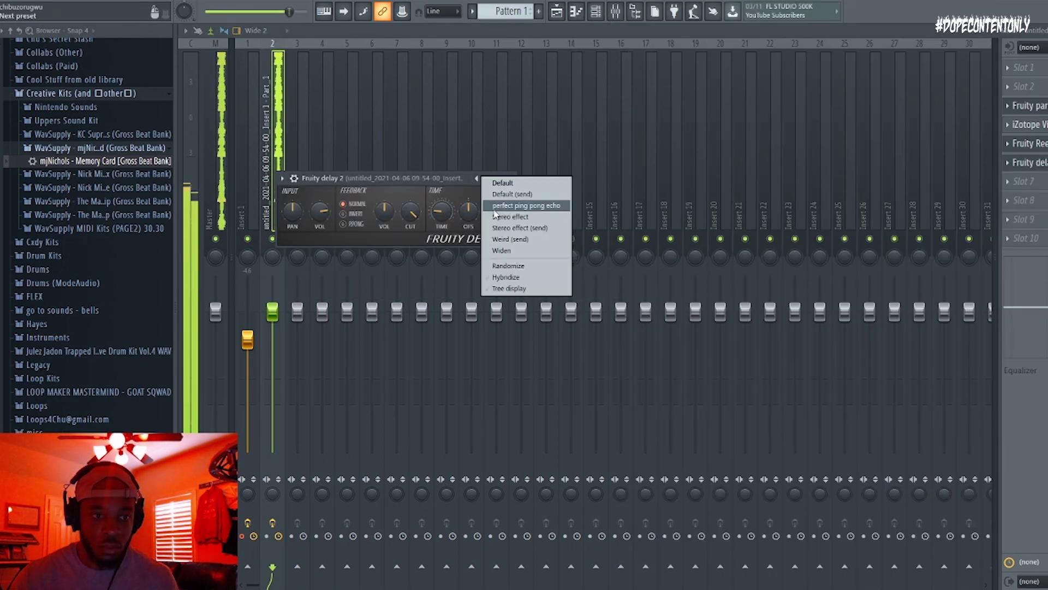
left_click(502, 251)
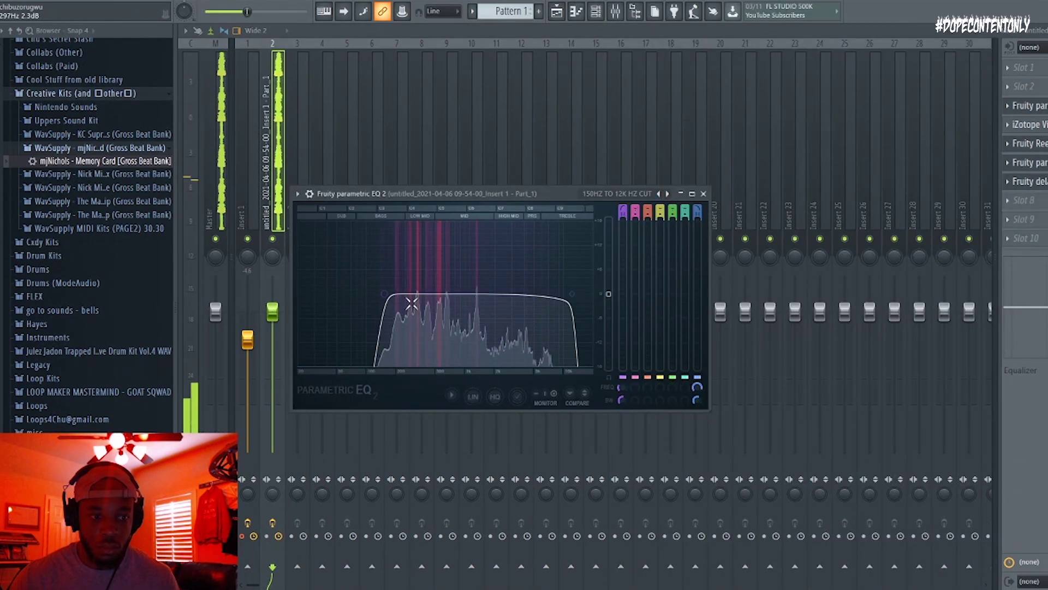
Narrow the second Fruity parametric EQ 2 before the delay on insert 2 by raising its low cut and lowering its high cut.
left_click_drag(385, 294, 397, 293)
left_click_drag(572, 294, 541, 294)
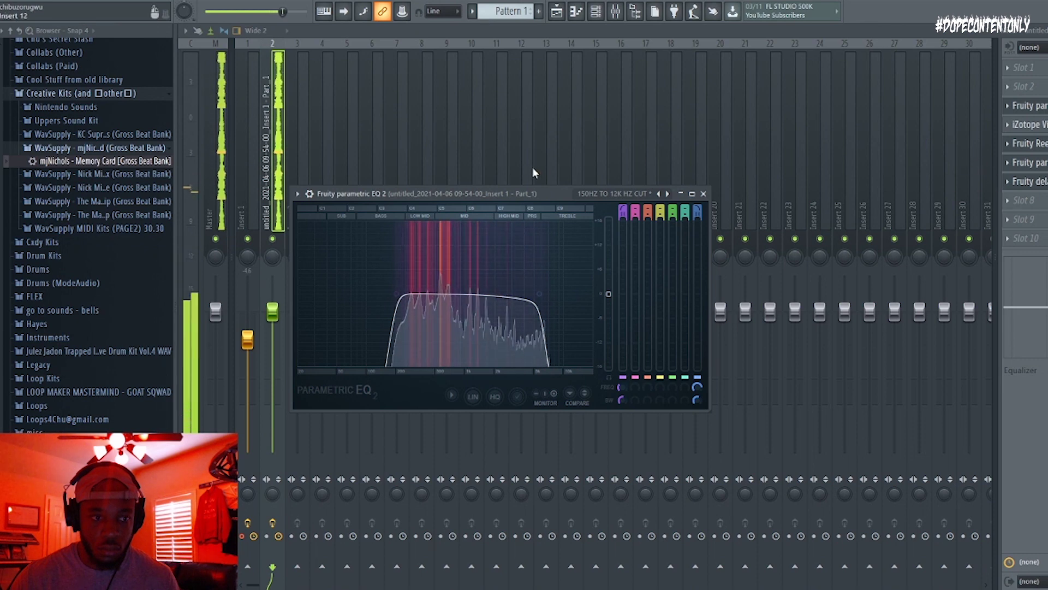
Place the drums pattern at the start of Track 5 and a new pattern named 808 on Track 3.
key("F5")
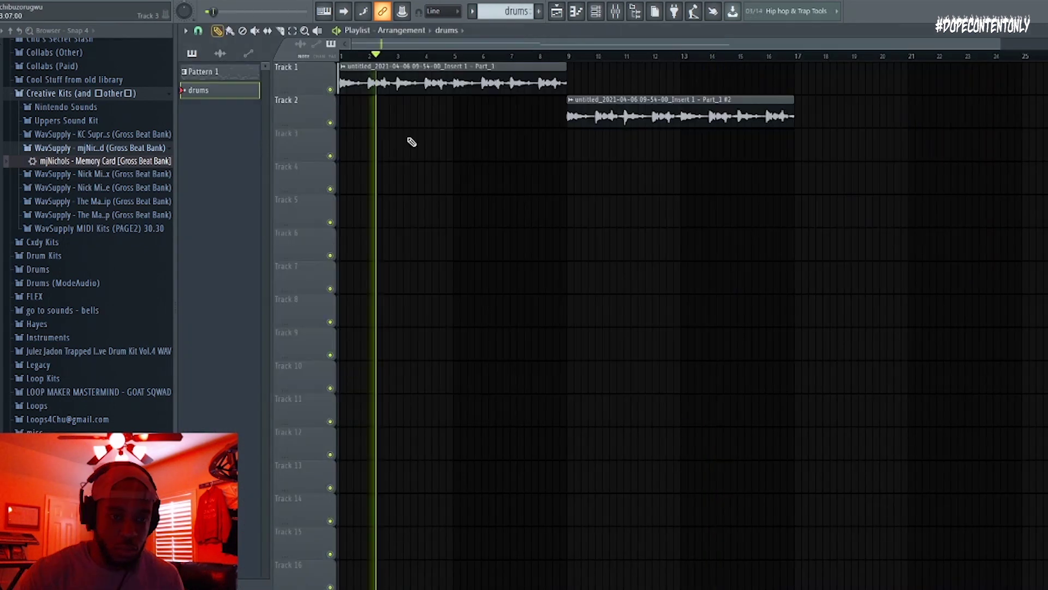
left_click_drag(355, 139, 318, 223)
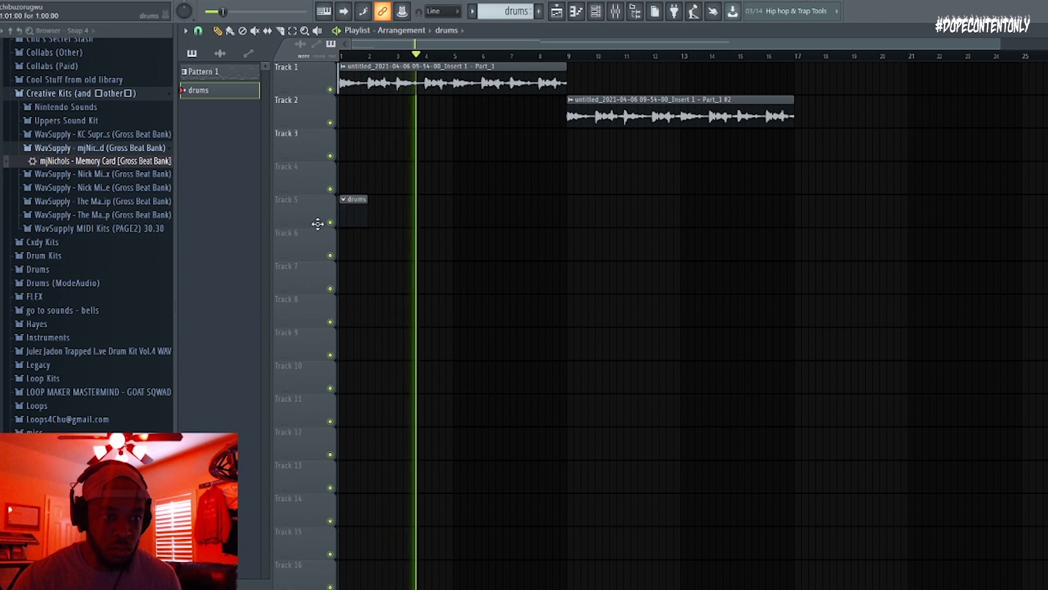
left_click(539, 11)
type("808")
key("Return")
left_click(356, 152)
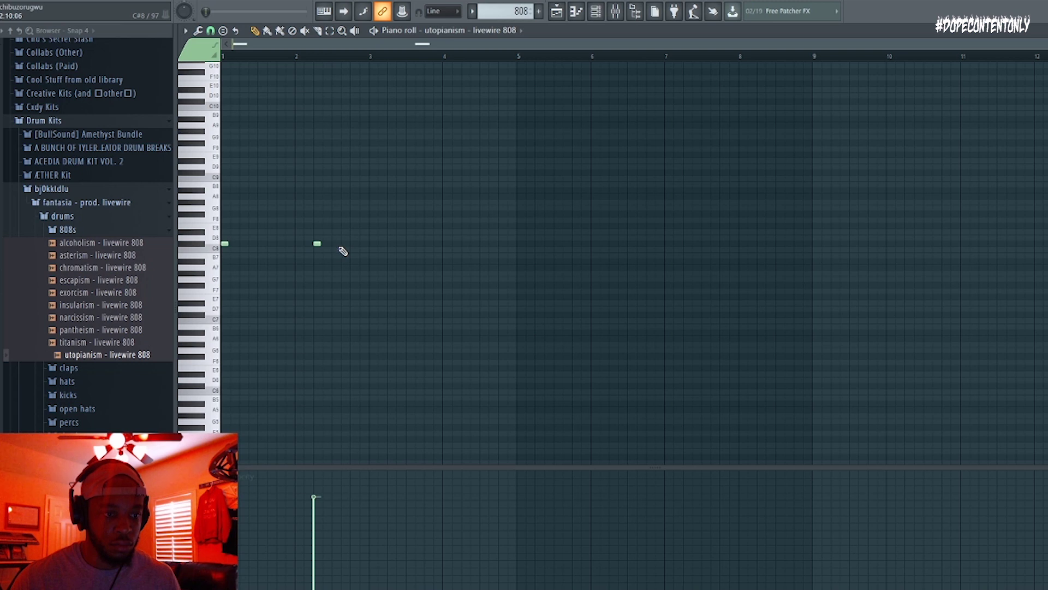
Draw C#8 notes for utopianism - livewire 808 across bars 2 to 4, and raise its volume envelope's hold with release at 31%.
left_click(363, 244)
left_click(373, 244)
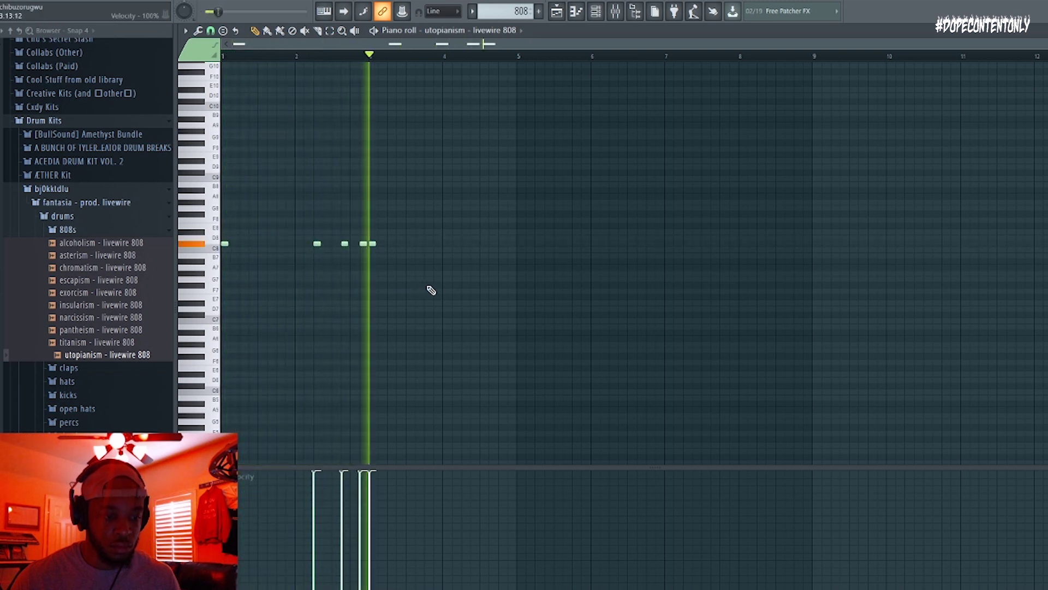
key("space")
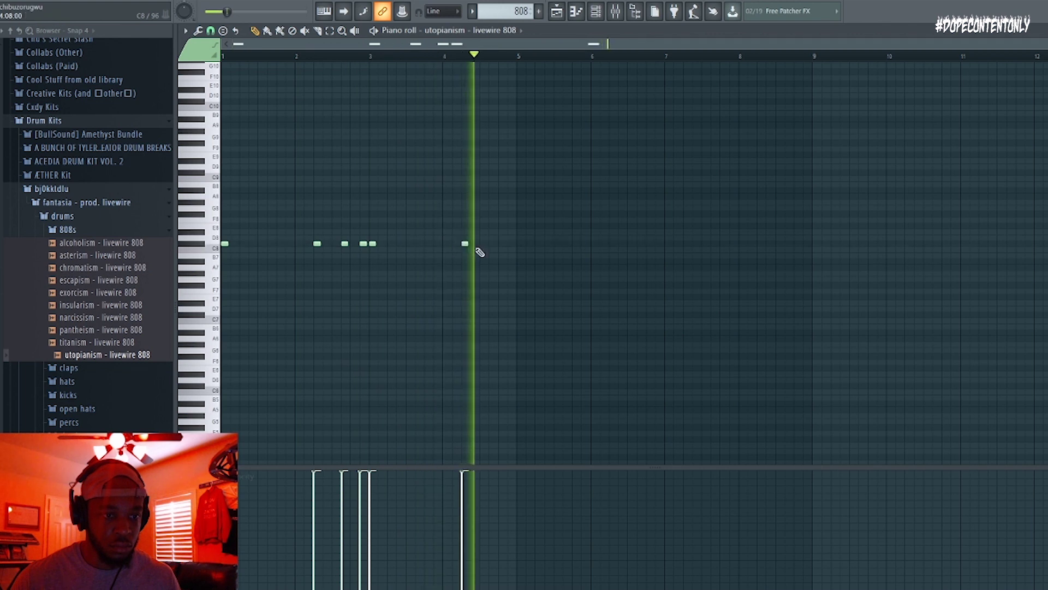
key("space")
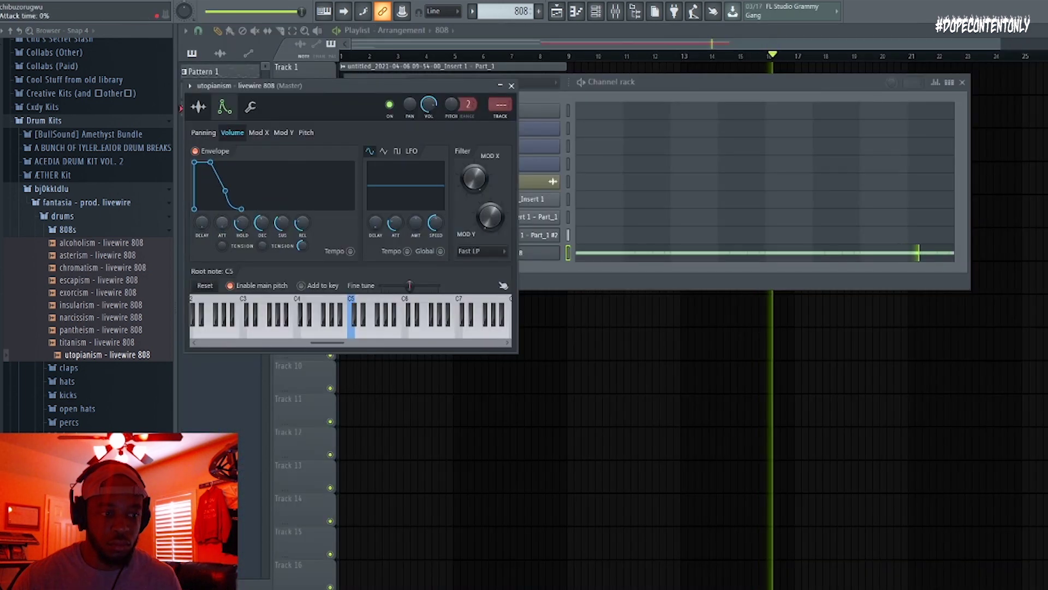
left_click_drag(242, 223, 242, 186)
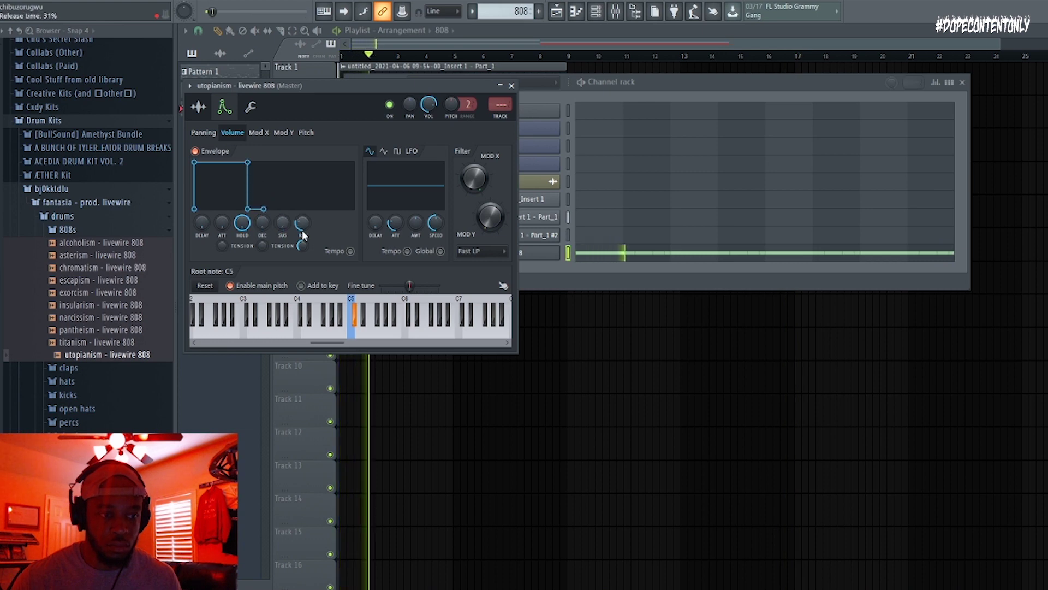
Rework the 808 line into long, mostly back-to-back C#5 notes up to bar 9 with one C#6 note in bar 8, and play it.
key("F7")
left_click_drag(461, 369, 401, 372)
key("space")
key("space")
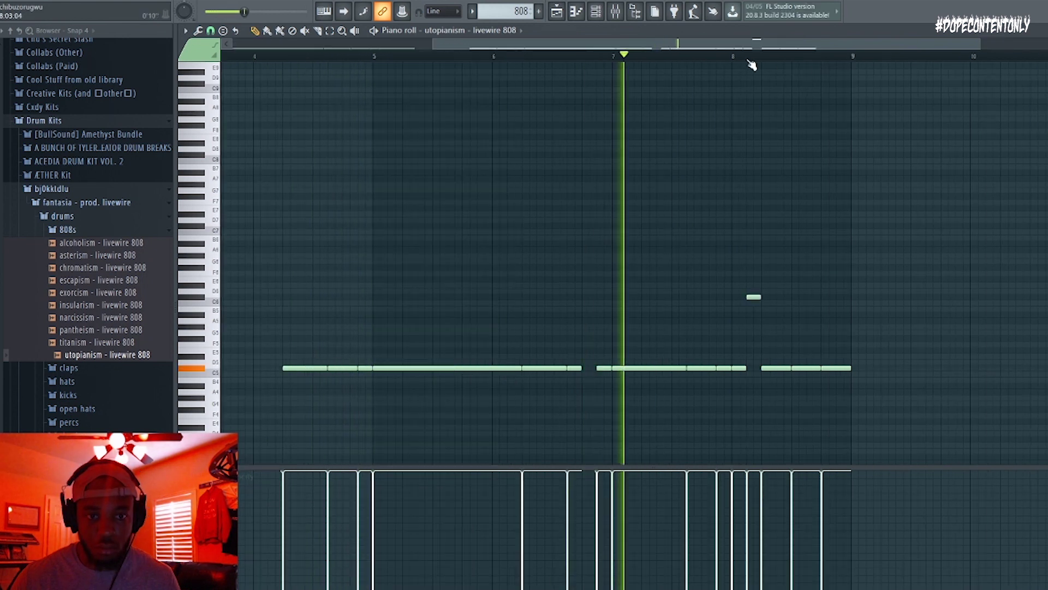
Raise the last two 808 notes in bar 8 to A#5 and A5, and play back the ending.
key("space")
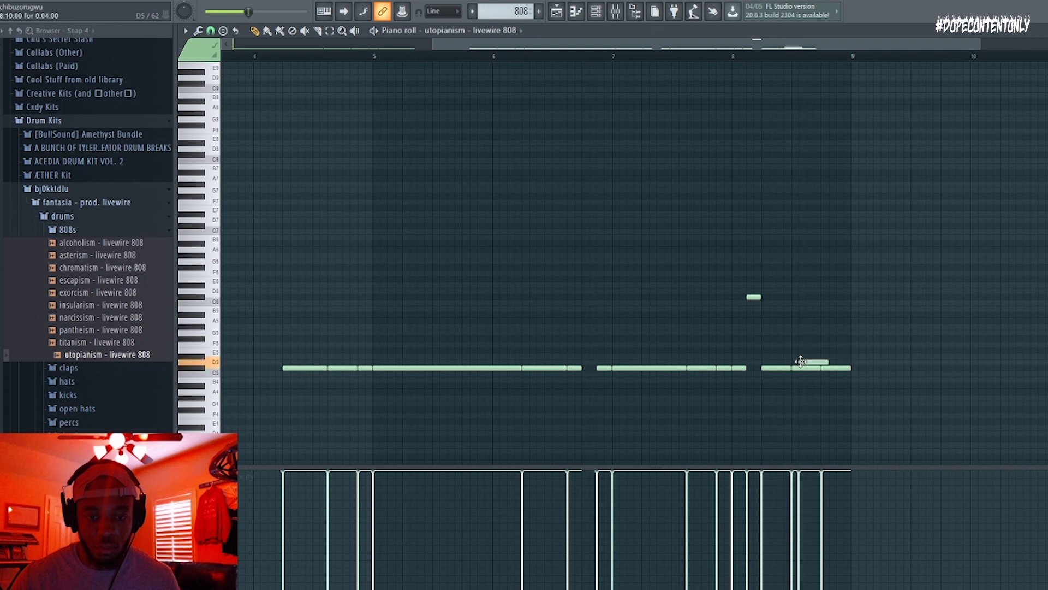
key("space")
right_click(807, 368)
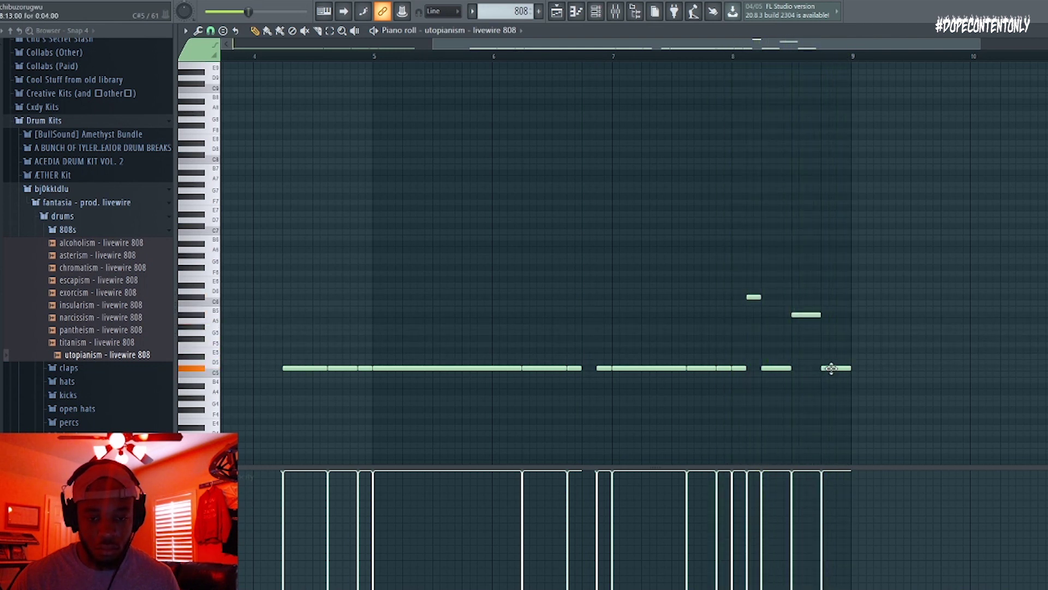
left_click_drag(828, 321, 827, 329)
key("space")
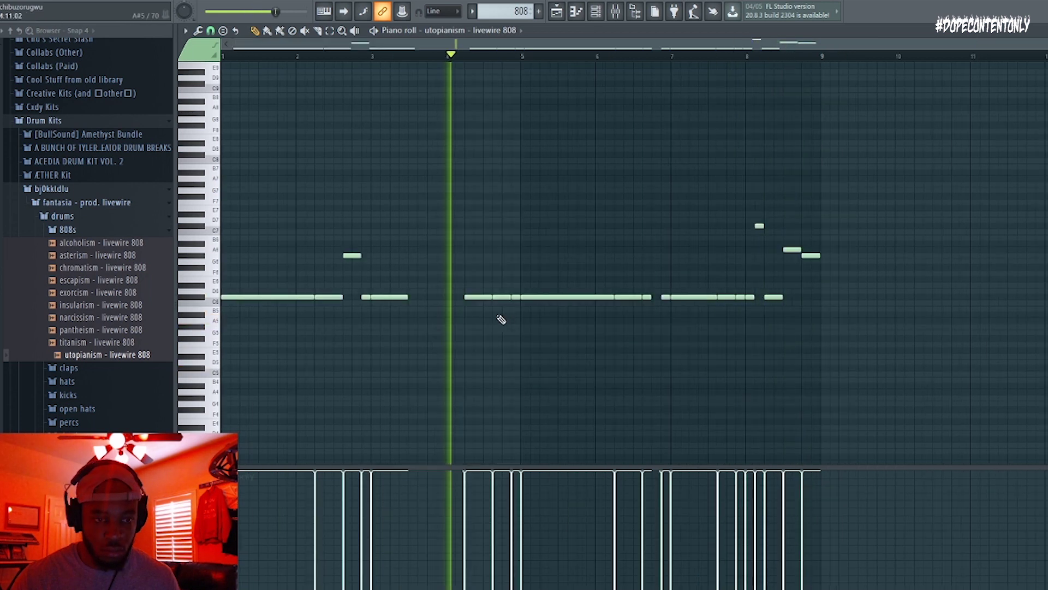
Play back the whole 808 line from its start.
key("space")
key("space")
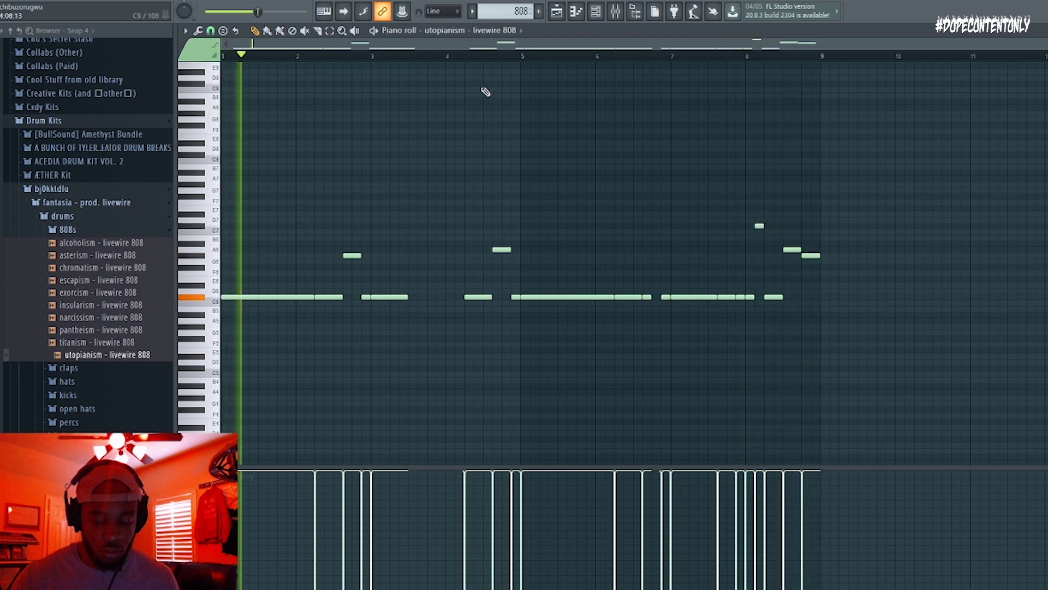
scroll(485, 93, "up", 3)
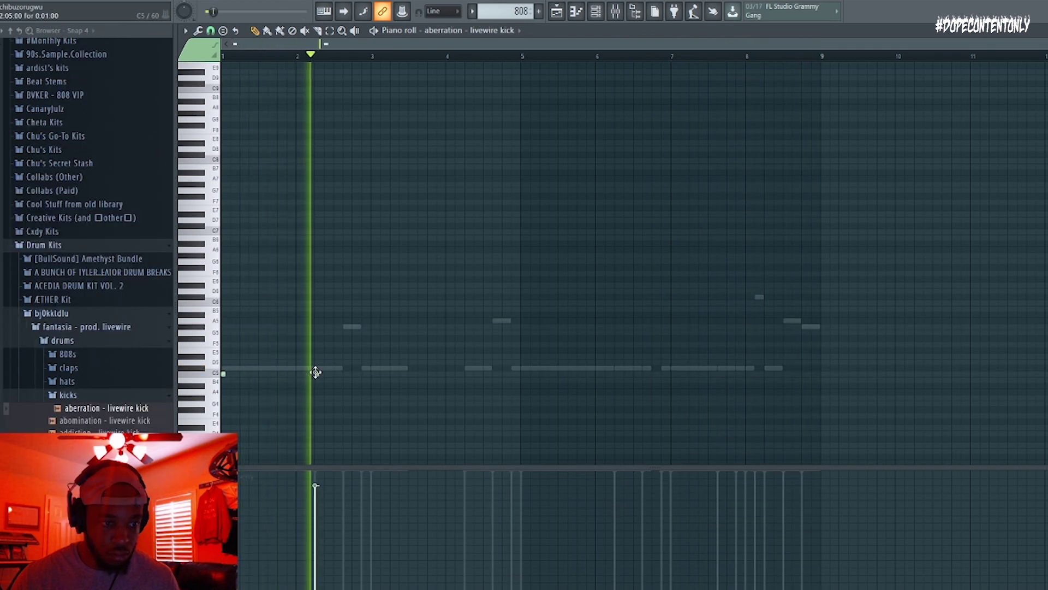
Place C5 aberration - livewire kick hits under the 808 notes in bars 2 and 3, soften one to 79% velocity, and apply quick legato.
left_click(317, 374)
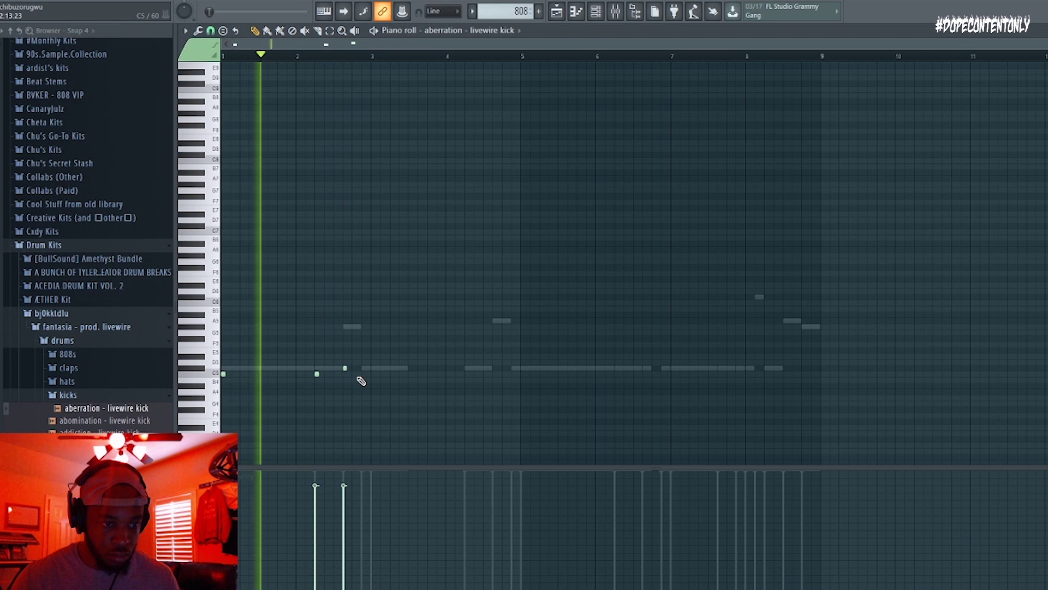
left_click(344, 376)
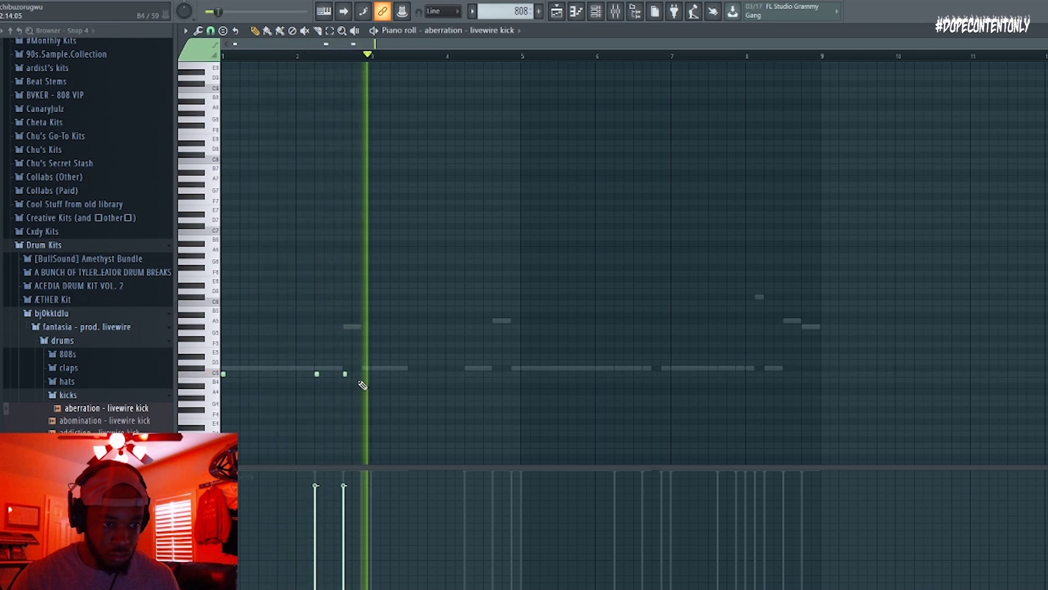
left_click(363, 375)
left_click(373, 375)
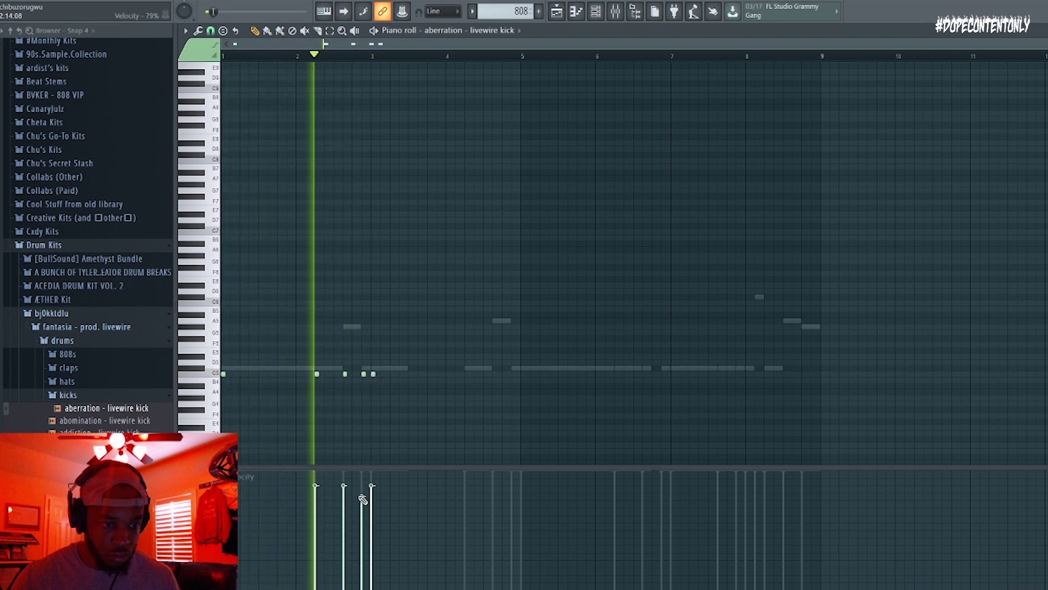
key("ctrl+l")
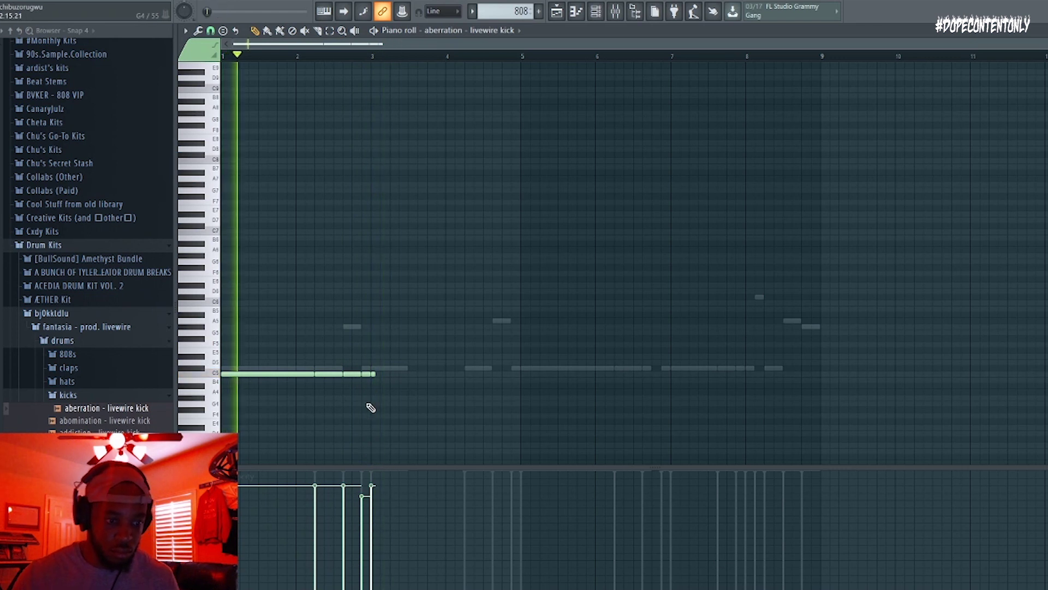
Repeat the two-bar kick phrase up to bar 9, and add an extra softer C5 kick in bar 3.
key("ctrl+b")
key("ctrl+b")
key("ctrl+b")
key("ctrl+d")
key("space")
key("space")
left_click_drag(400, 368, 398, 375)
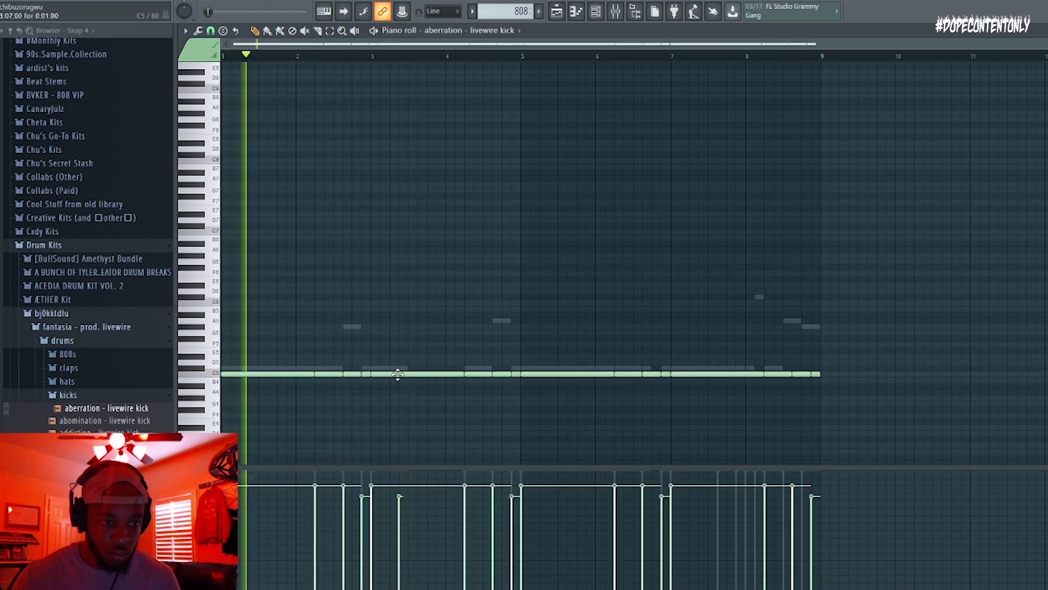
left_click_drag(399, 499, 404, 519)
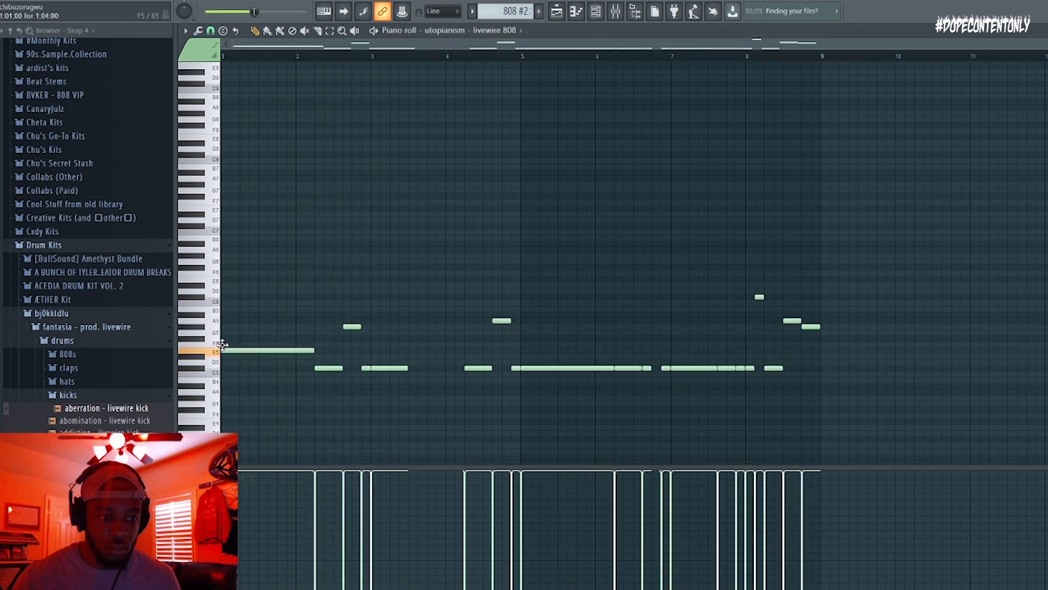
In the 808 #2 pattern, raise the long opening note to A5 and the note after it in bar 2 to G#5.
key("space")
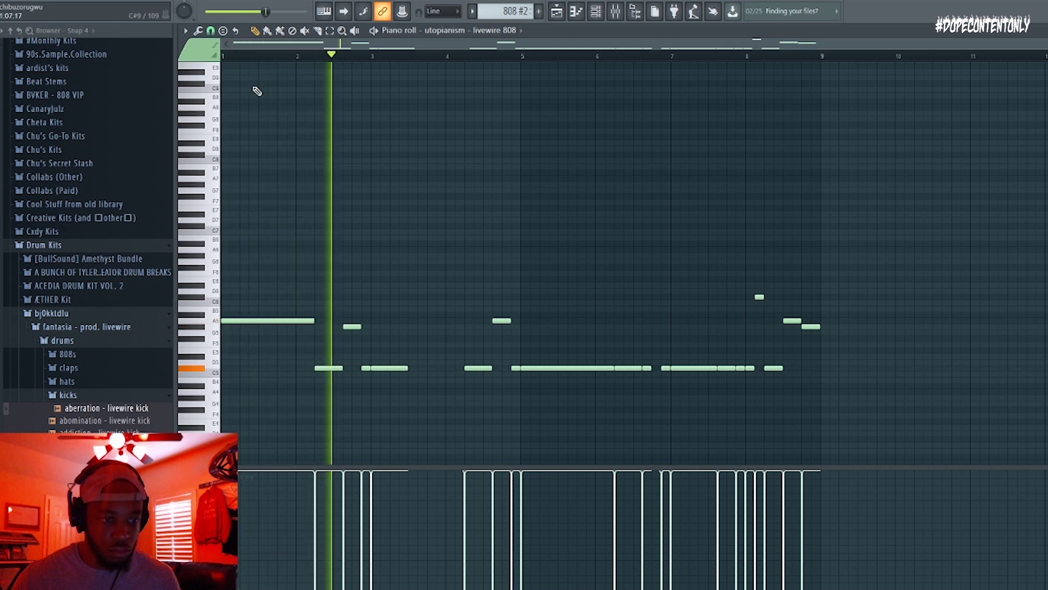
key("space")
key("space")
left_click_drag(328, 367, 328, 324)
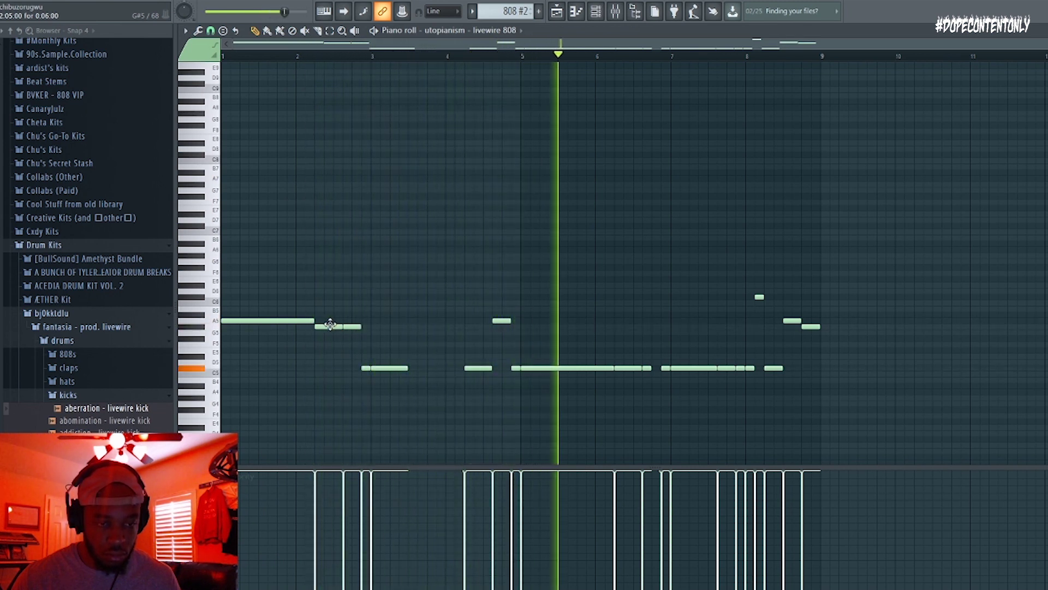
Raise the long bar 5 note to A5 and the following bar 6 note to G#5, and delete the short C#5 note late in bar 6.
key("space")
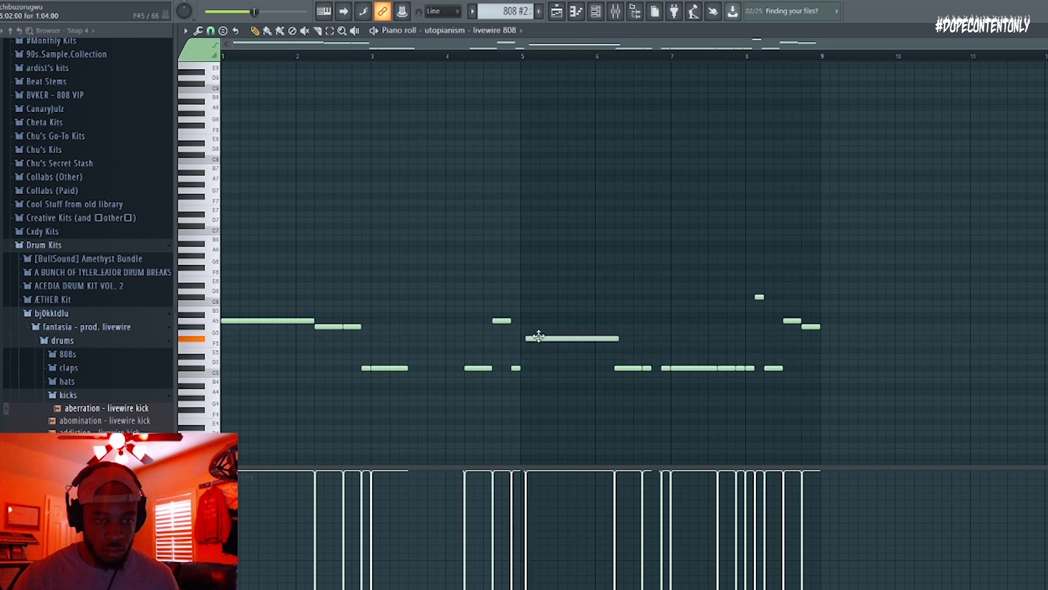
key("space")
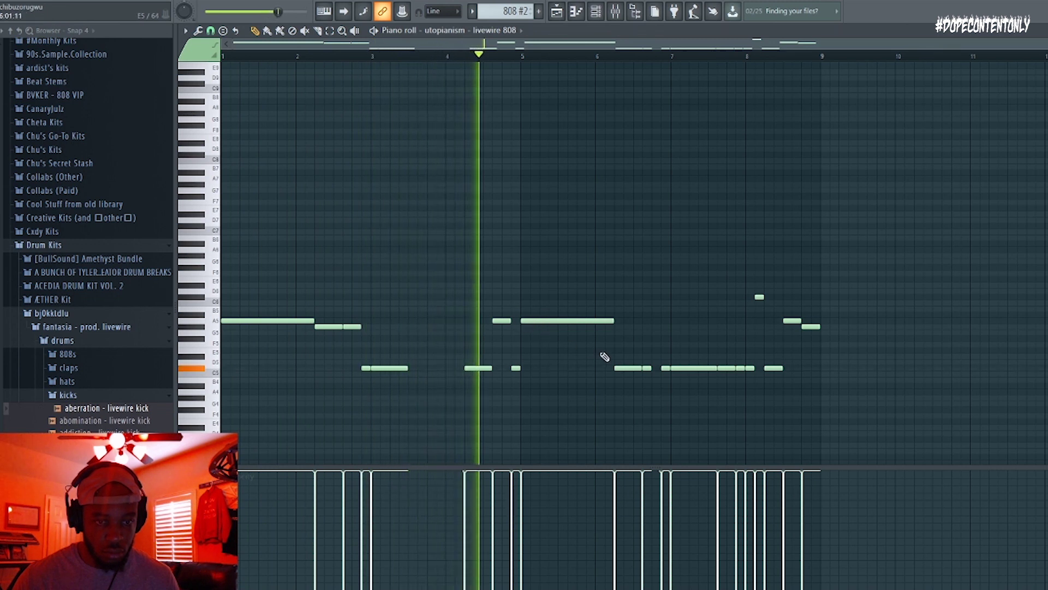
left_click_drag(631, 368, 628, 326)
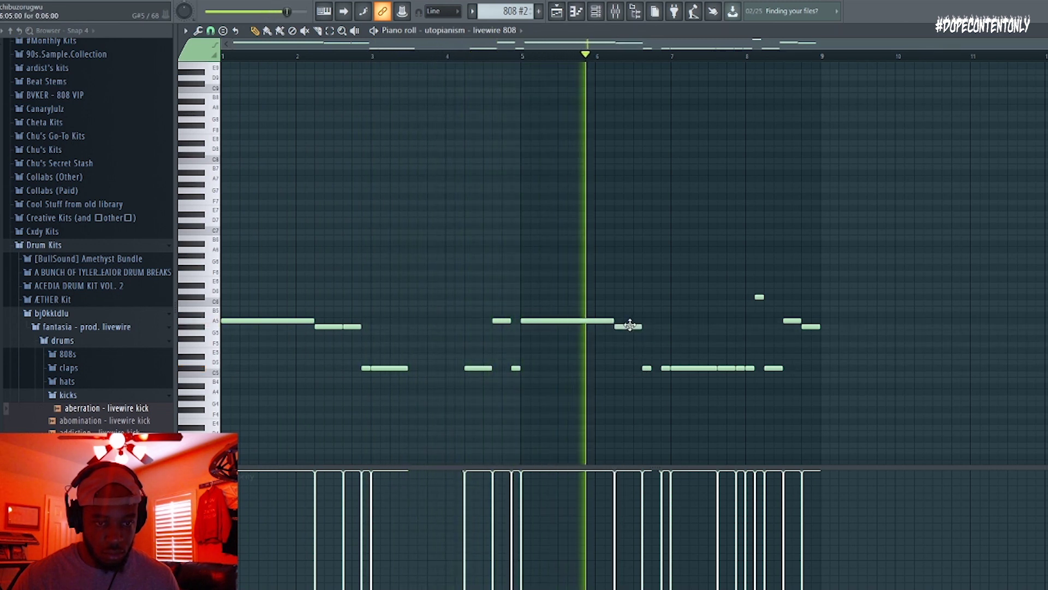
left_click(664, 367)
right_click(647, 368)
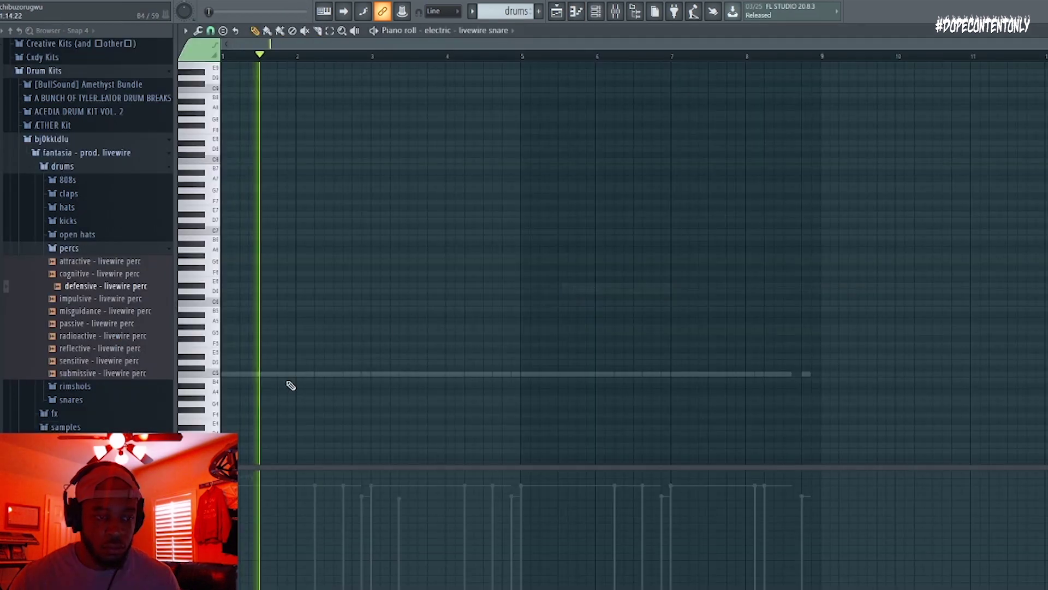
In the drums pattern, place an electric - livewire snare note on beat 3 of bar 1 and duplicate it across the following bars.
left_click(264, 374)
key("e")
left_click_drag(299, 55, 222, 56)
key("ctrl+b")
key("ctrl+b")
key("ctrl+b")
key("ctrl+b")
key("ctrl+b")
key("ctrl+b")
key("ctrl+b")
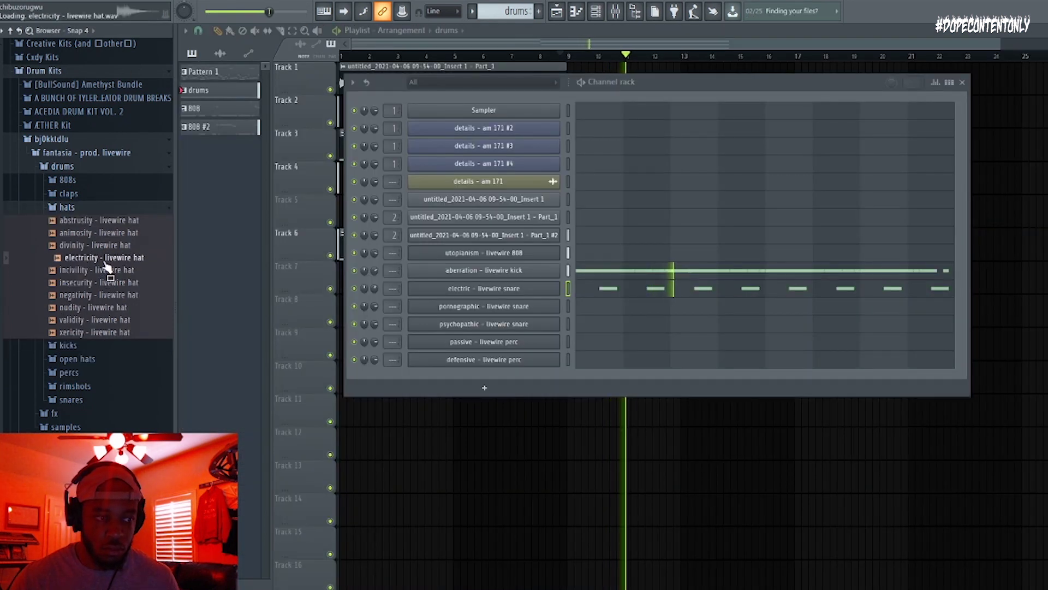
Add electricity - livewire hat as a new channel filled every two steps, and replace its sample with animosity - livewire hat.
right_click(106, 263)
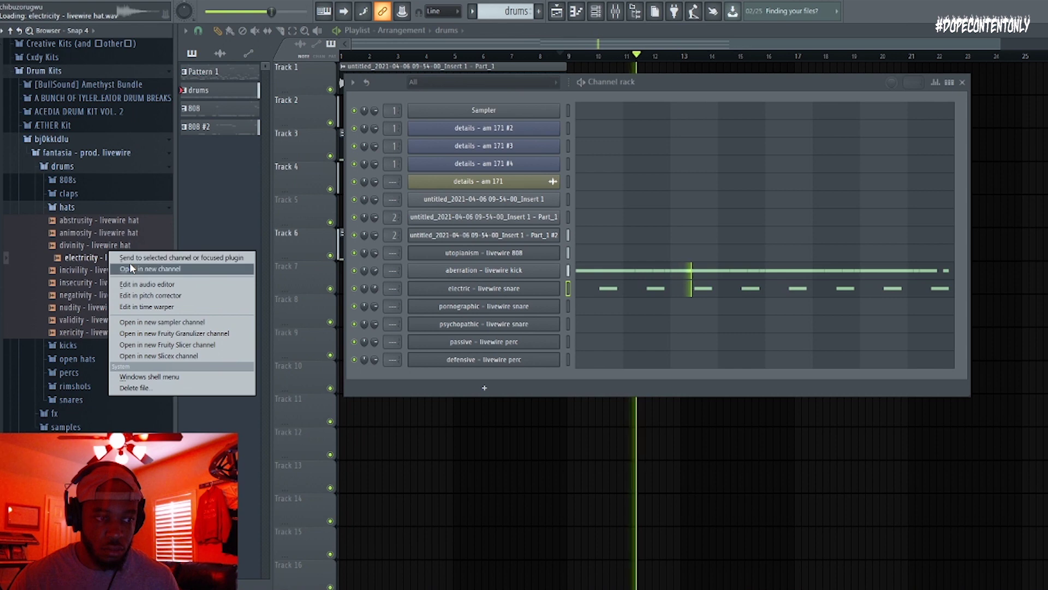
left_click(130, 267)
left_click(532, 388)
right_click(518, 381)
key("2")
left_click(136, 233)
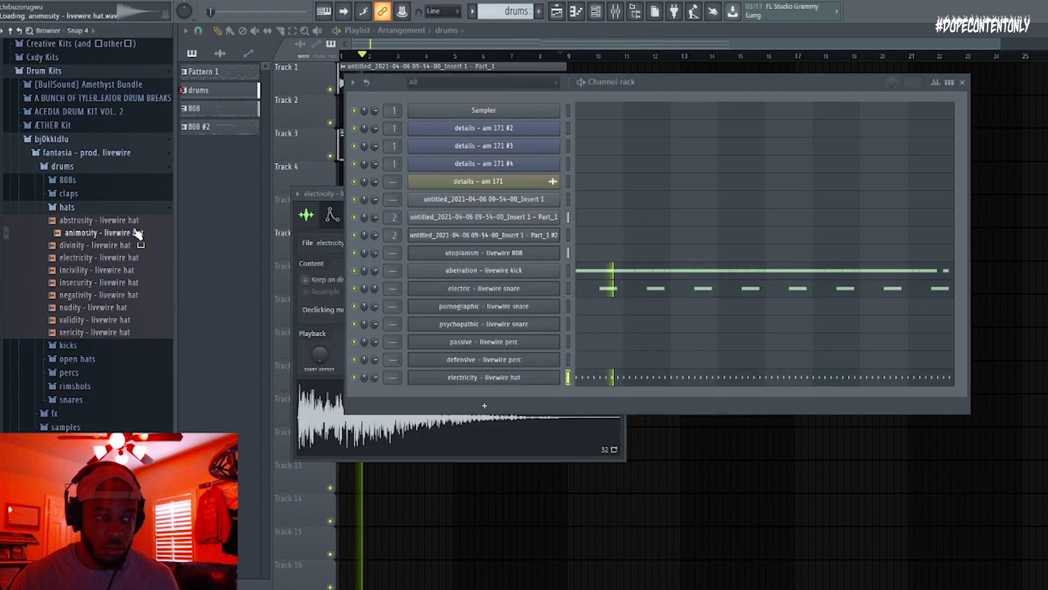
left_click_drag(480, 383, 484, 385)
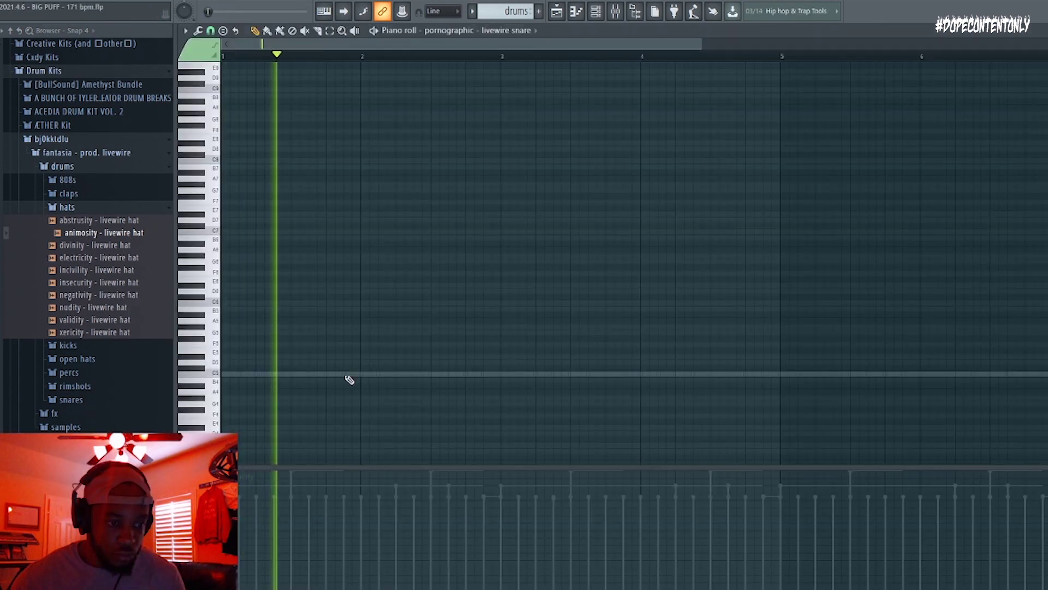
Draw two short pornographic - livewire snare hits on beats 1 and 2 of bar 2, with the first hit's velocity lowered.
left_click(346, 373)
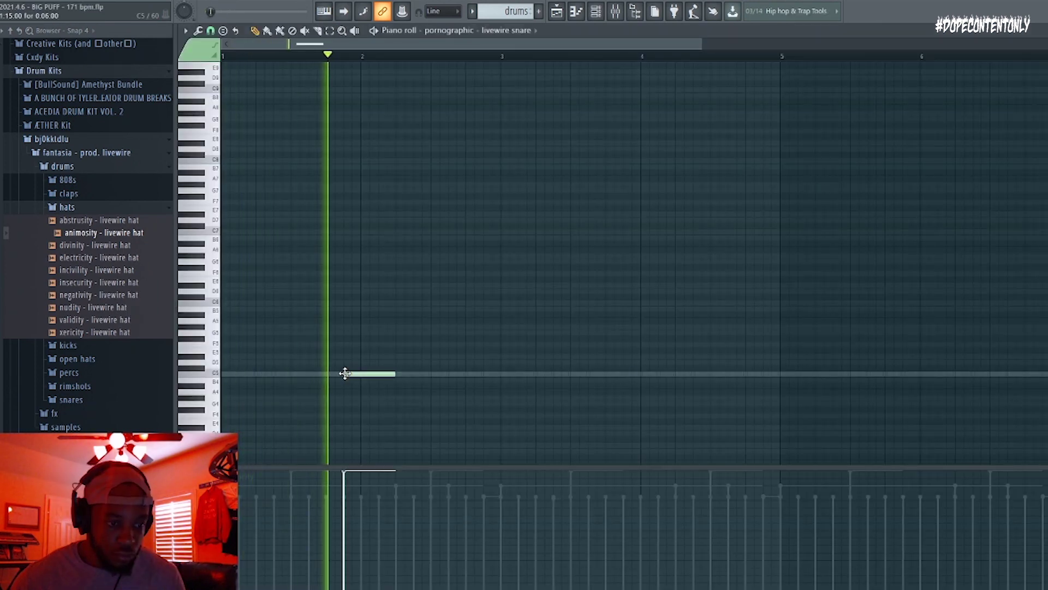
right_click(345, 374)
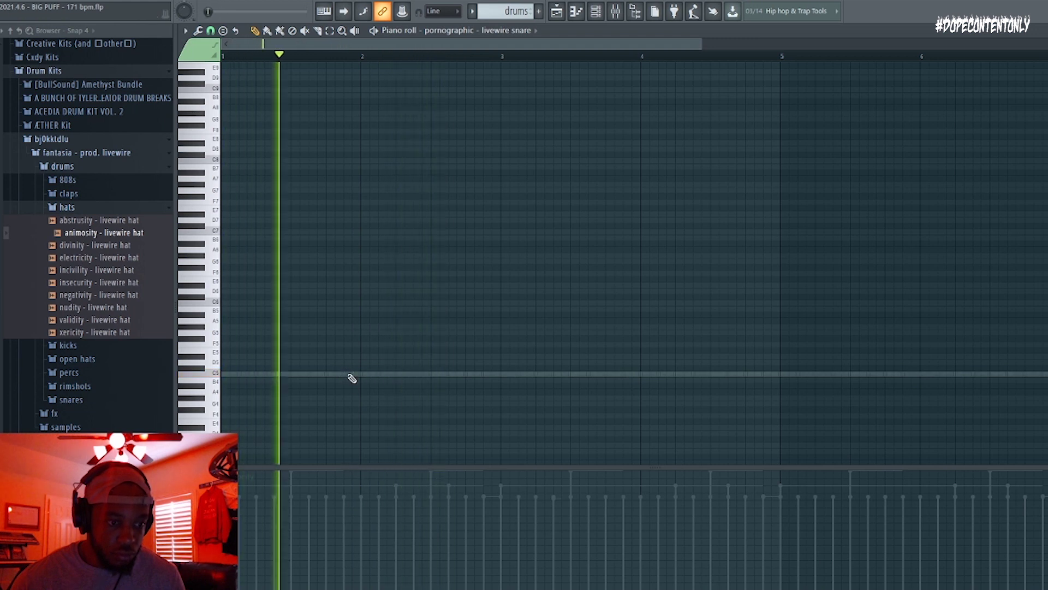
left_click(365, 374)
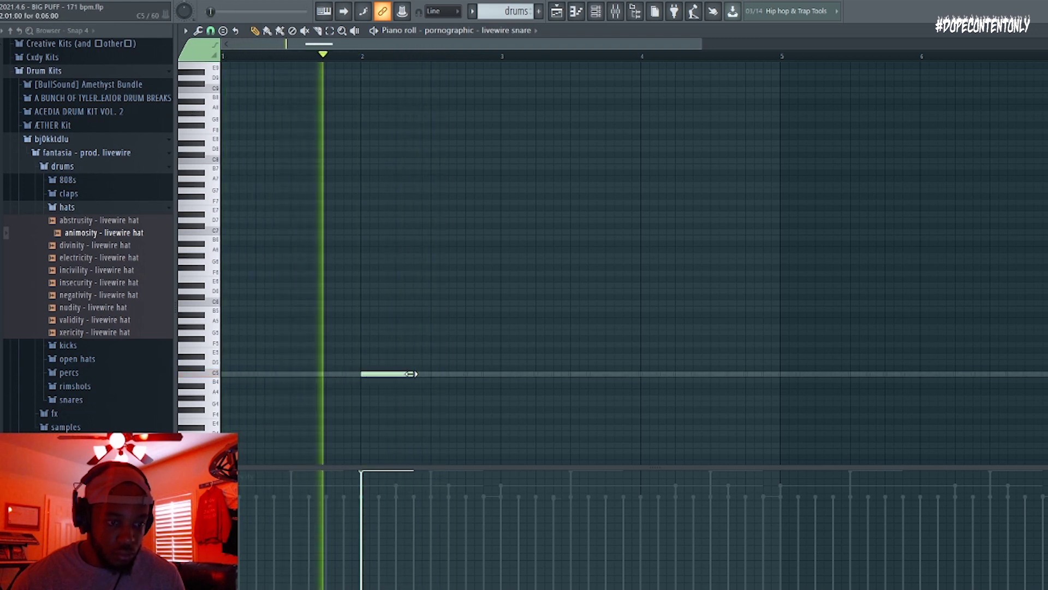
left_click(358, 497)
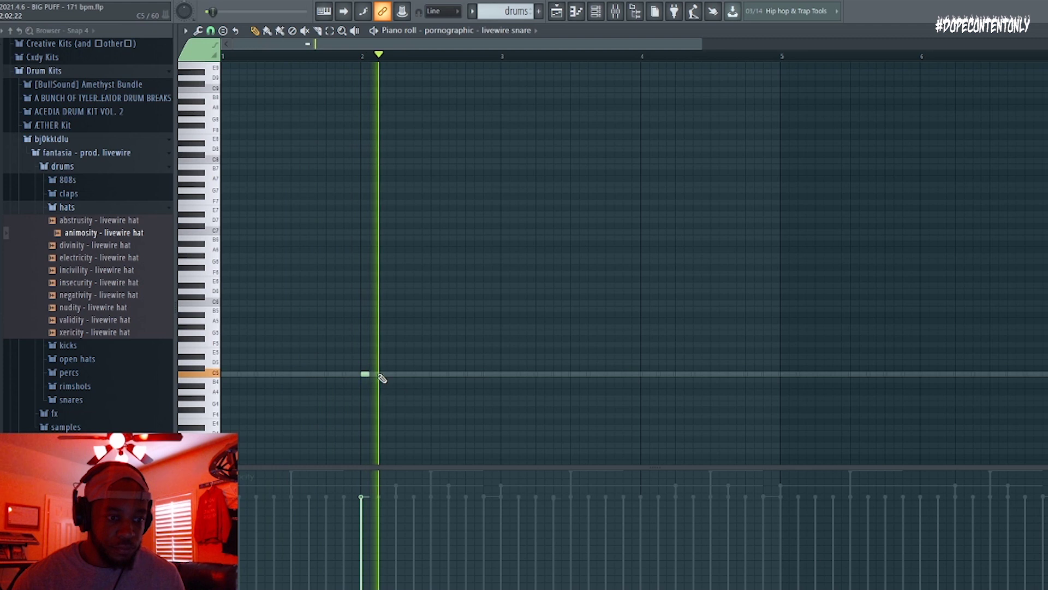
left_click(398, 375)
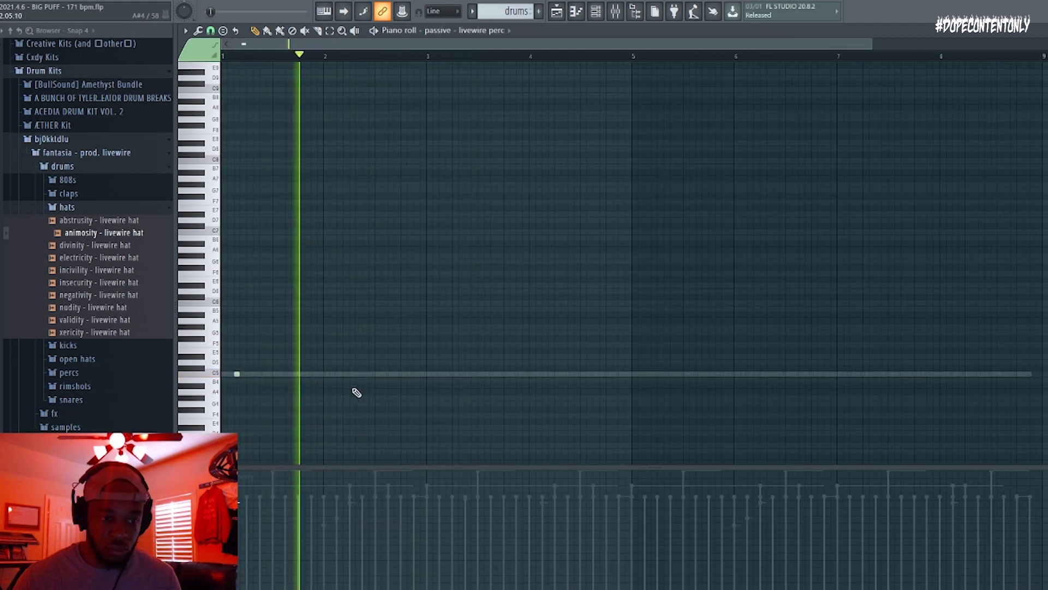
Place passive - livewire perc hits early in bars 3 and 5, and defensive - livewire perc hits late in bars 3 and 7.
left_click(442, 374)
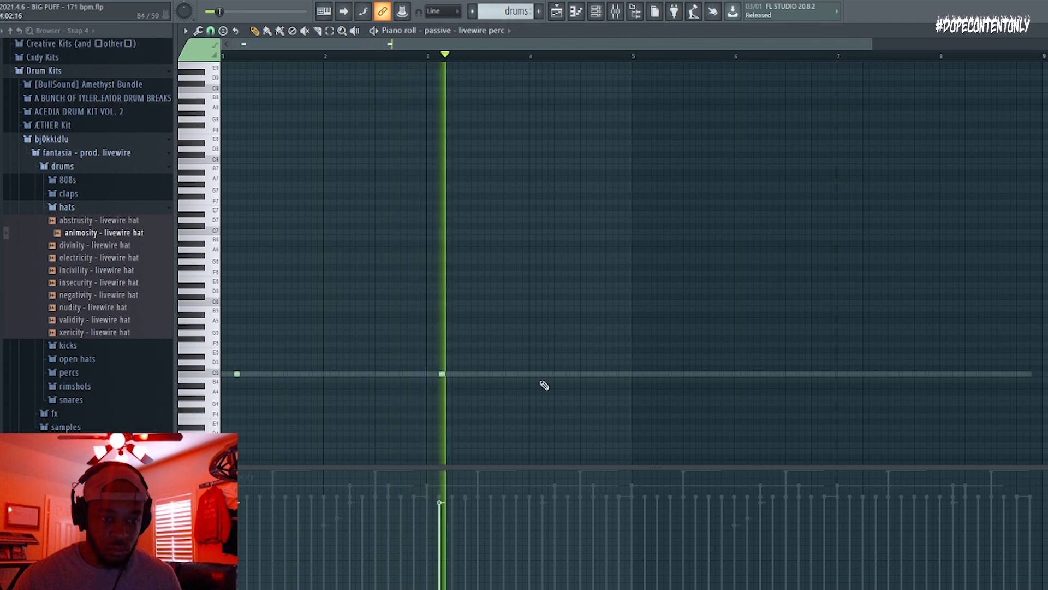
left_click(646, 374)
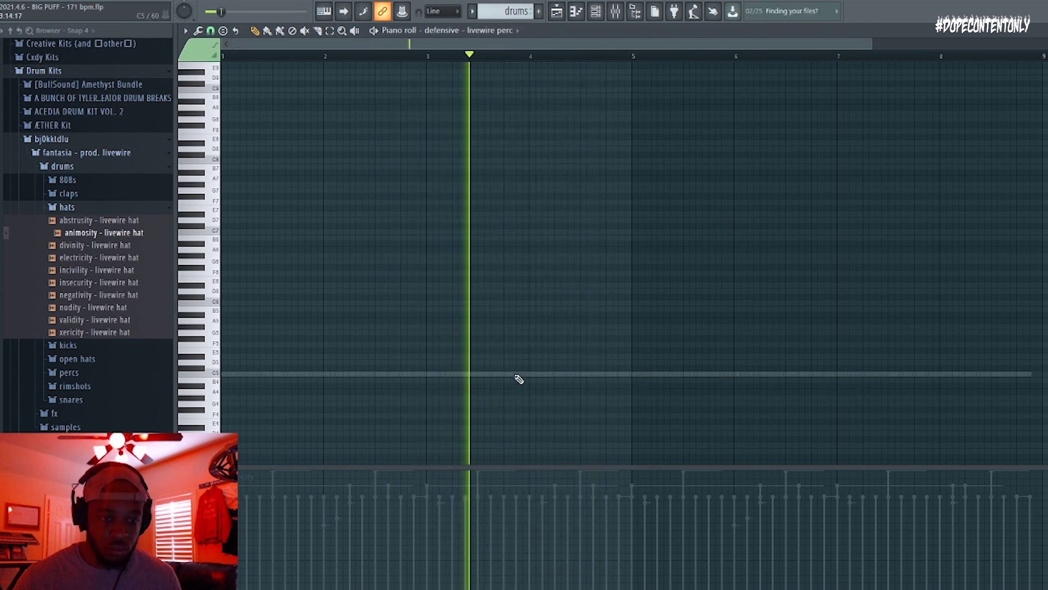
left_click(519, 374)
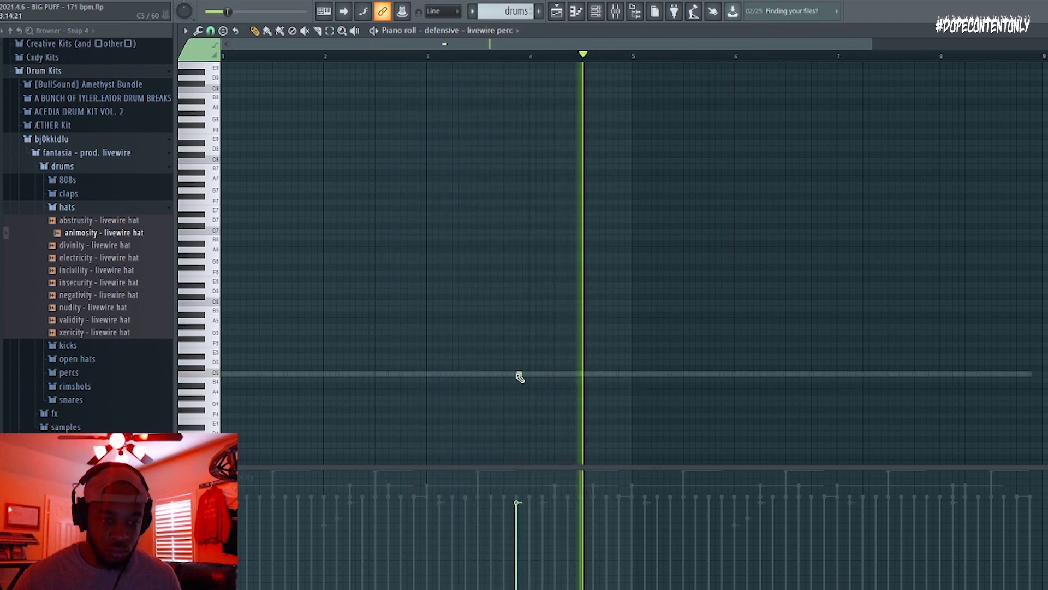
left_click(929, 375)
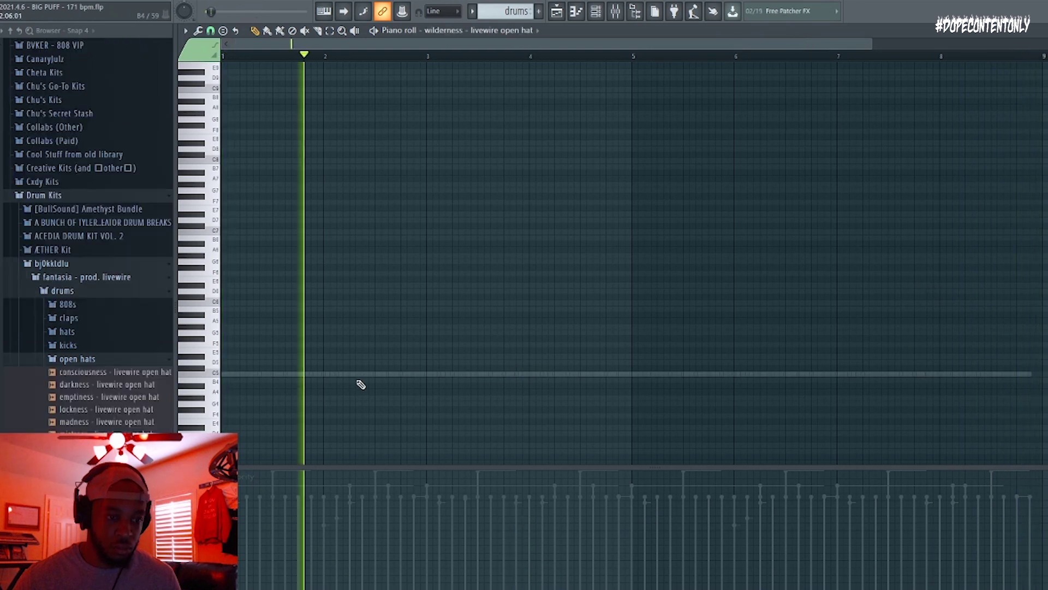
Place wilderness - livewire open hat hits on beat 2 of bars 2, 4 and 6.
left_click(352, 374)
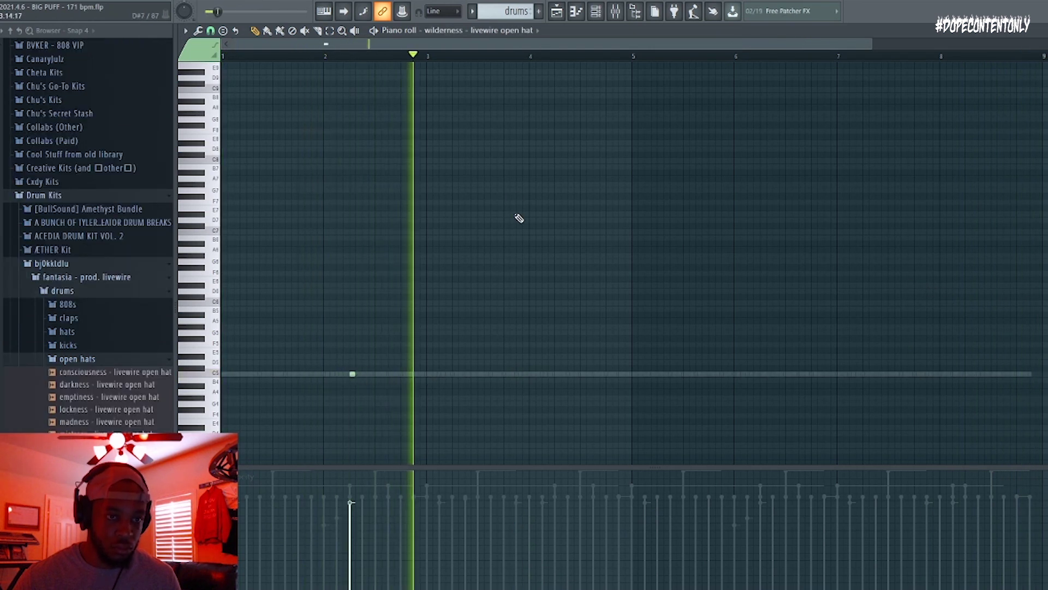
left_click(558, 374)
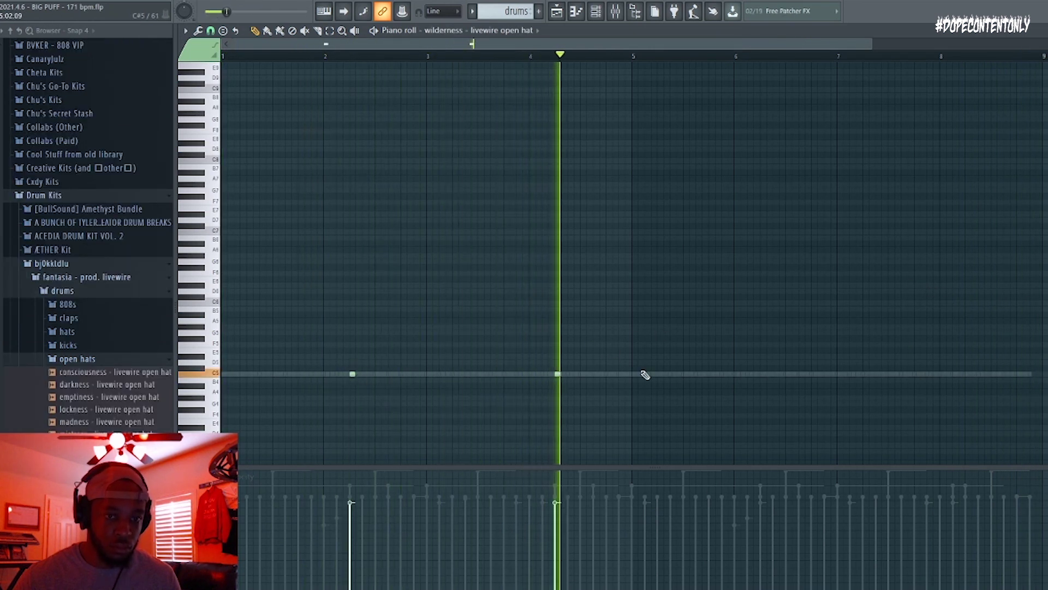
left_click(763, 374)
Lower the mixer levels of the 808, kick, snares, percs and hats to about -12 to -16 dB, and the melody to about -22.5 dB.
key("F9")
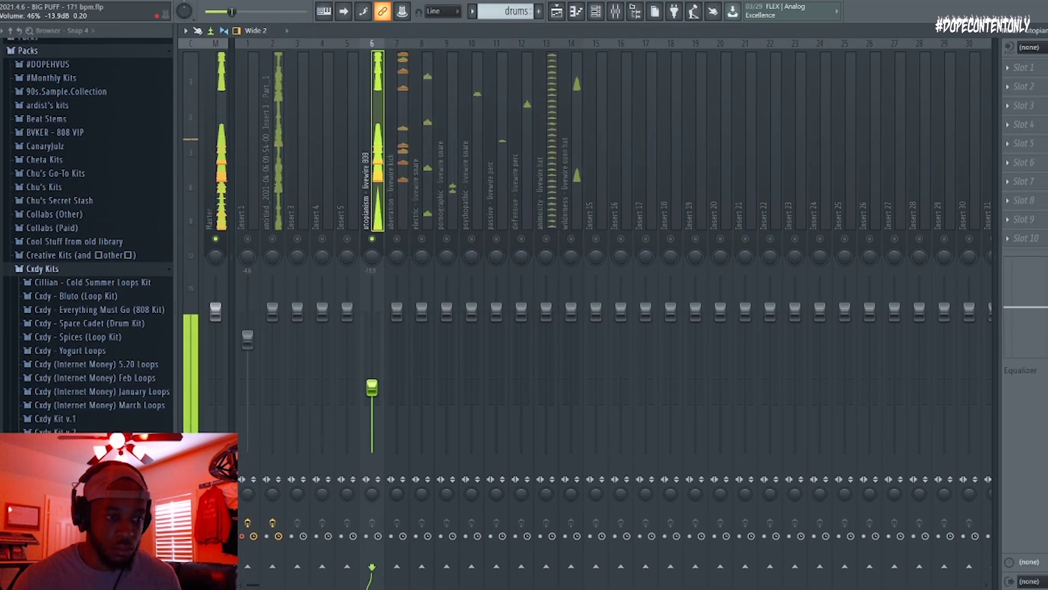
left_click_drag(397, 312, 396, 350)
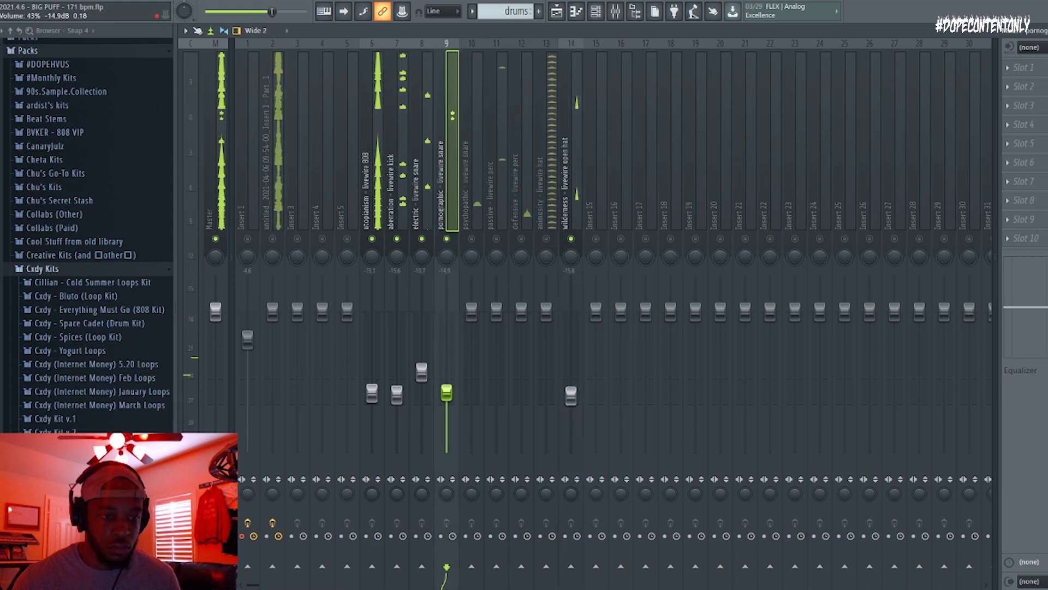
left_click_drag(472, 311, 471, 366)
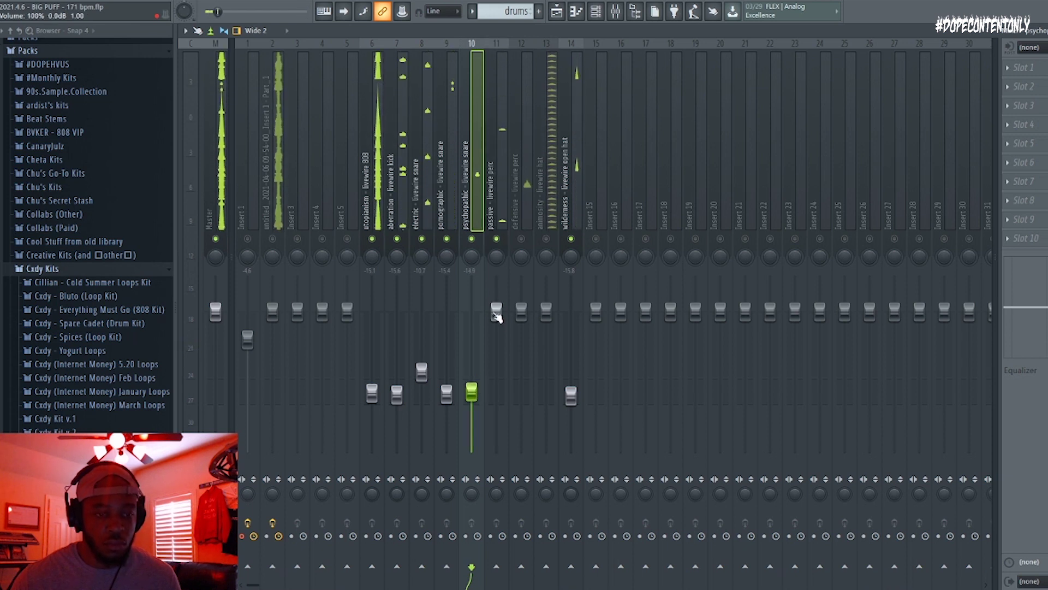
left_click_drag(497, 310, 496, 364)
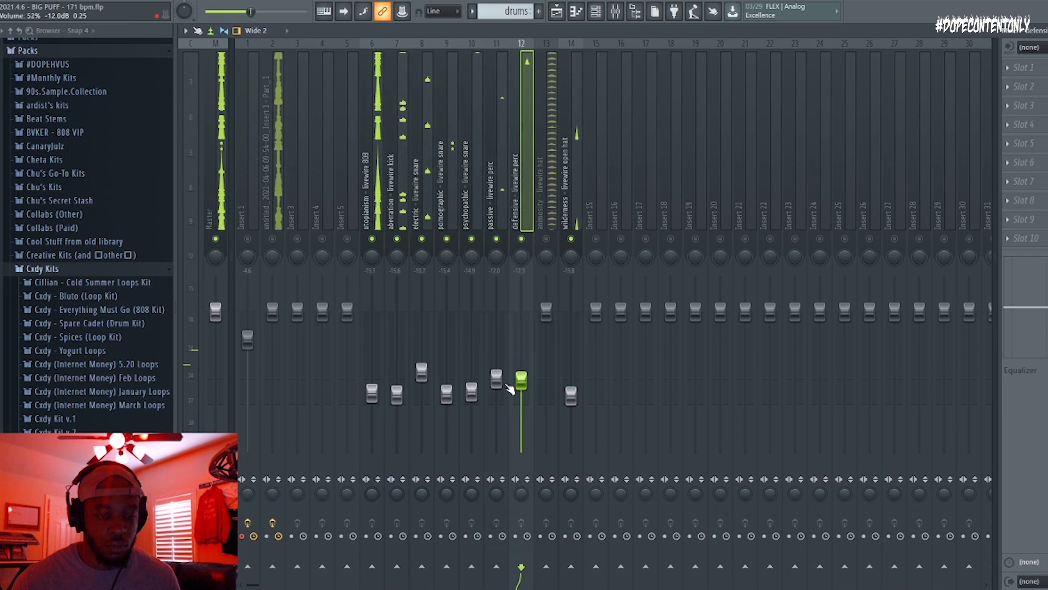
left_click_drag(546, 311, 546, 322)
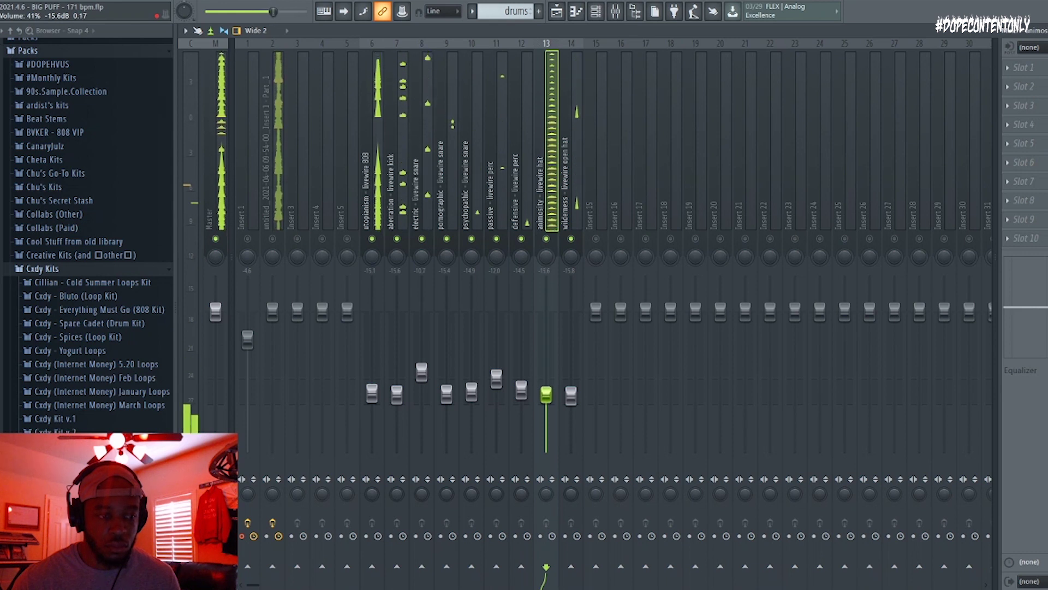
left_click_drag(273, 311, 272, 341)
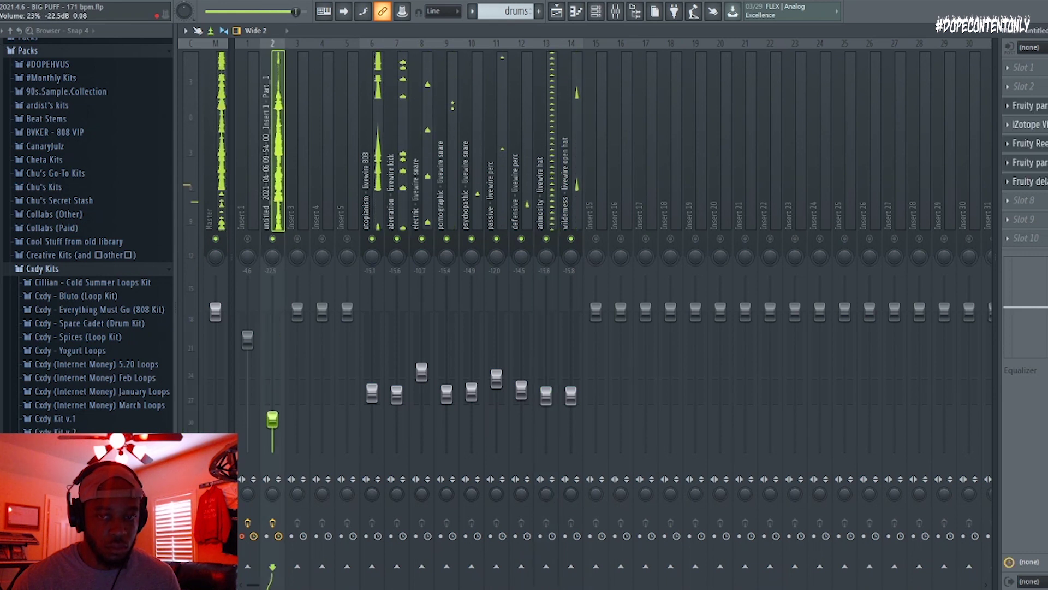
Dock mixer inserts 15 to 19 to the left and set them up as buses, naming 15 small, 16 big, 17 sub and 19 fx.
right_click(606, 42)
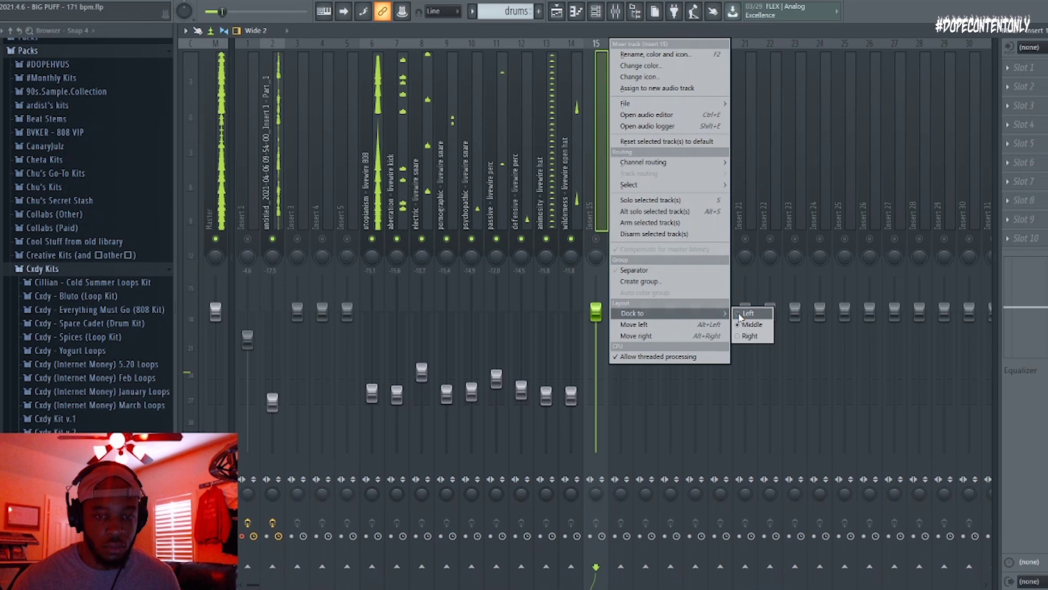
left_click(751, 312)
right_click(634, 40)
left_click(763, 316)
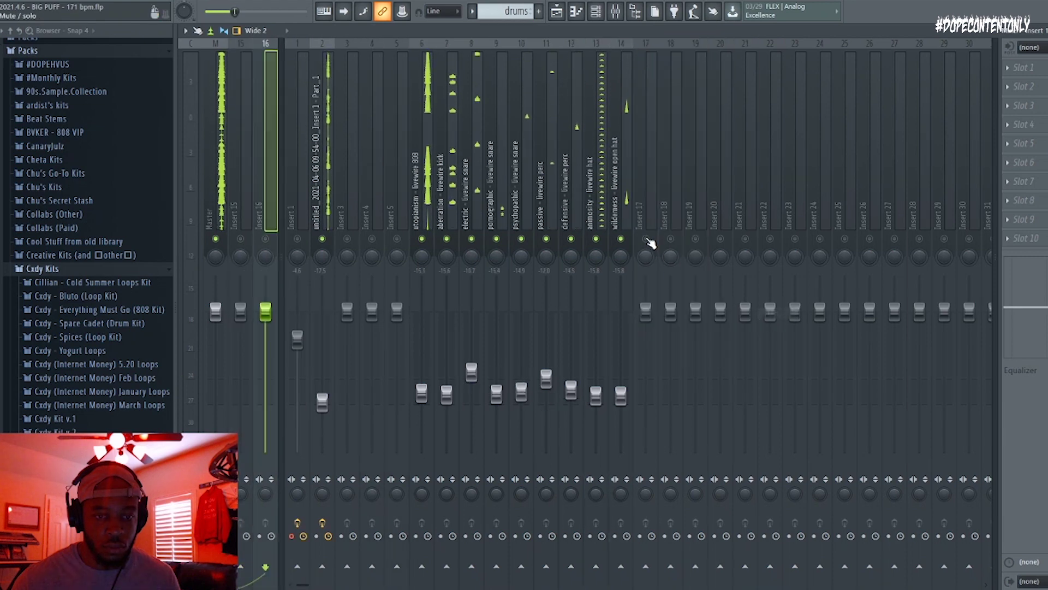
right_click(650, 241)
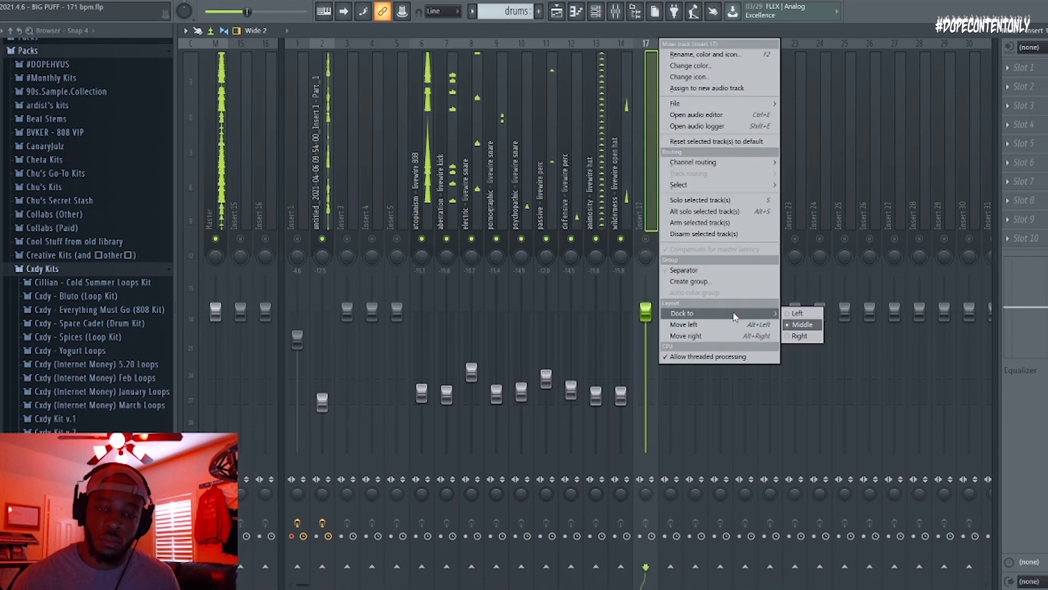
left_click(795, 314)
right_click(675, 241)
mouse_move(788, 314)
left_click(825, 313)
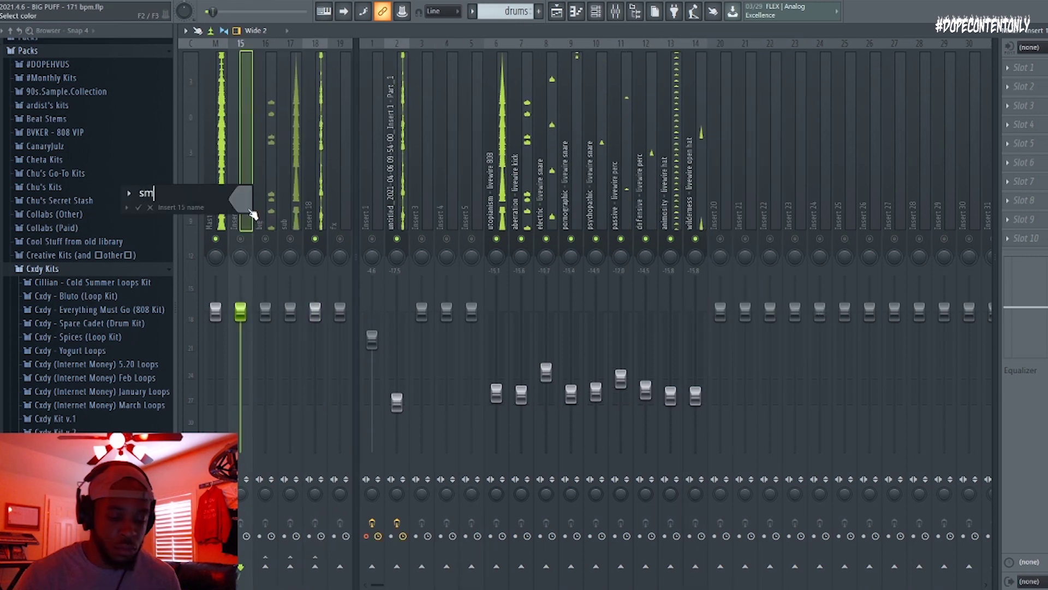
type("all")
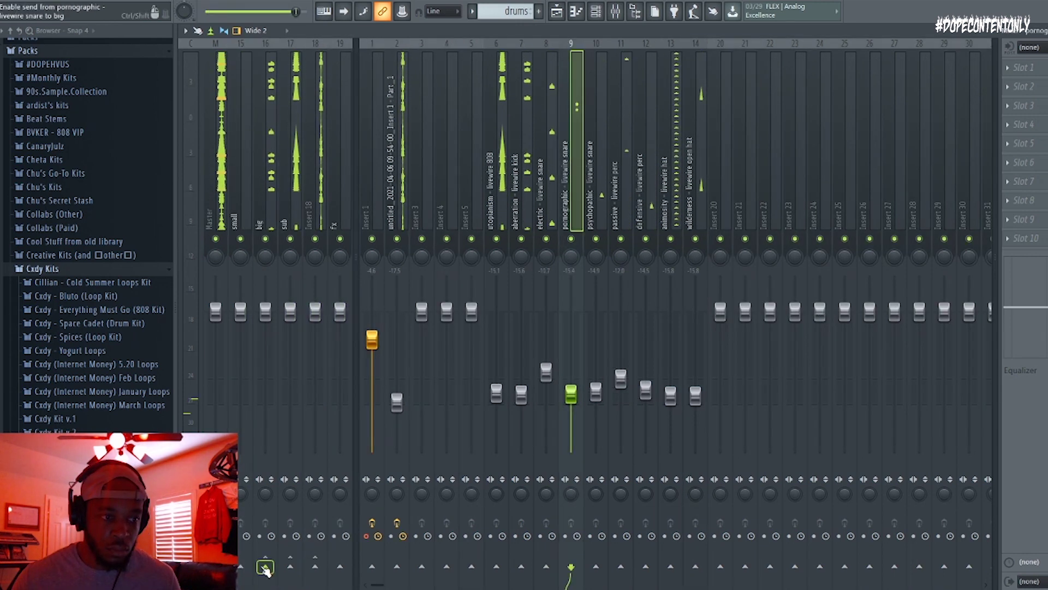
Route the pornographic and psychopathic livewire snare tracks to the small bus.
left_click(241, 567)
left_click(601, 223)
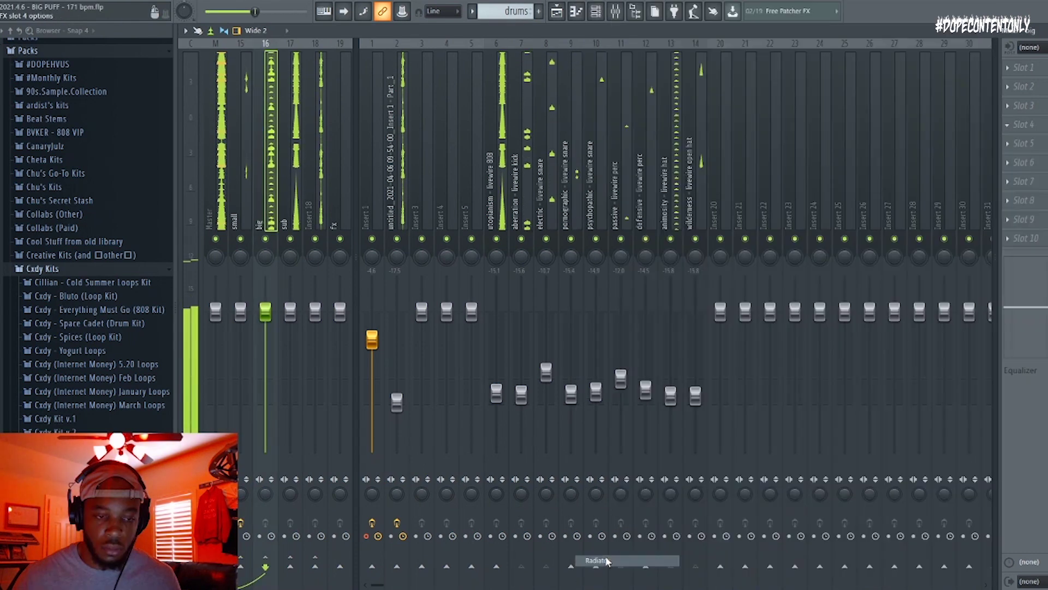
Load Radiator in slot 4 of the big bus and audition its presets, settling on Drive In.
left_click(606, 561)
left_click(305, 181)
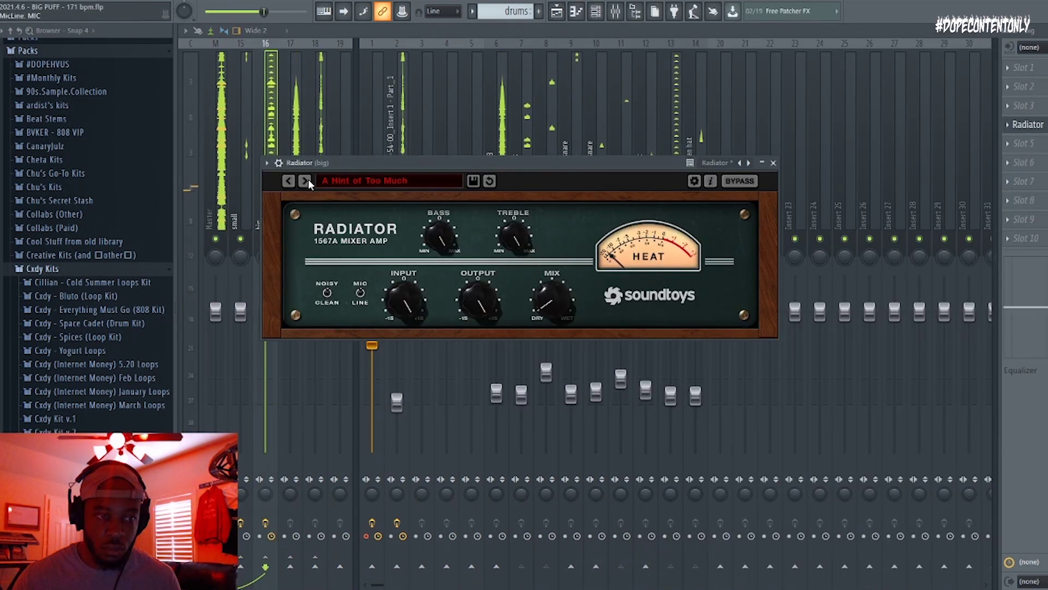
left_click(306, 181)
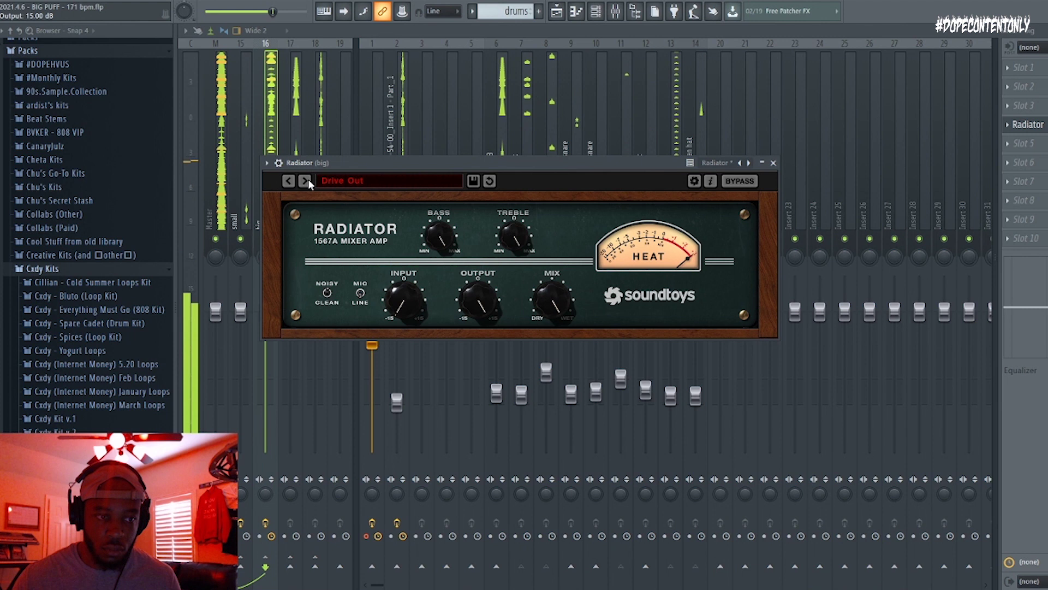
left_click(289, 181)
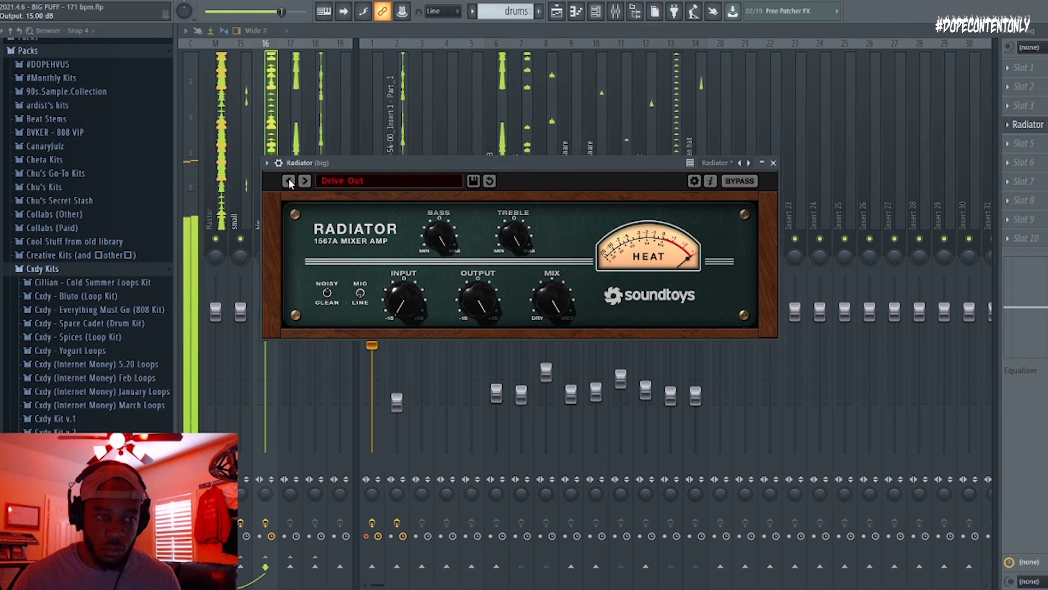
left_click(289, 181)
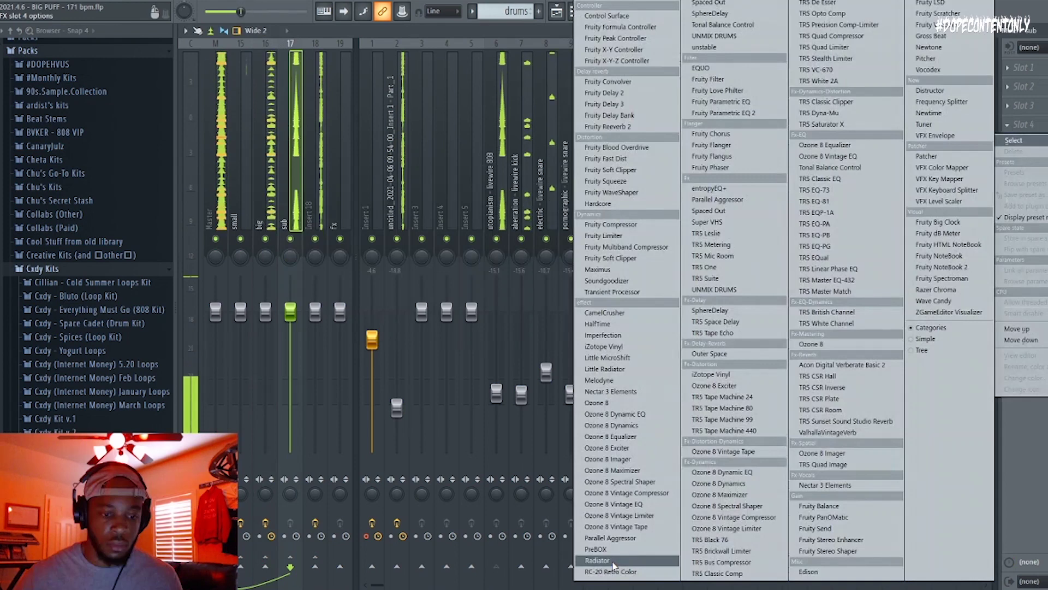
Load Radiator in slot 4 of the sub bus and step forward through its presets.
left_click(598, 560)
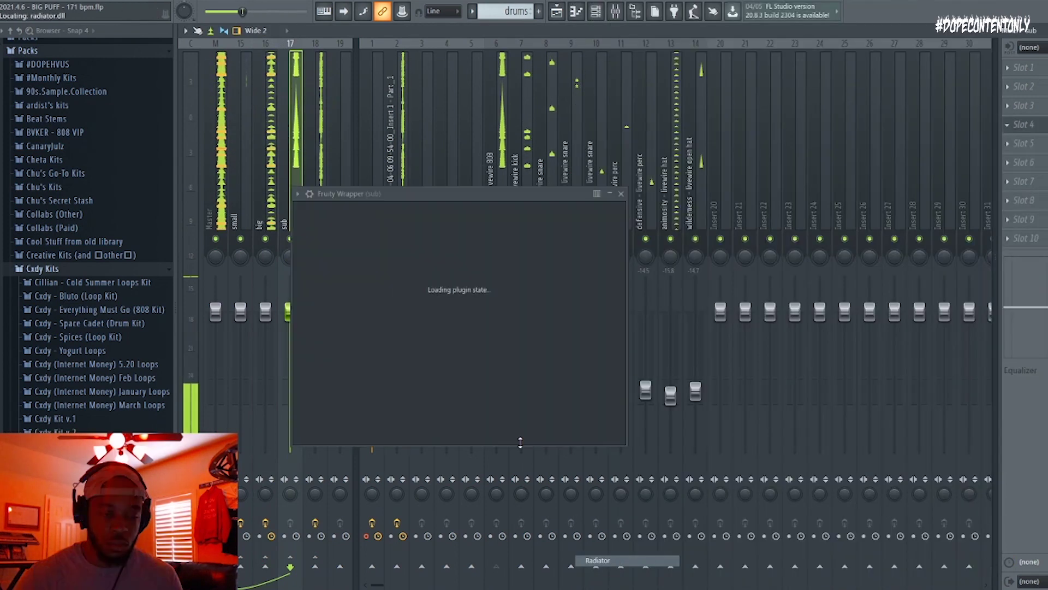
left_click(335, 213)
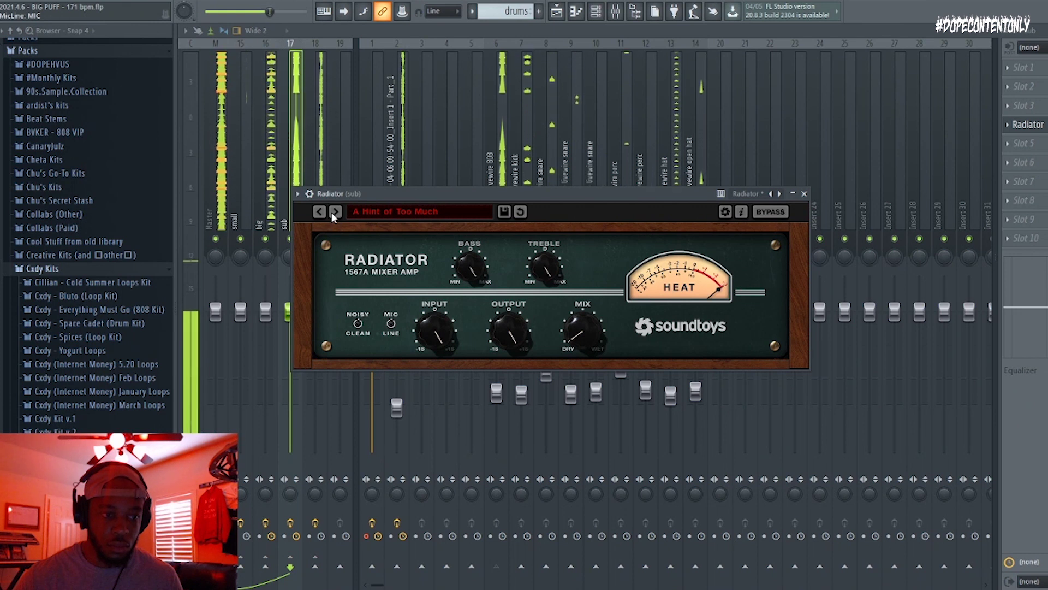
left_click(334, 213)
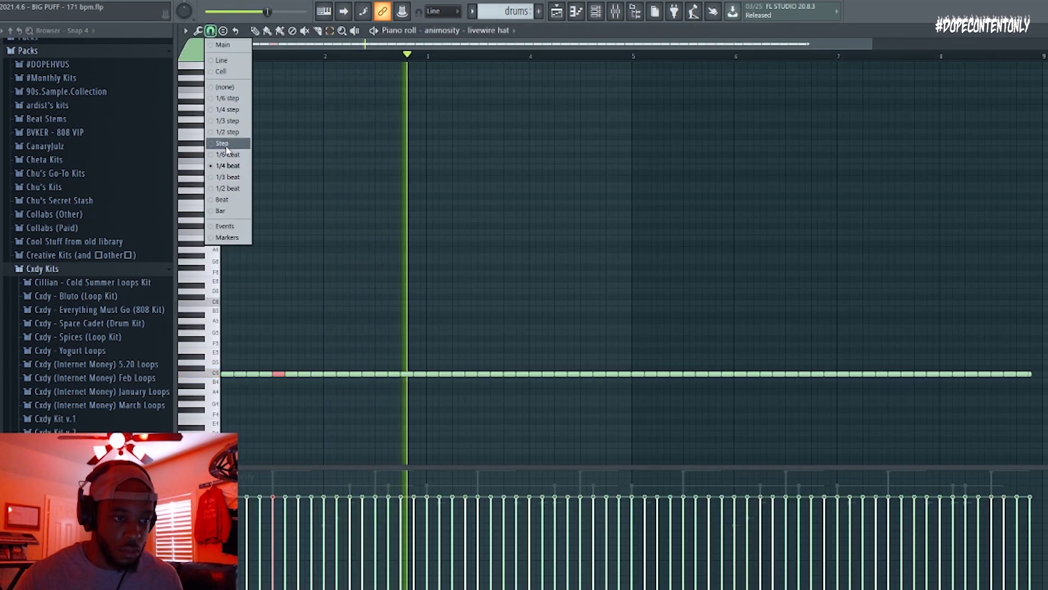
With snap at 1/6 beat, add hat rolls on beat 3 of bar 1 and beat 2 of bar 4, and repeat the pattern across bars 5 to 8.
left_click(229, 158)
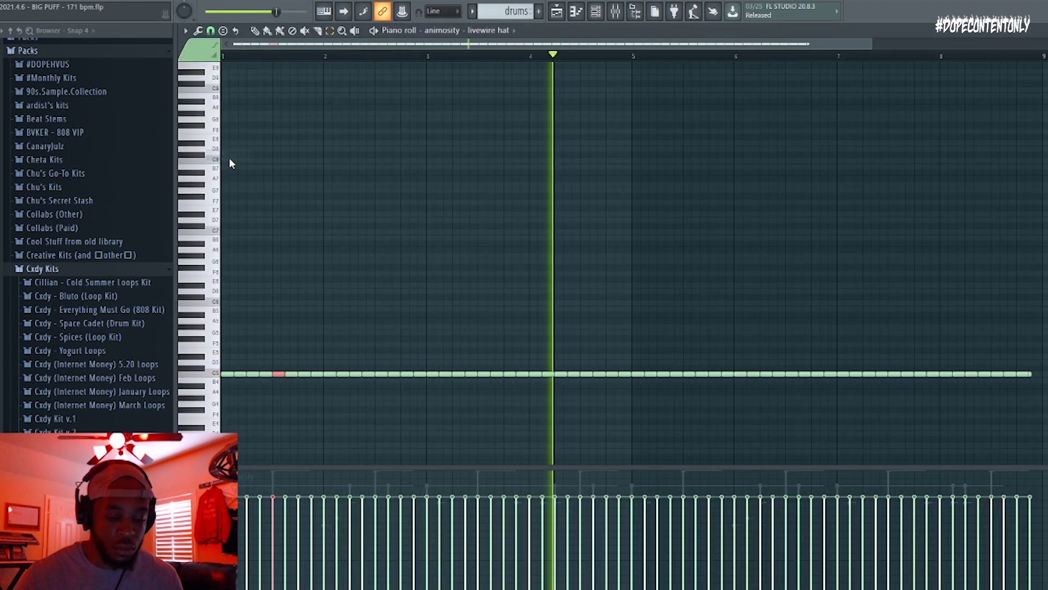
key("space")
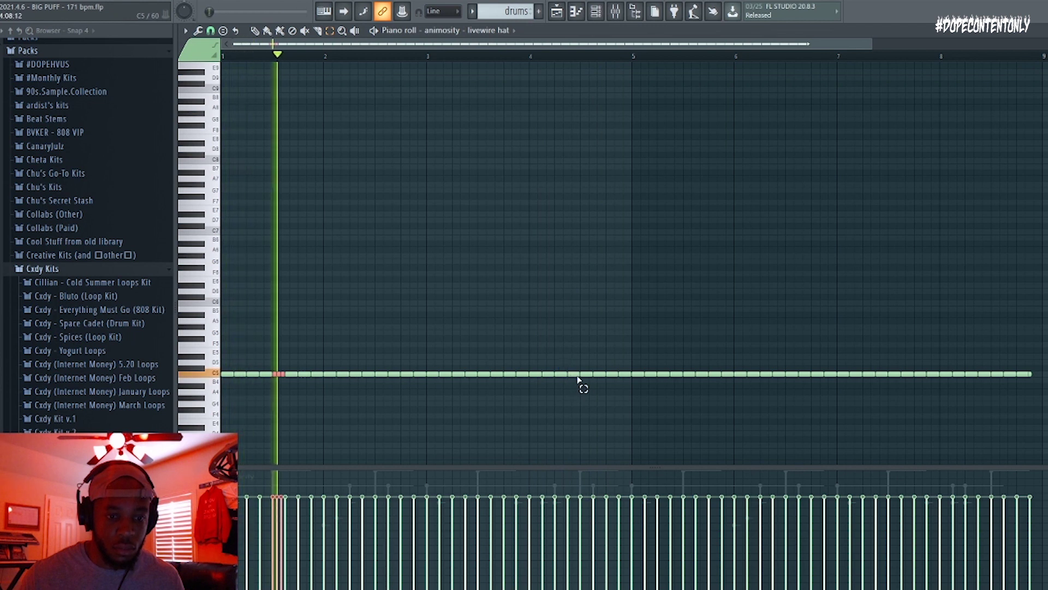
left_click(562, 374)
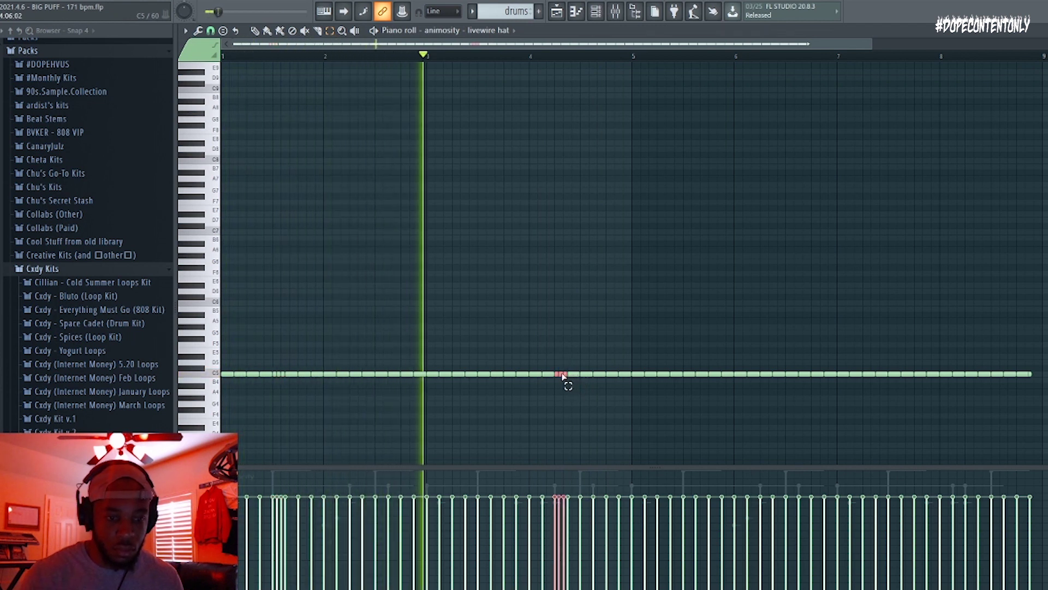
left_click_drag(1045, 392, 637, 339)
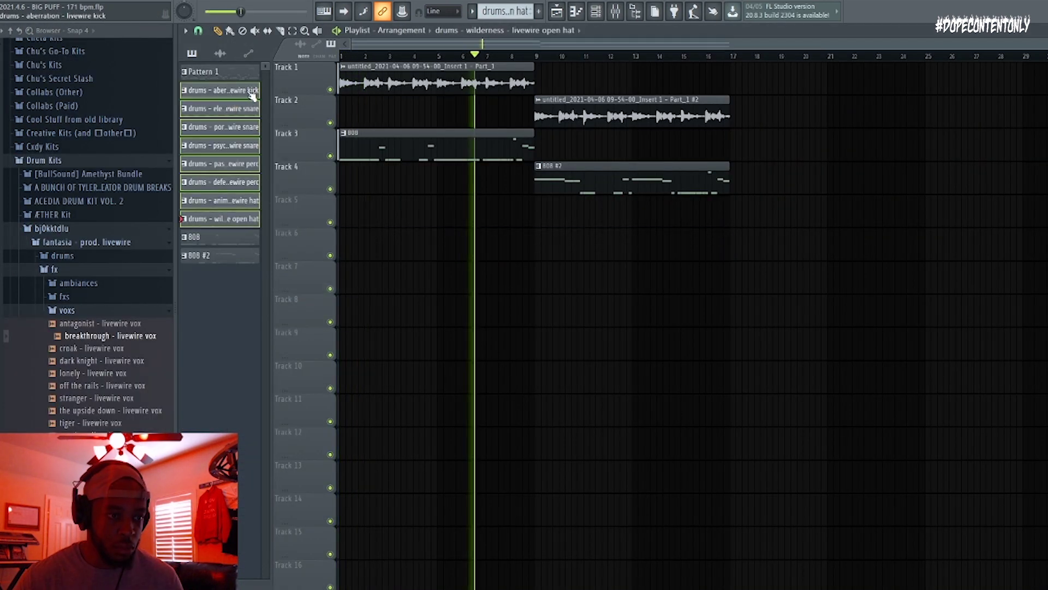
Place the separate drum patterns on tracks 5 to 12 and repeat the melody, 808 and drum clips through bar 48.
left_click_drag(250, 91, 372, 210)
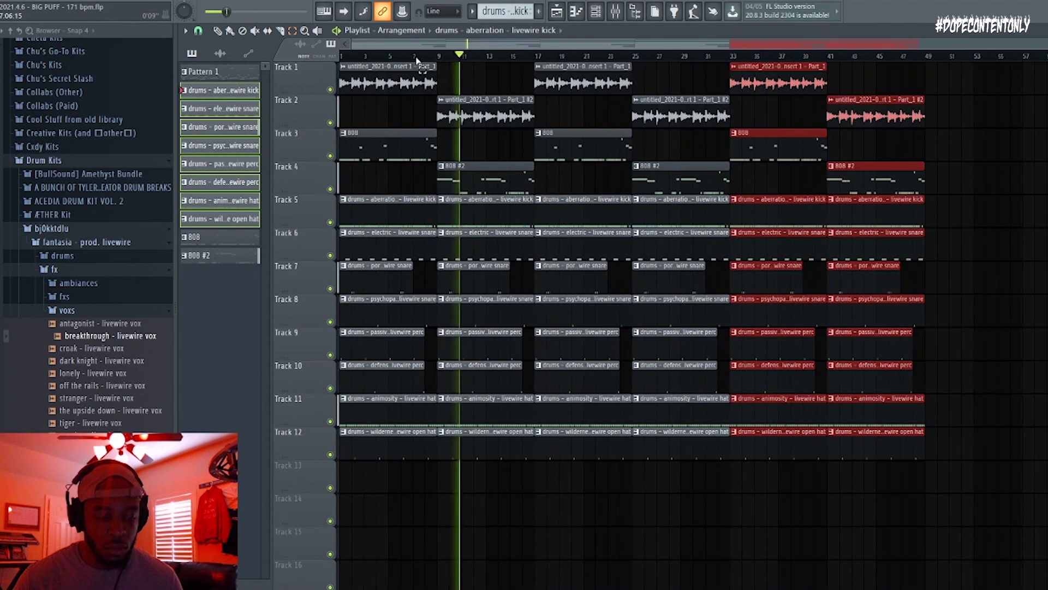
left_click(360, 56)
scroll(361, 57, "up", 3)
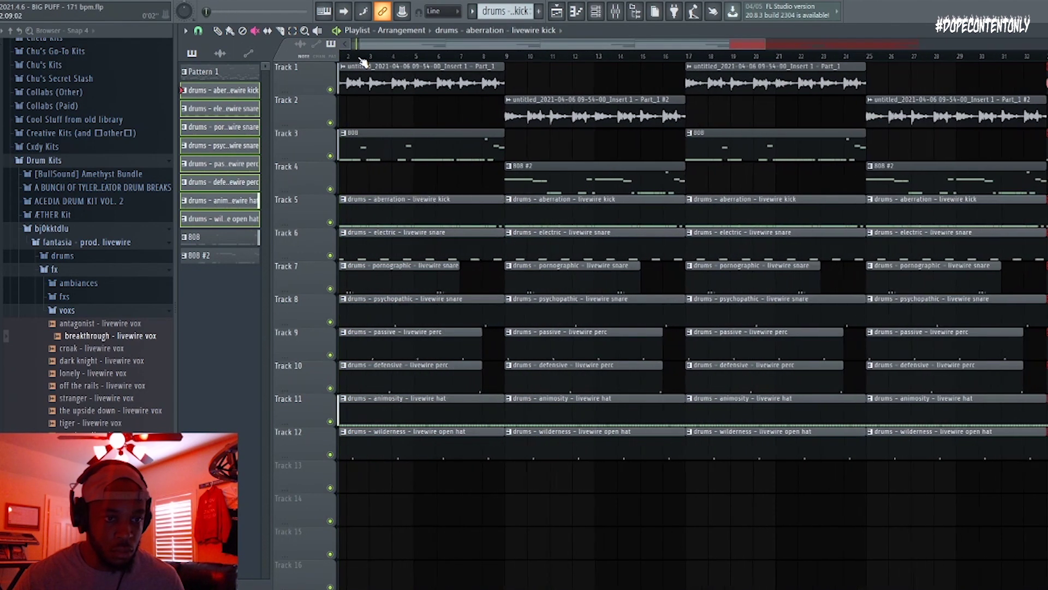
Clear all drums except the kick from bars 9 to 16, and make the bars 25 to 32 drums start at bar 29 without the 808 #2.
mouse_move(570, 434)
left_mouse_down()
mouse_move(590, 242)
mouse_move(587, 454)
left_mouse_up()
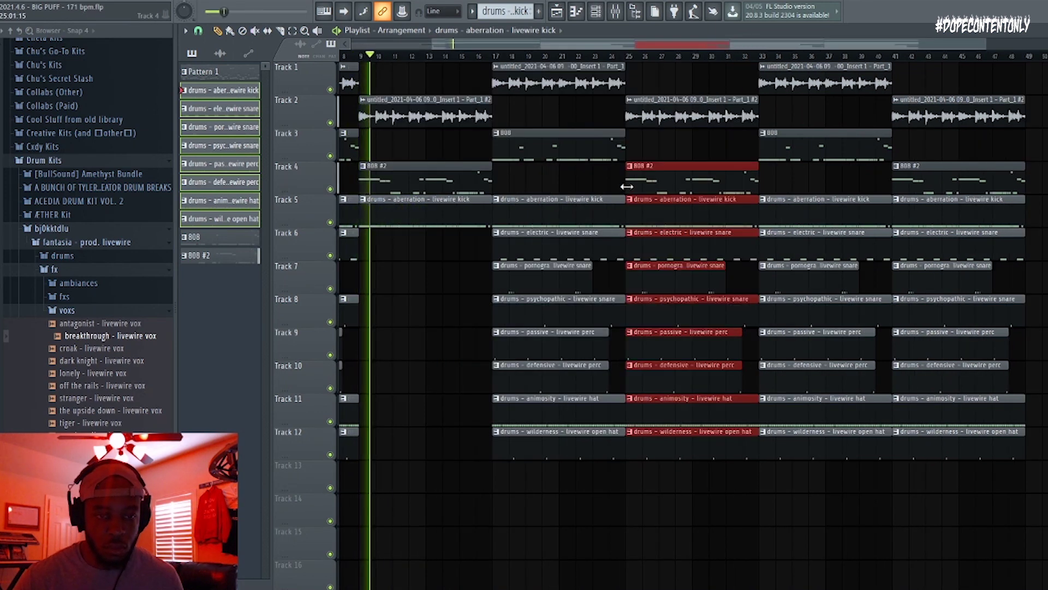
left_click_drag(627, 189, 689, 188)
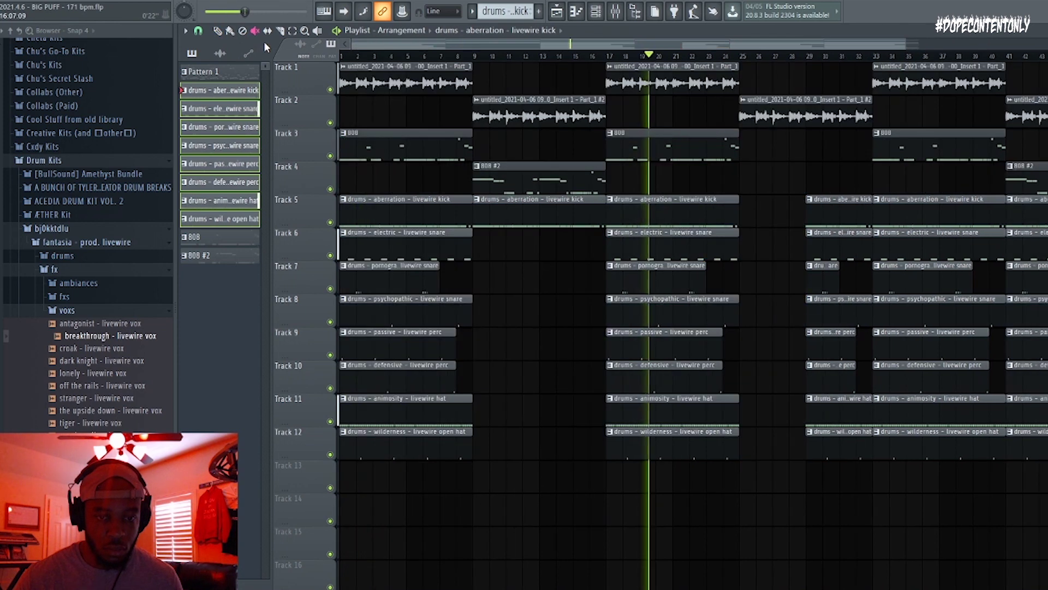
Remove the passive perc and pornographic snare clips from bars 1 to 8.
left_click(397, 351)
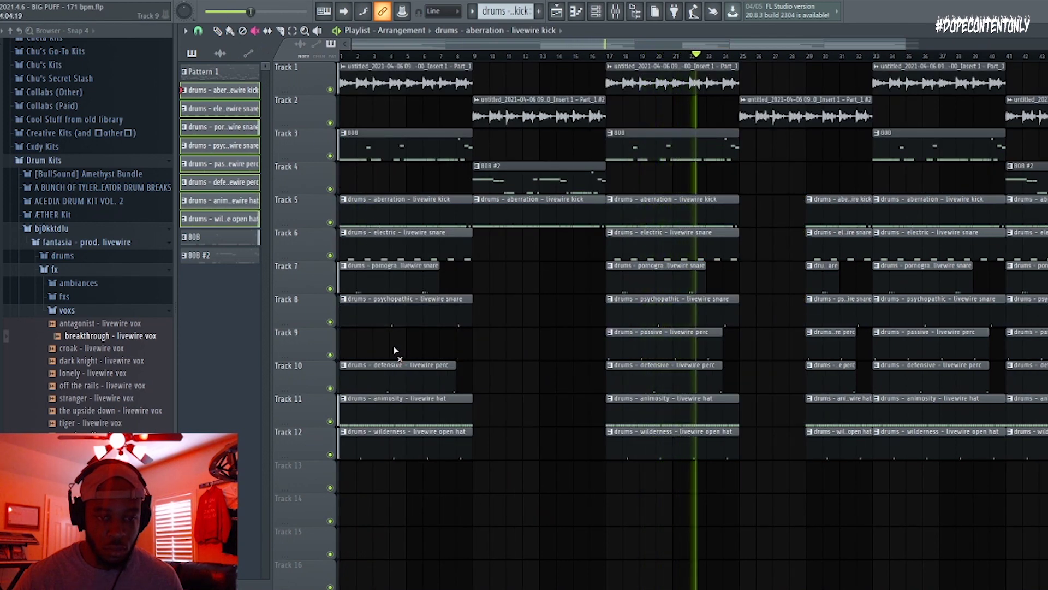
left_click(406, 287)
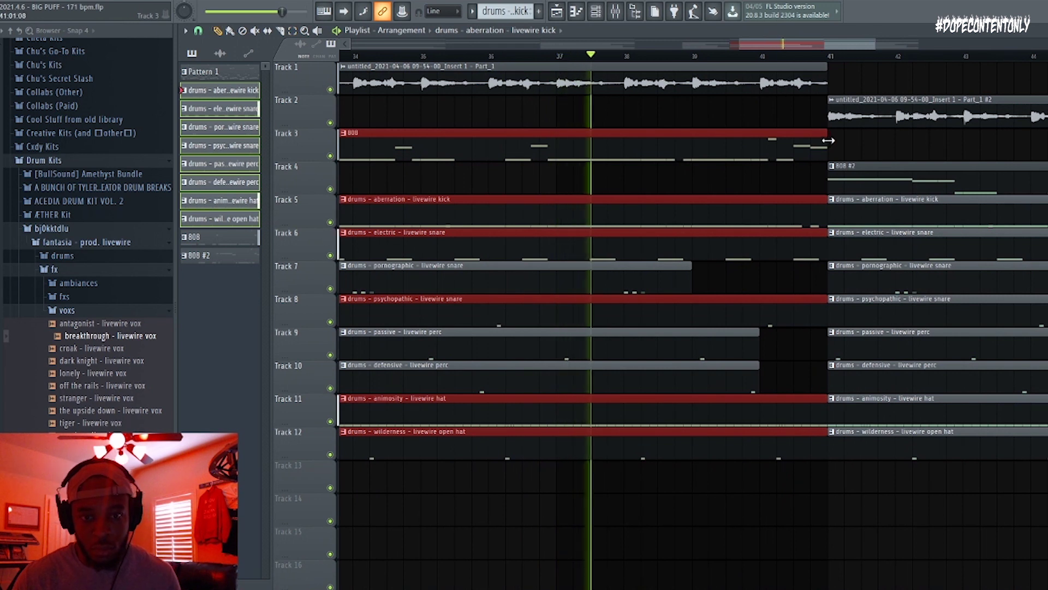
Trim the 808 and drum clips to end early in bar 40, and slice and mute the melody's tail before bar 41.
left_click_drag(829, 140, 776, 140)
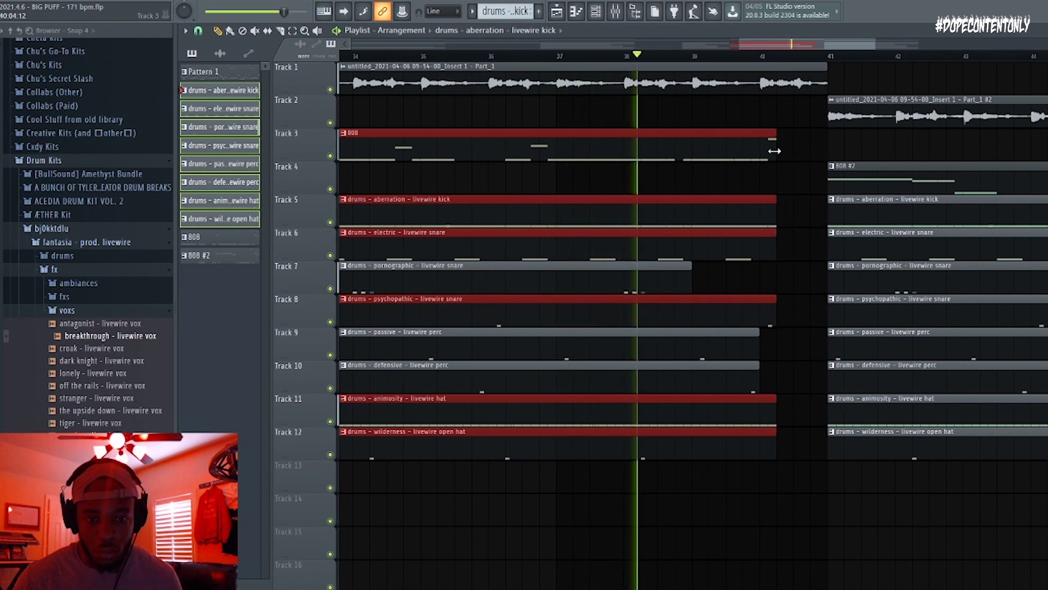
left_click_drag(783, 85, 784, 93)
key("t")
left_click(784, 90)
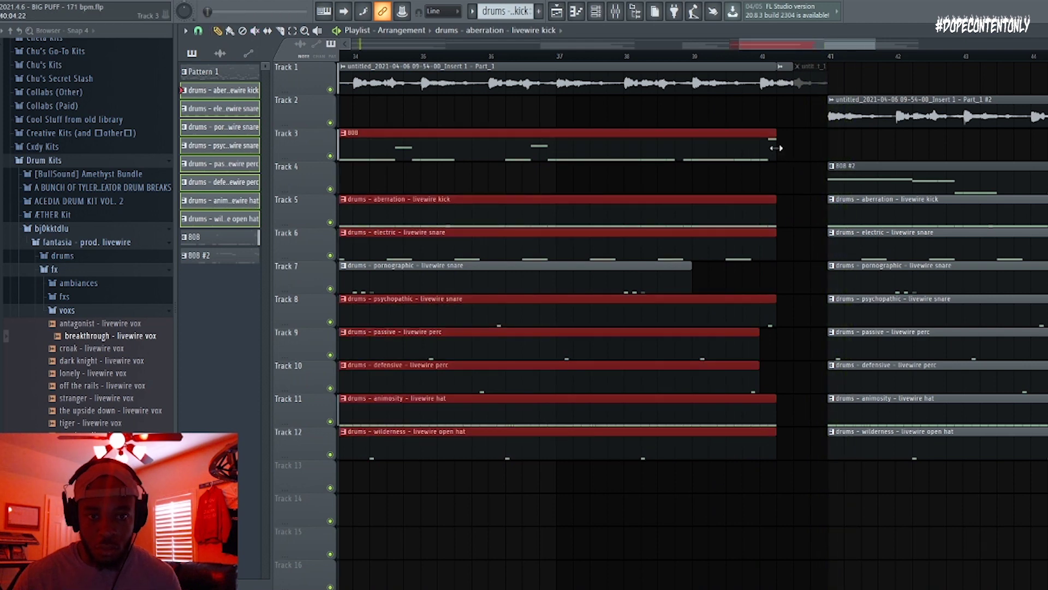
left_click_drag(777, 148, 786, 160)
key("ctrl+d")
Remove the passive perc and pornographic snare clips from bars 41 to 48.
scroll(778, 60, "down", 4)
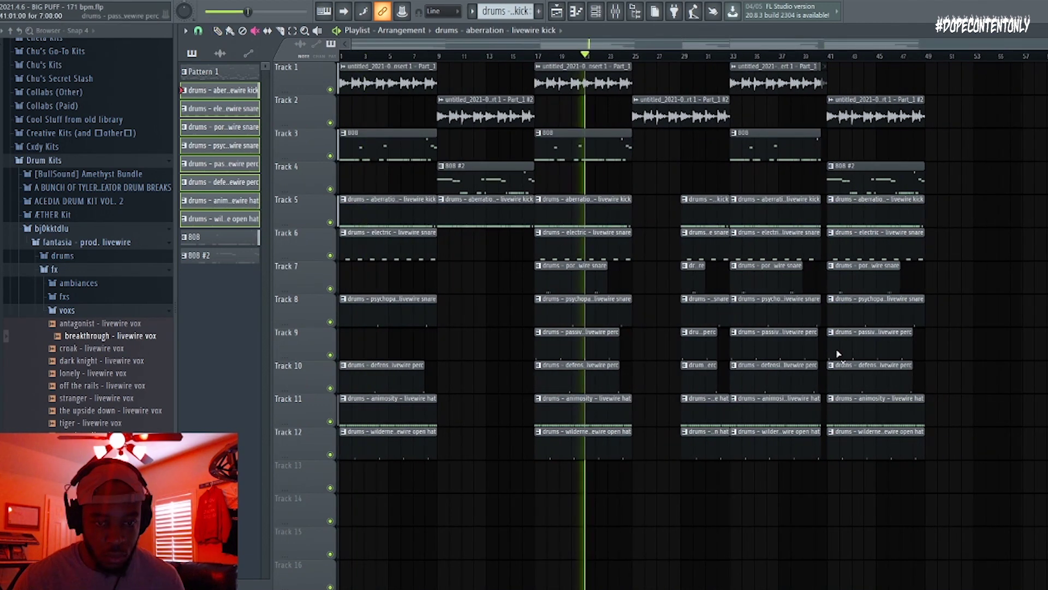
right_click(838, 354)
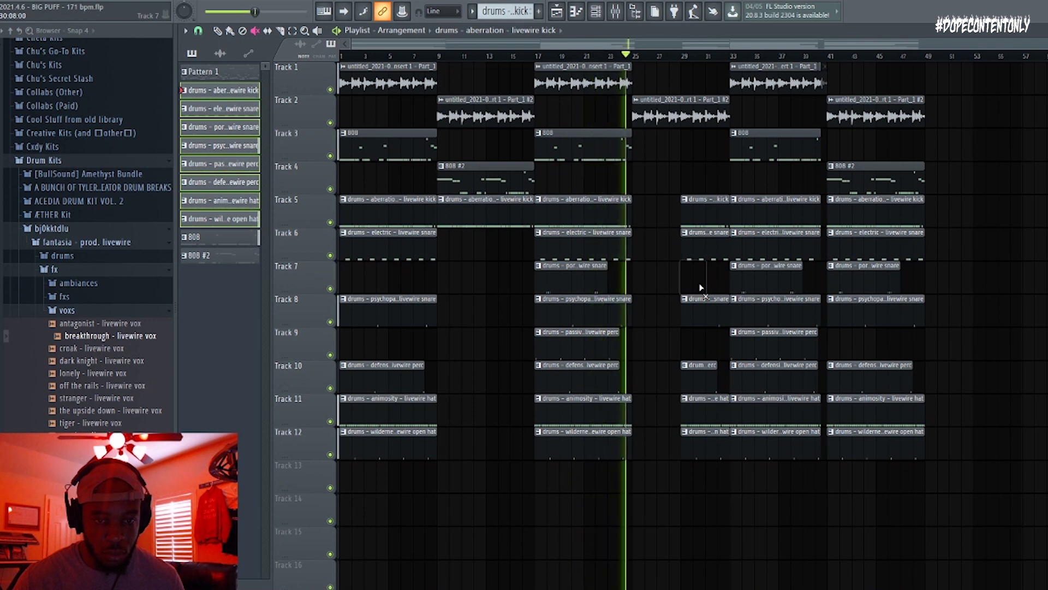
right_click(852, 289)
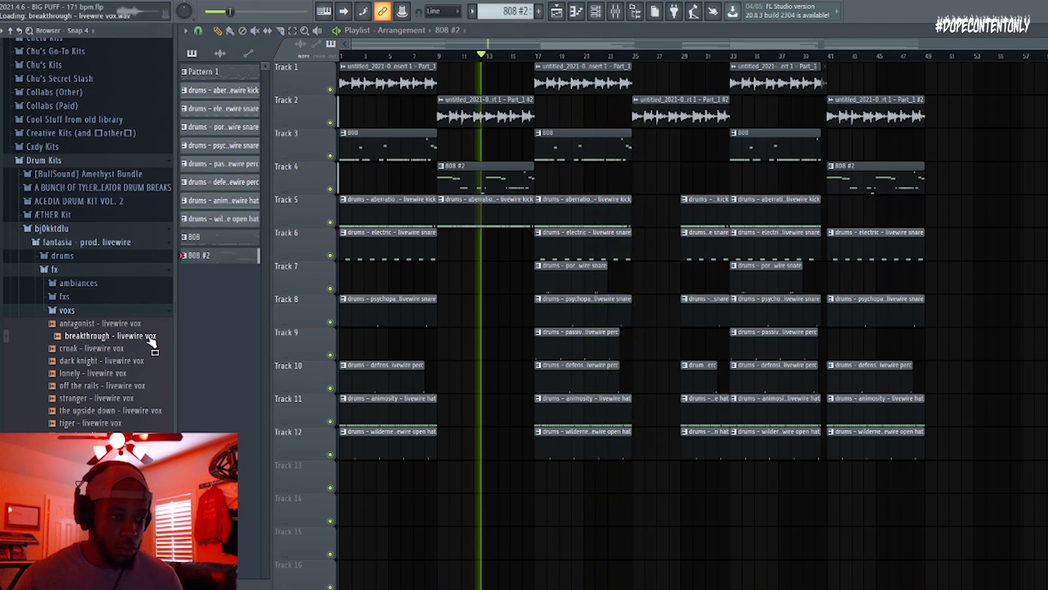
Place the breakthrough - livewire vox clip on track 13 midway through bar 8 and add ValhallaVintageVerb to its mixer track.
left_click_drag(151, 342, 437, 479)
scroll(430, 60, "up", 3)
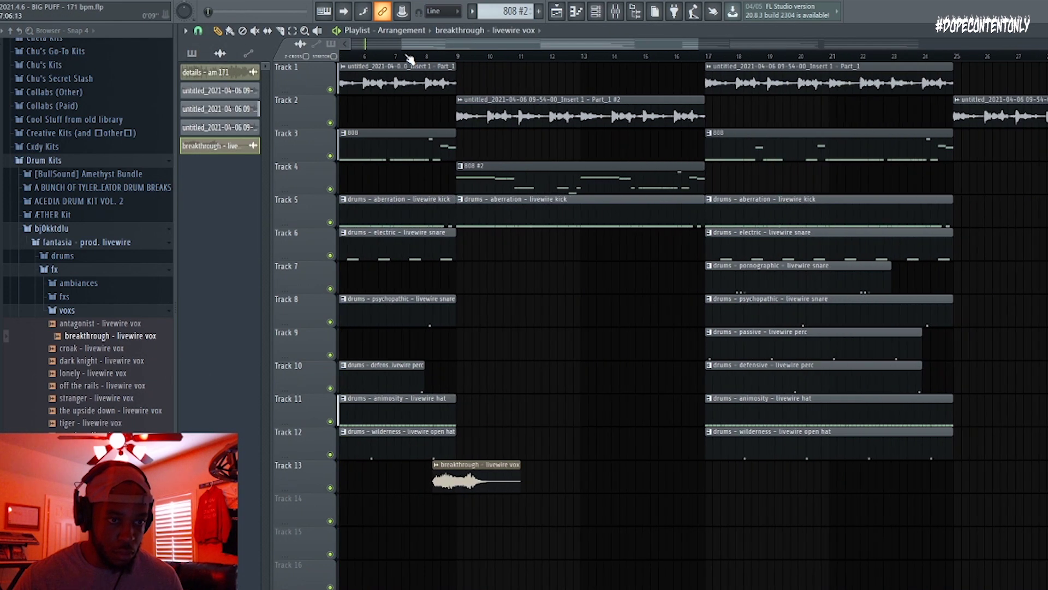
left_click(404, 57)
scroll(407, 58, "up", 3)
left_click_drag(511, 479, 523, 481)
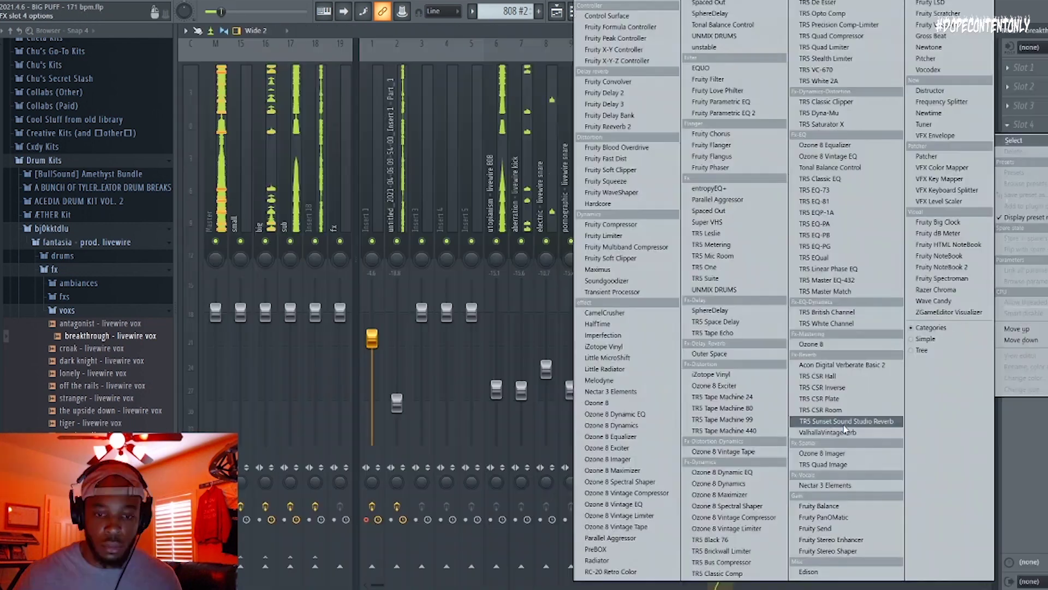
left_click(846, 424)
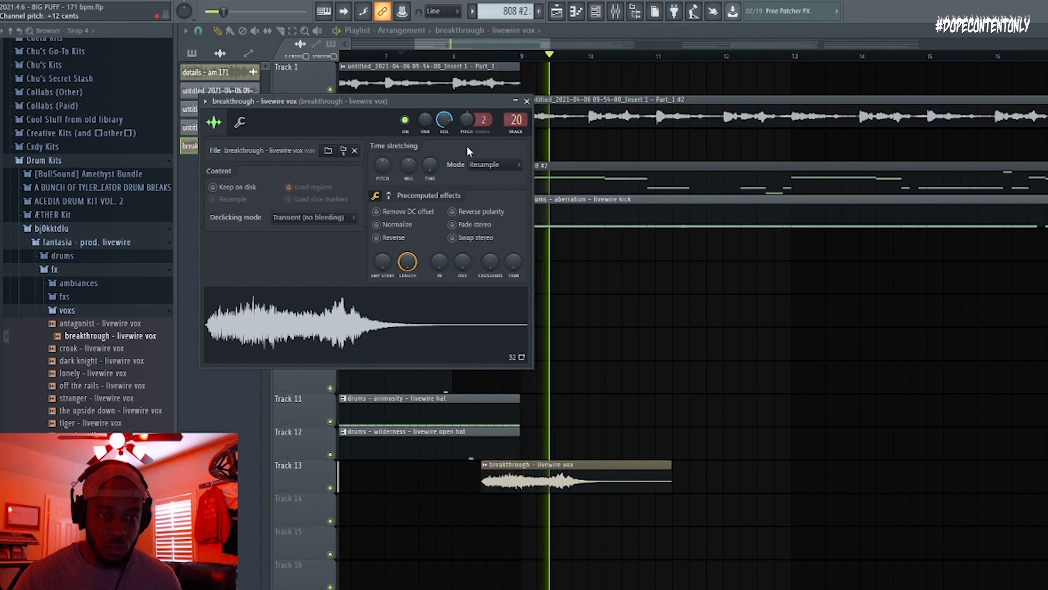
Place the lonely - livewire vox clip on track 14 at bar 13.
left_click_drag(97, 373, 795, 510)
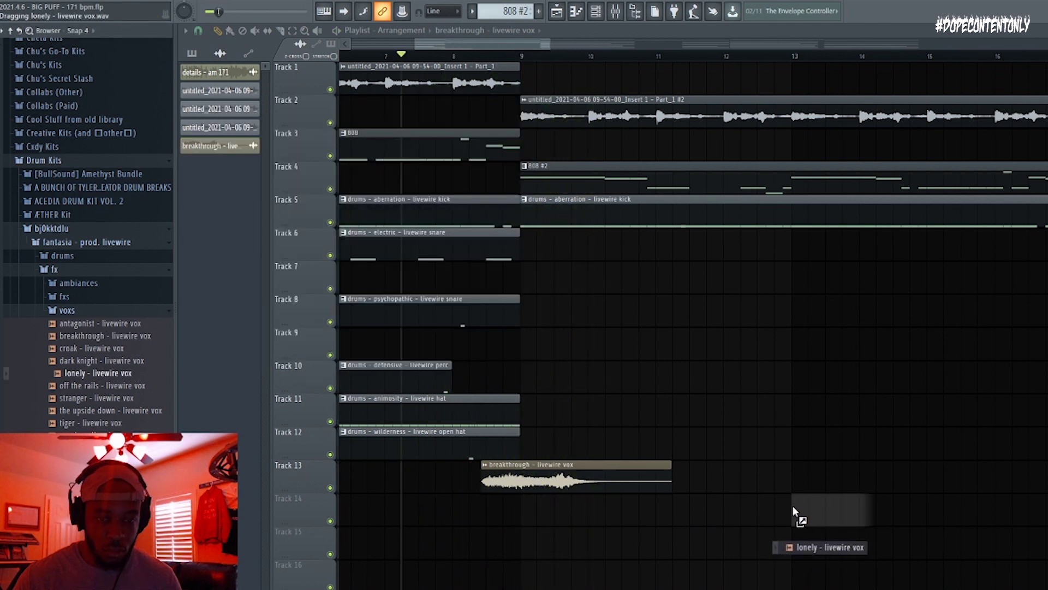
key("space")
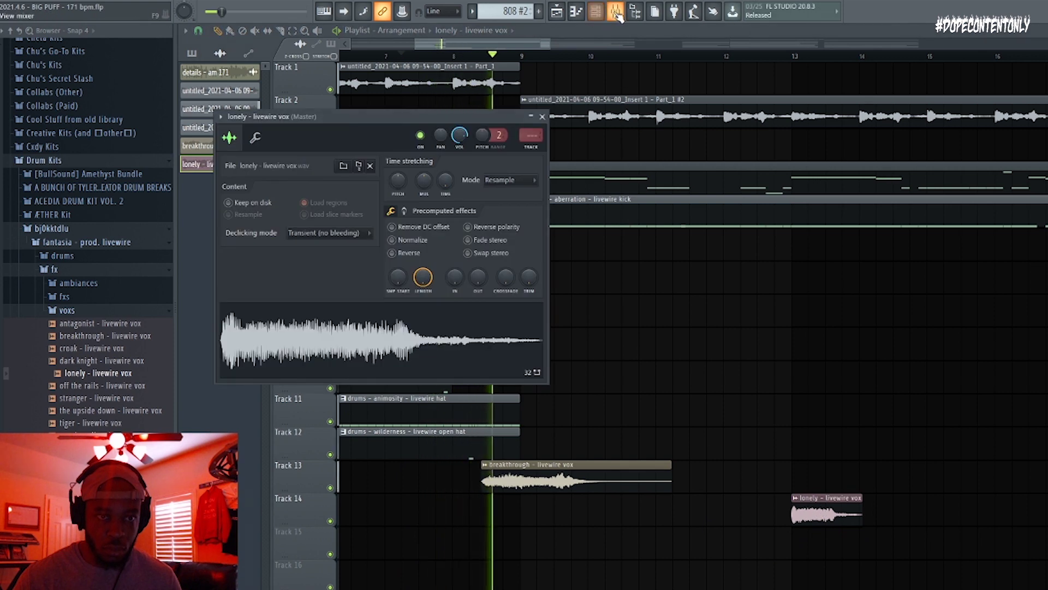
Route the lonely - livewire vox to mixer insert 21 and load ValhallaVintageVerb in its slot 9.
left_click(615, 11)
left_click(750, 219)
key("ctrl+l")
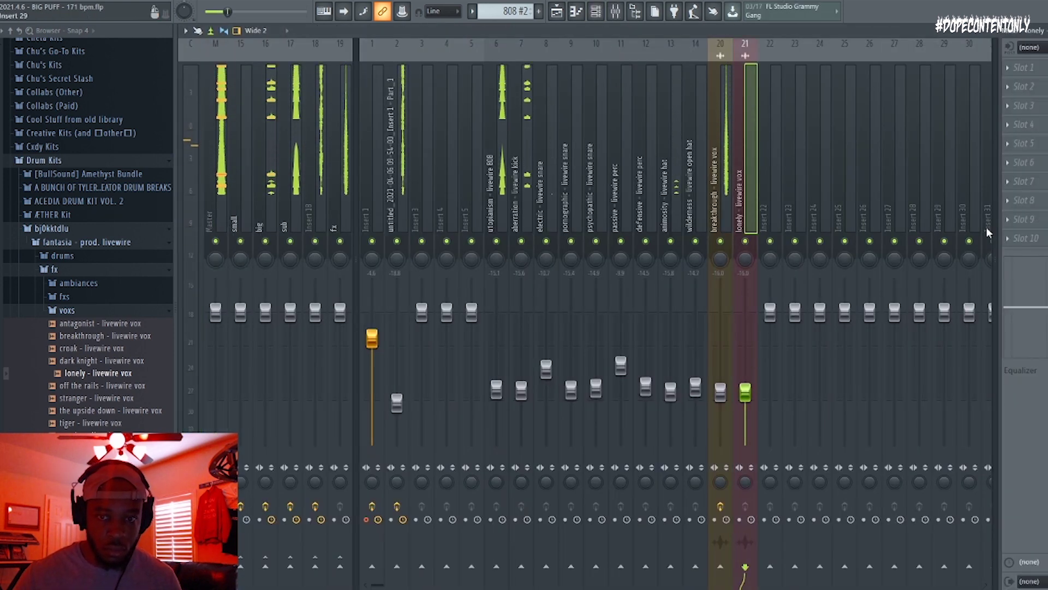
left_click(1023, 219)
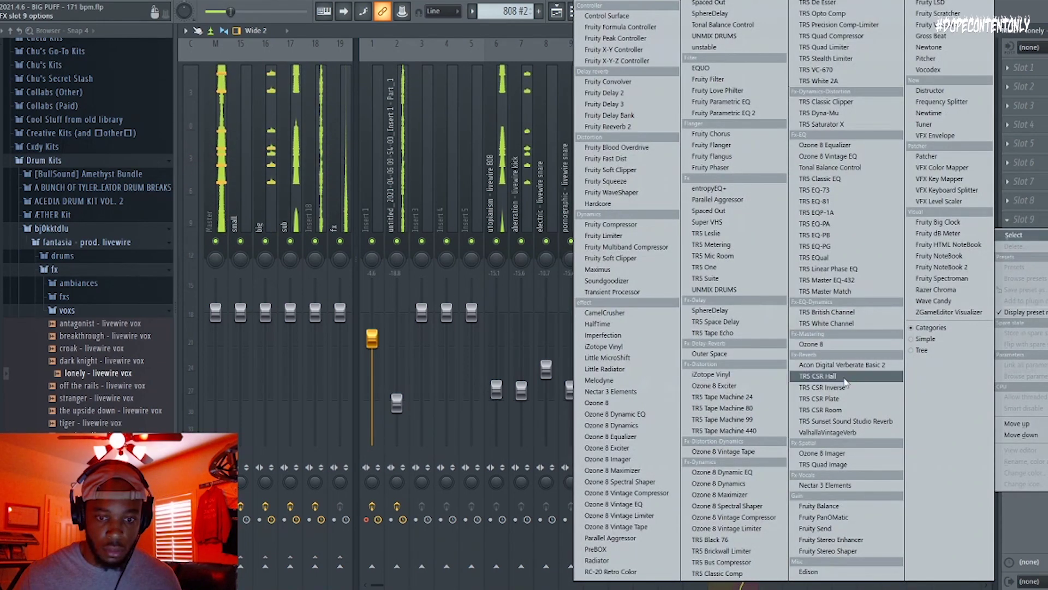
left_click(841, 430)
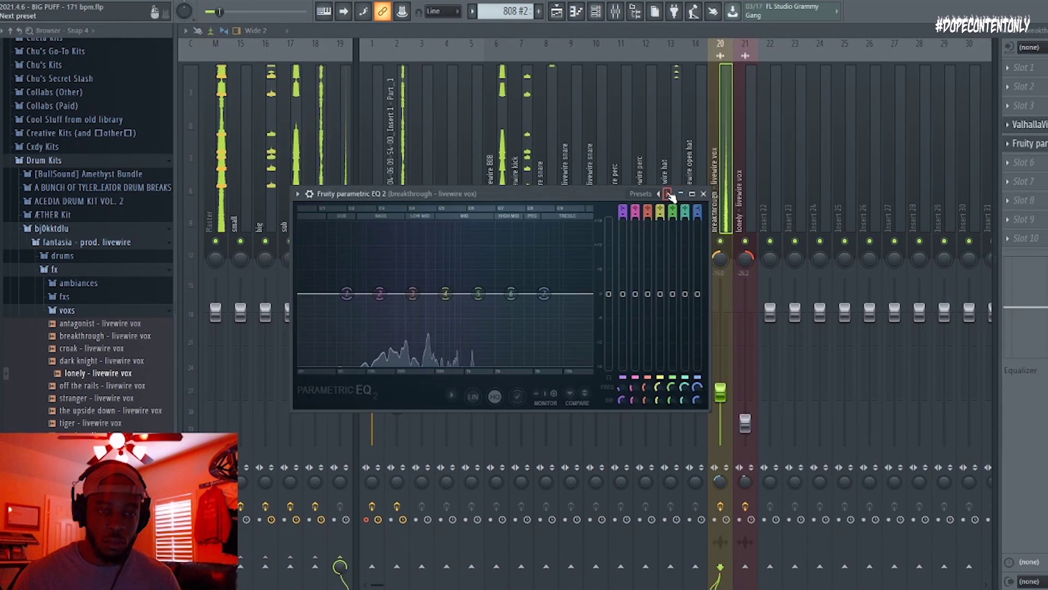
Apply the 150HZ TO 12K HZ CUT preset in the breakthrough vox's Parametric EQ 2, and move both its low-cut and high-cut points lower.
left_click(668, 194)
left_click_drag(384, 294, 366, 293)
left_click_drag(582, 296, 552, 295)
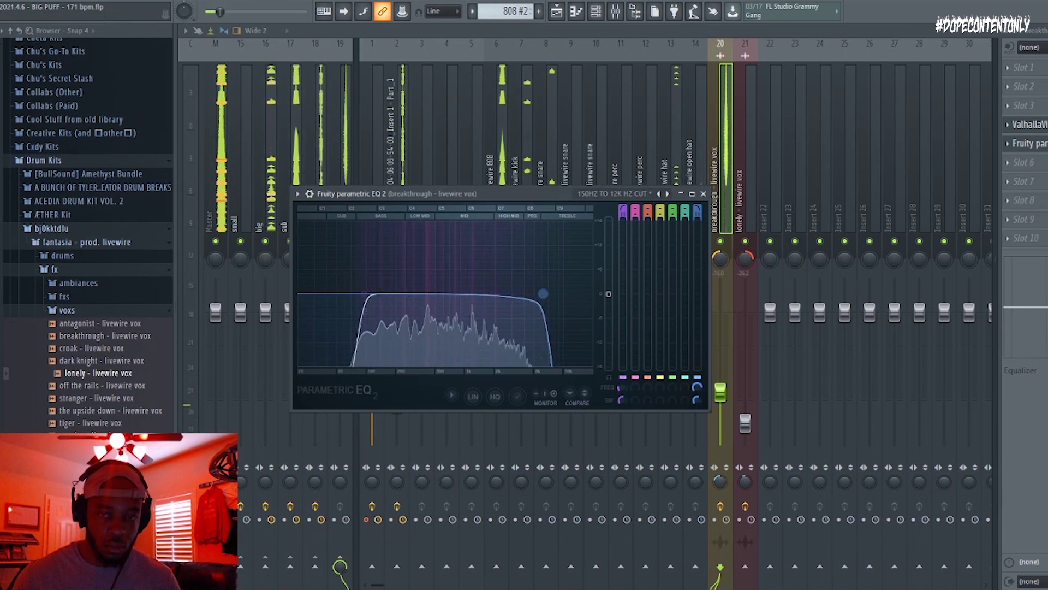
Adjust the low-pass band width in the breakthrough vox's Parametric EQ 2 and move its high-cut point slightly higher, leaving both vox EQs closed.
scroll(545, 294, "up", 2)
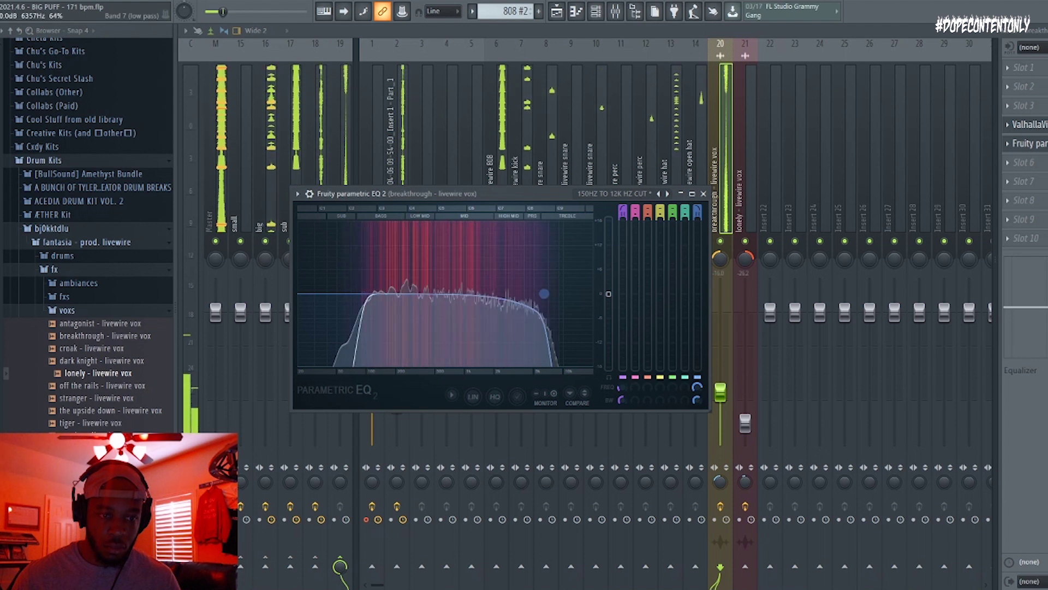
left_click_drag(544, 294, 557, 294)
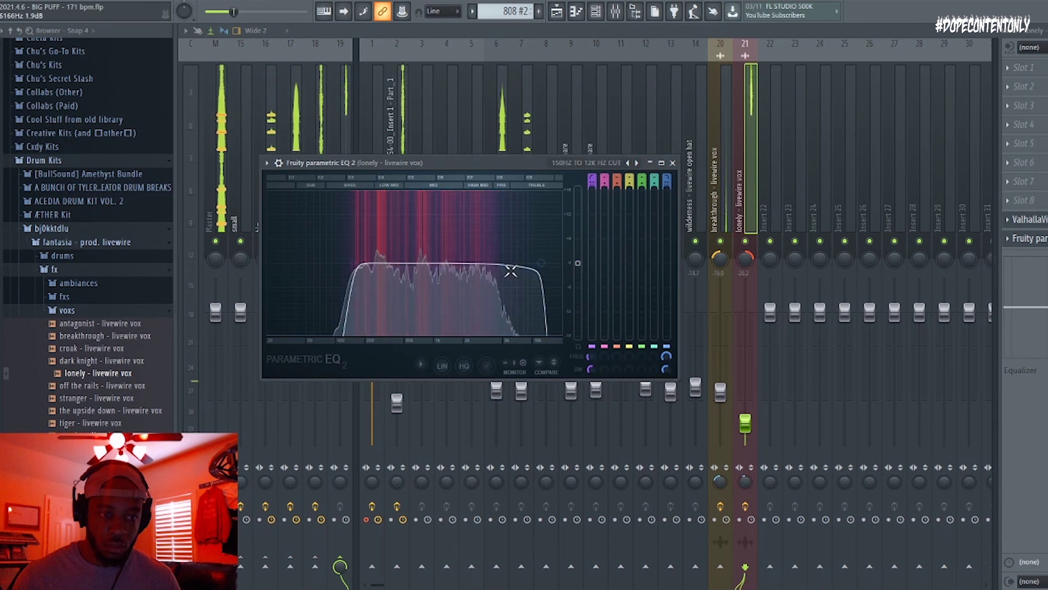
left_click(672, 162)
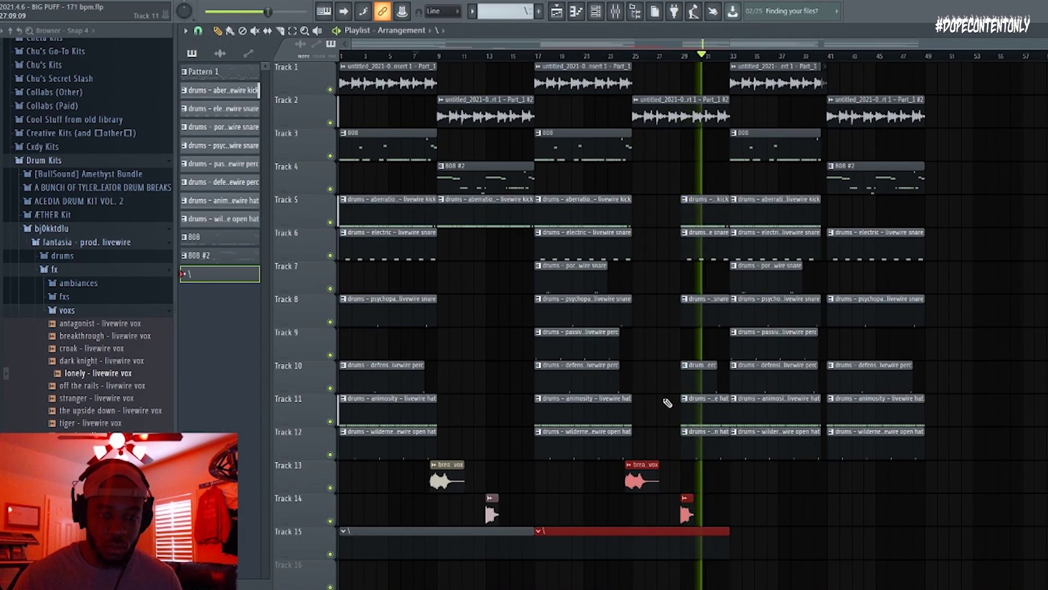
Duplicate the selected vox clips on tracks 13 and 14 and the track 15 clip into the section starting at bar 33.
key("ctrl+b")
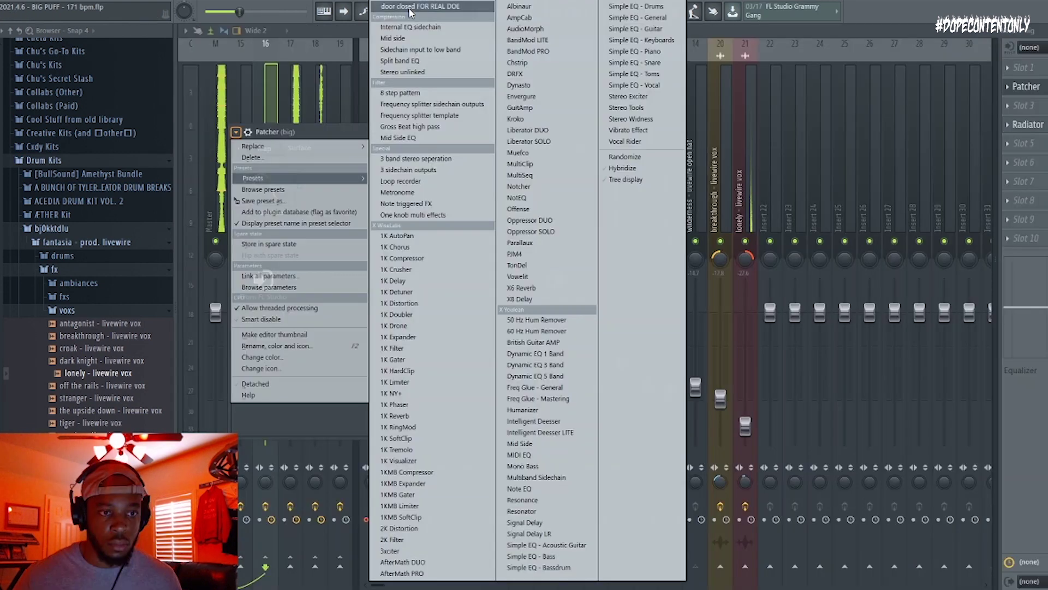
Load the door closed FOR REAL DOE preset in the big bus's Patcher, and automate its mix level with a curve falling until bar 9.
left_click(410, 8)
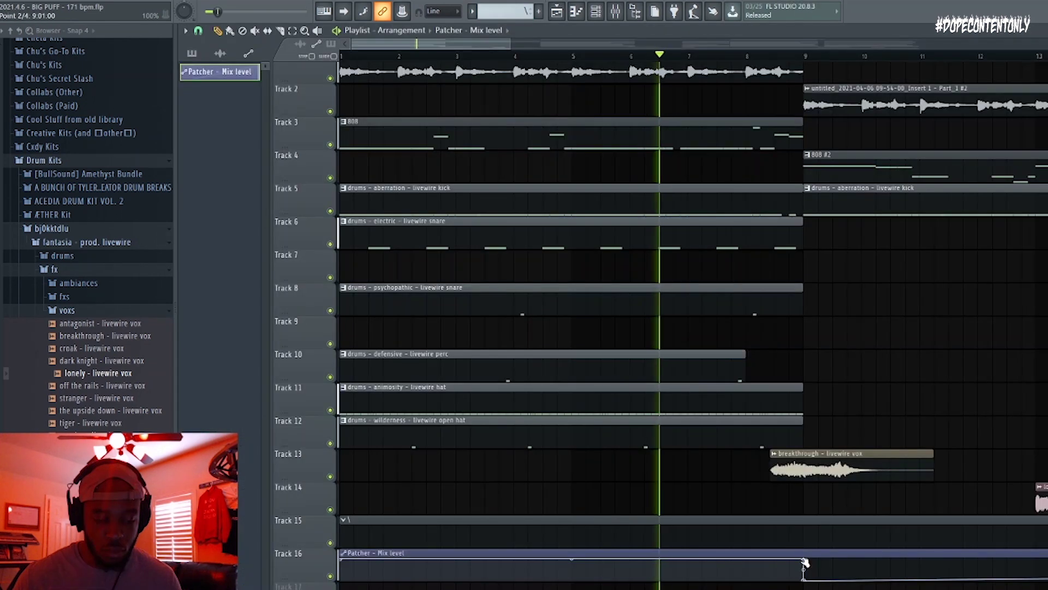
right_click(804, 561)
left_click(842, 380)
left_click_drag(572, 569, 572, 559)
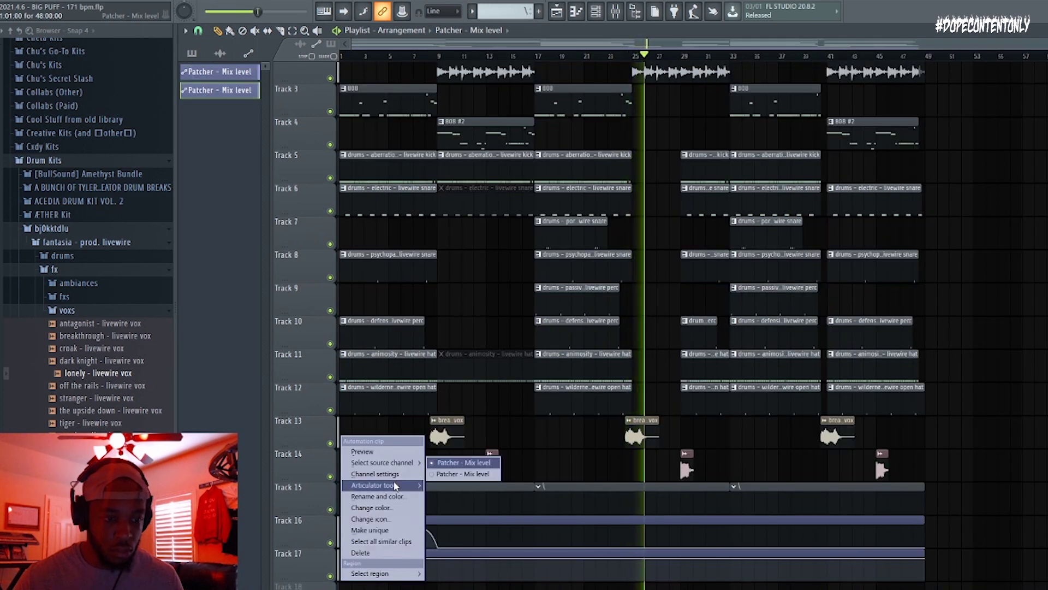
Copy the track 16 Patcher mix level automation curve and paste it into the track 17 automation clip.
mouse_move(398, 486)
left_click(484, 446)
right_click(366, 568)
mouse_move(391, 486)
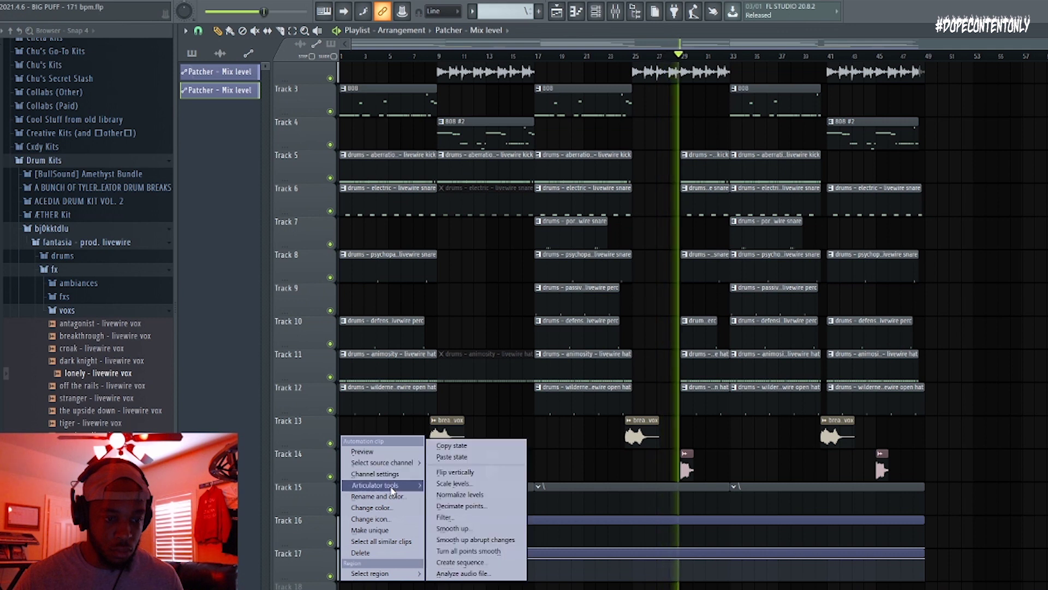
key("Escape")
key("space")
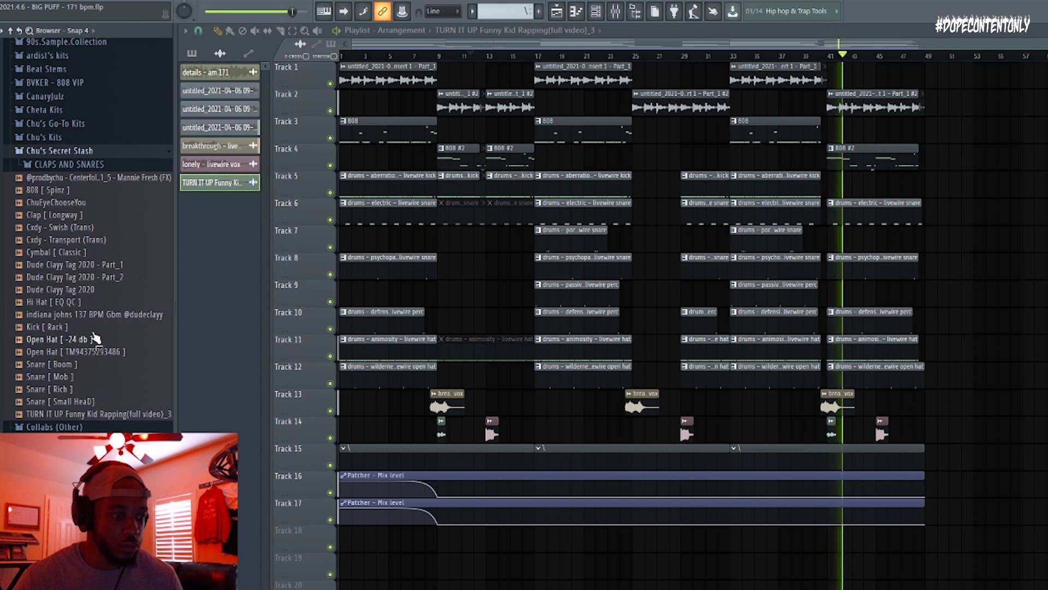
Place Cxdy - Swish (Trans) on track 18 and Cxdy - Transport (Trans) on track 19, aligning their peaks with bar 17.
left_click_drag(82, 227, 525, 494)
scroll(529, 109, "up", 8, "ctrl")
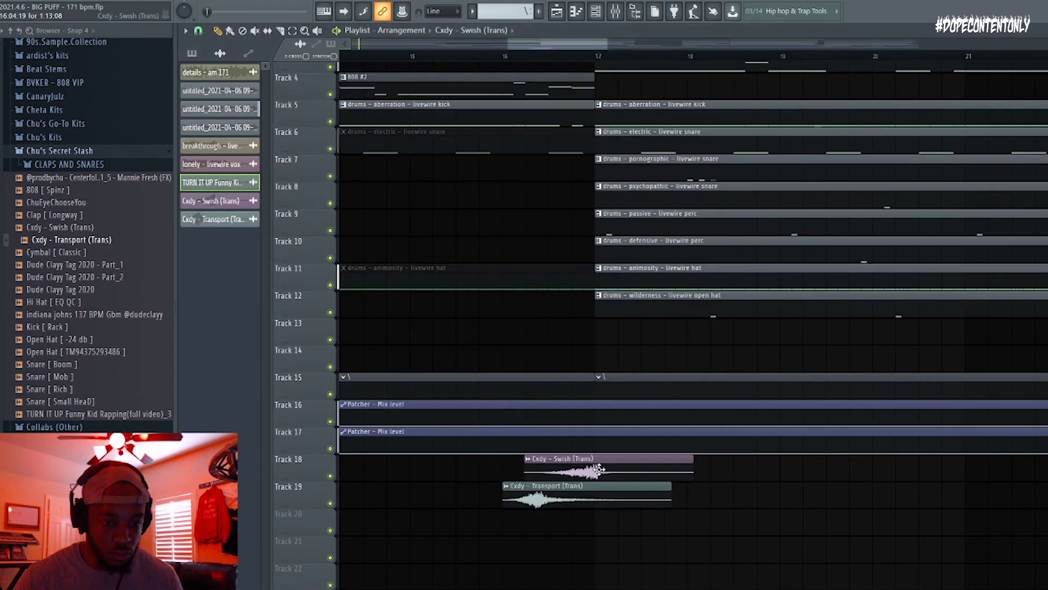
left_click_drag(540, 501, 591, 503)
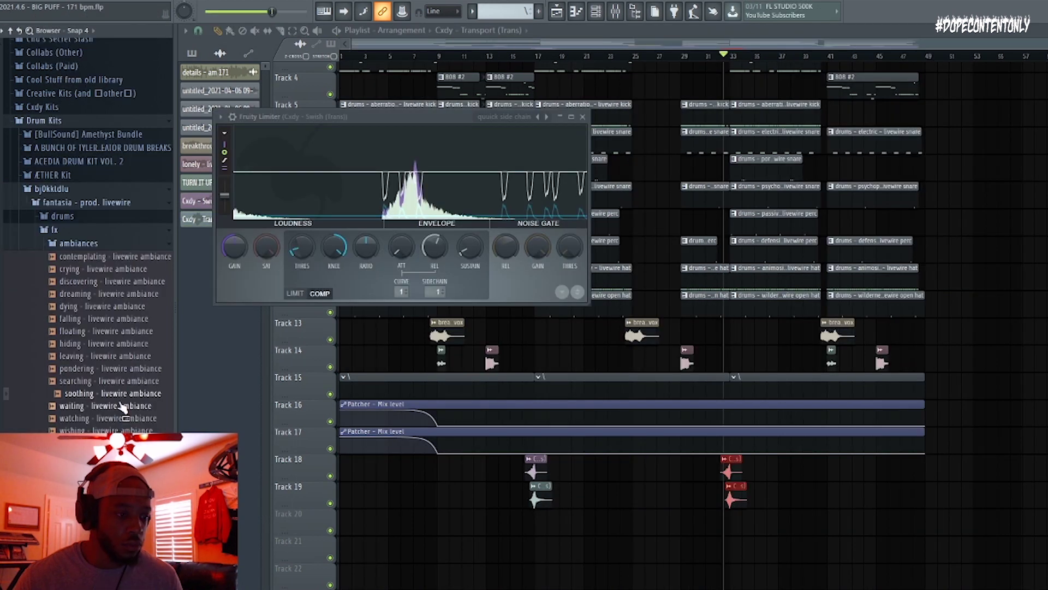
Audition the livewire ambiances and place the soothing - livewire ambiance clip on track 20 from bar 1.
key("space")
left_click(122, 398)
left_click_drag(130, 405, 306, 487)
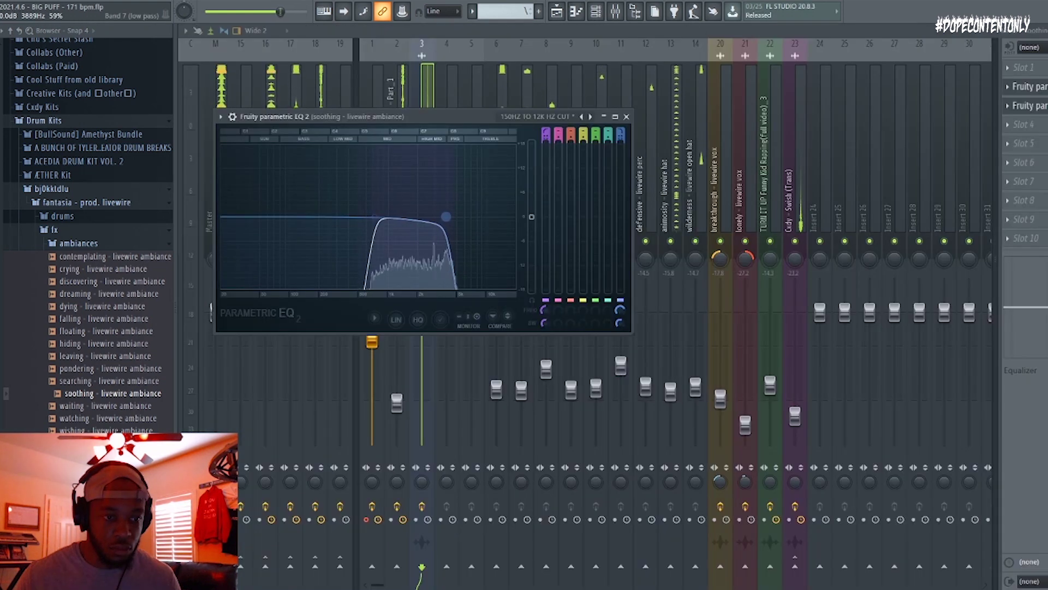
Adjust the cut points in the soothing ambiance's Parametric EQ 2 and lower its mixer volume on insert 3.
left_click_drag(446, 217, 453, 216)
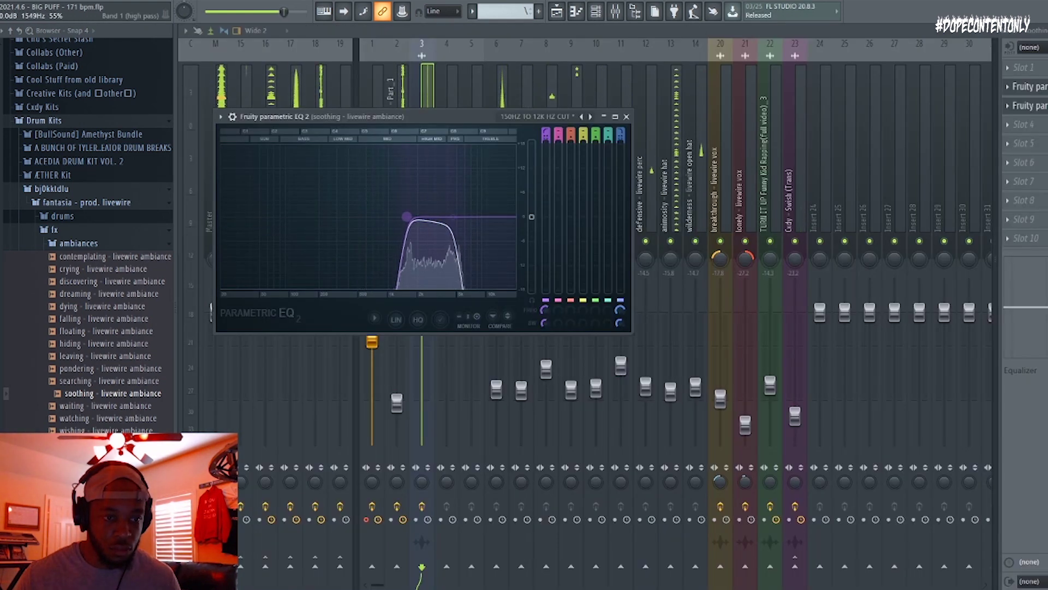
key("Escape")
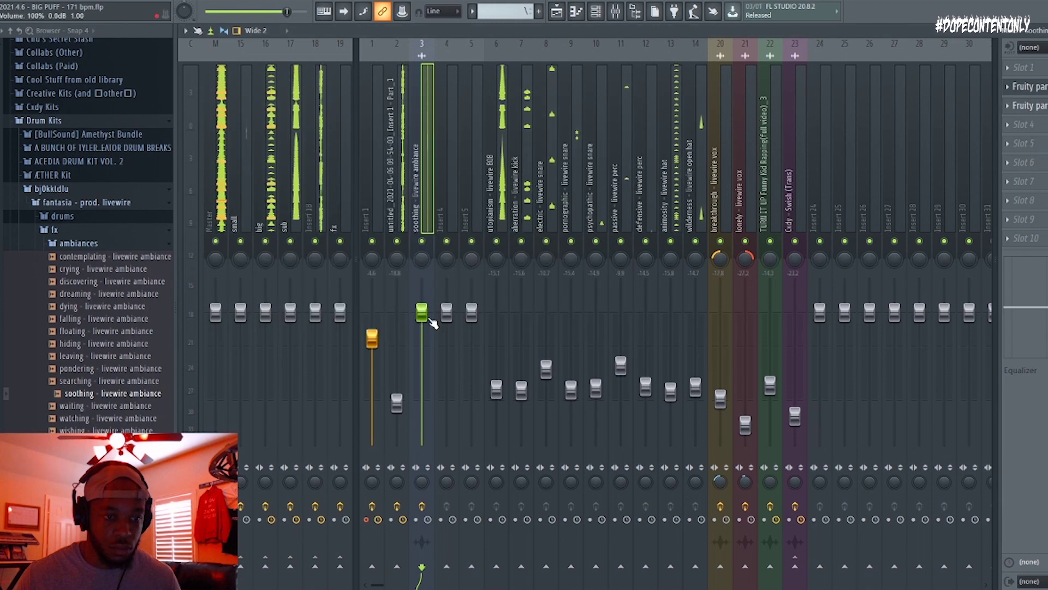
left_click_drag(431, 323, 432, 351)
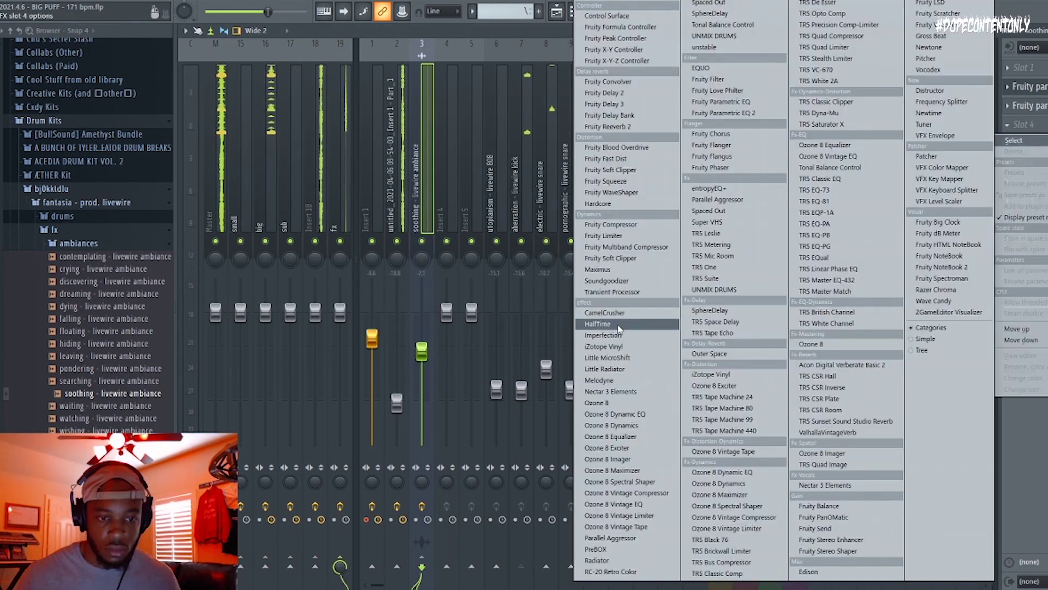
Load Fruity Limiter in slot 4 of the soothing ambiance with the quuick side chain preset, and lower the track volume to -9.7 dB.
left_click(604, 236)
left_click(236, 132)
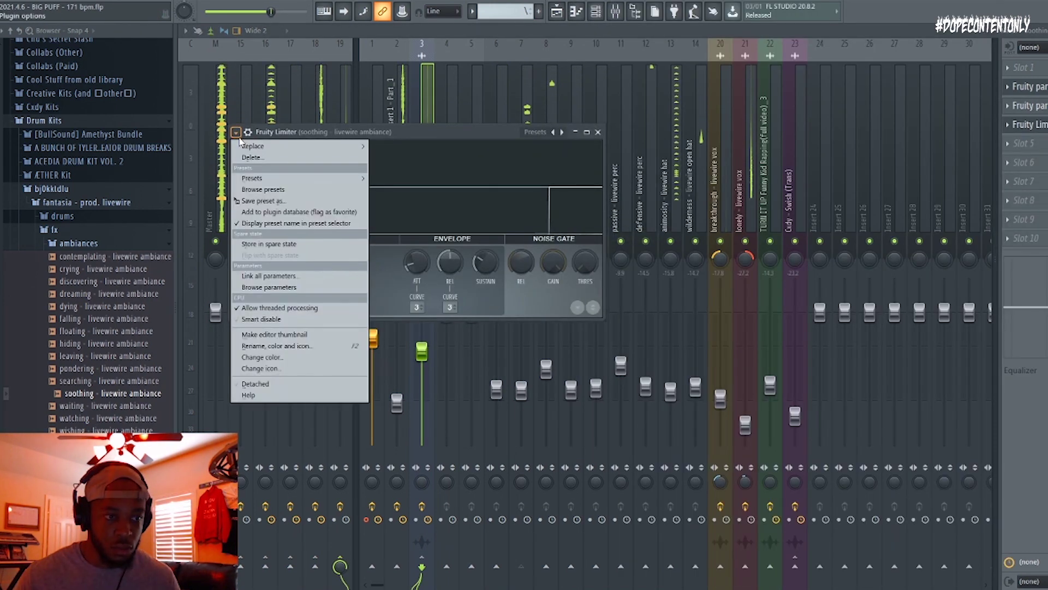
mouse_move(290, 178)
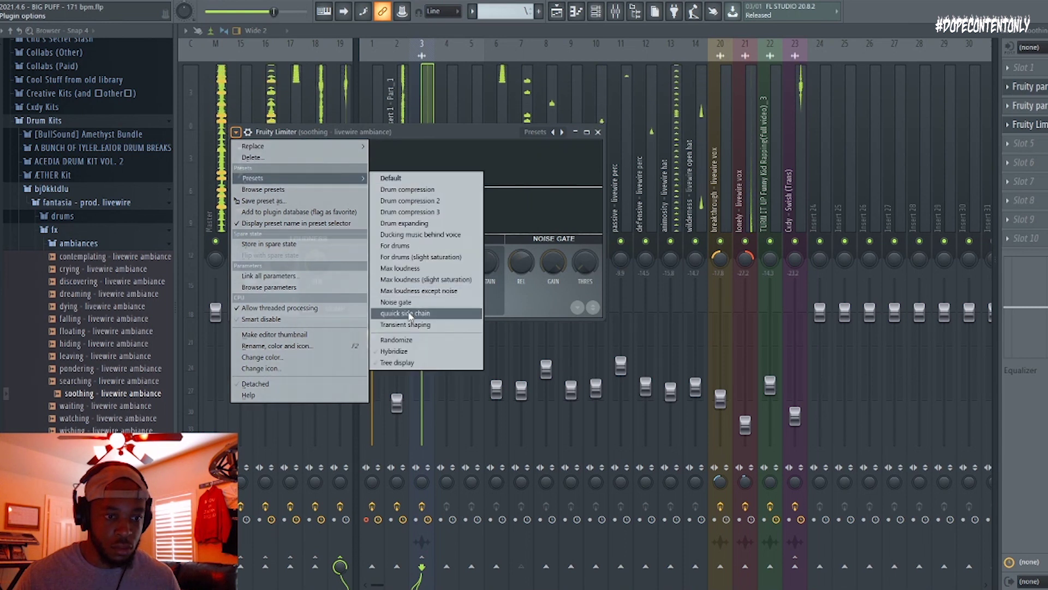
left_click(406, 313)
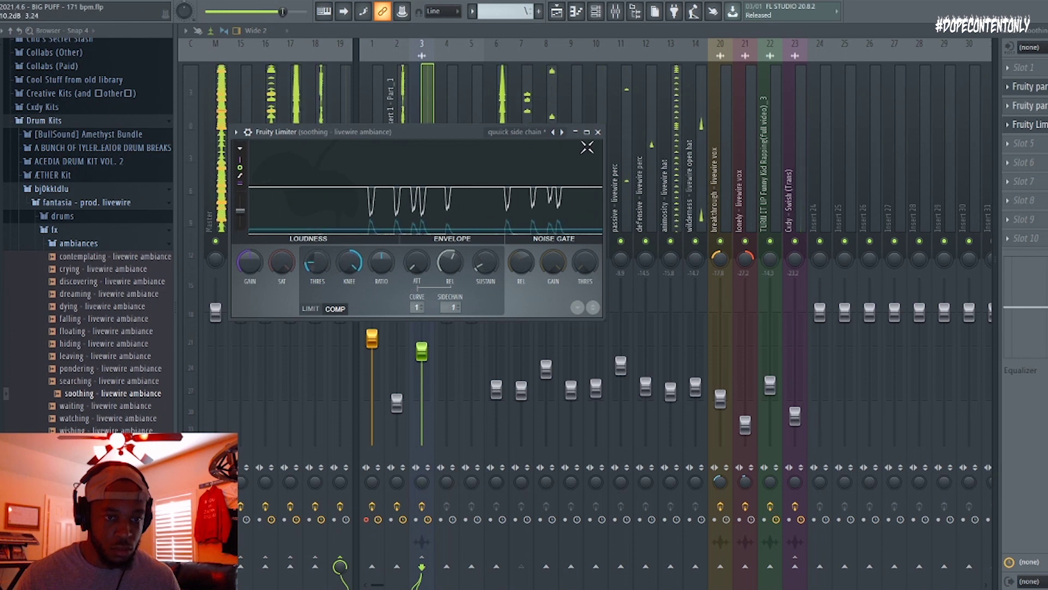
left_click(598, 132)
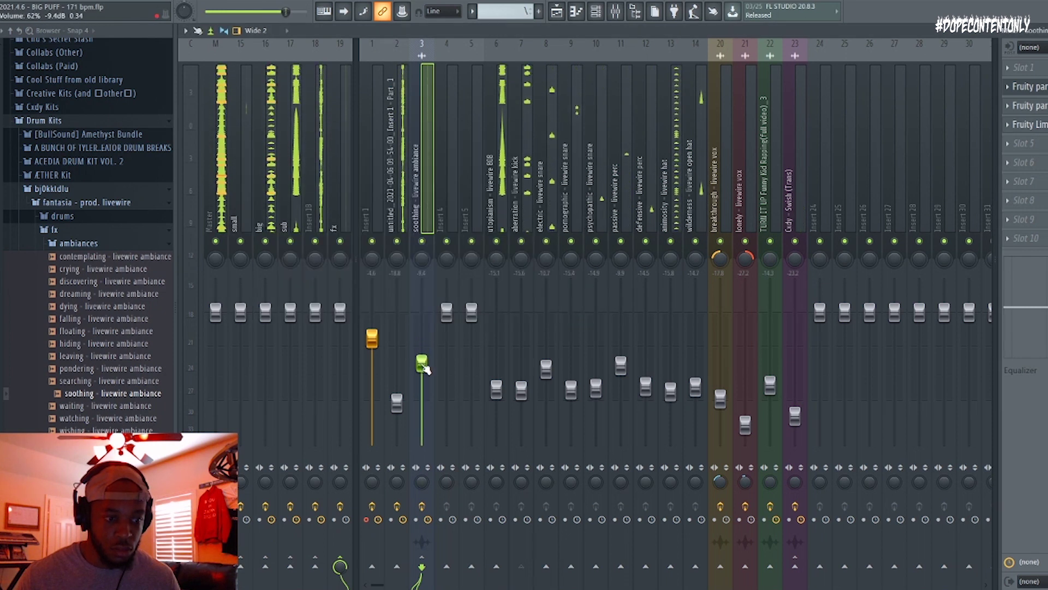
left_click_drag(423, 365, 423, 368)
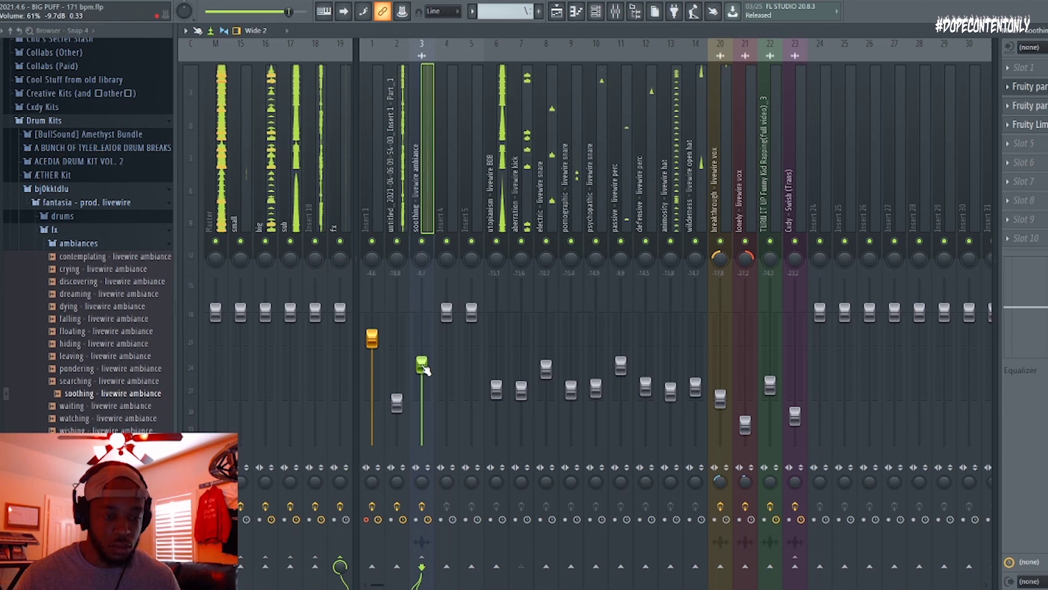
Duplicate the entire playlist arrangement twice so it plays three times in a row.
key("F5")
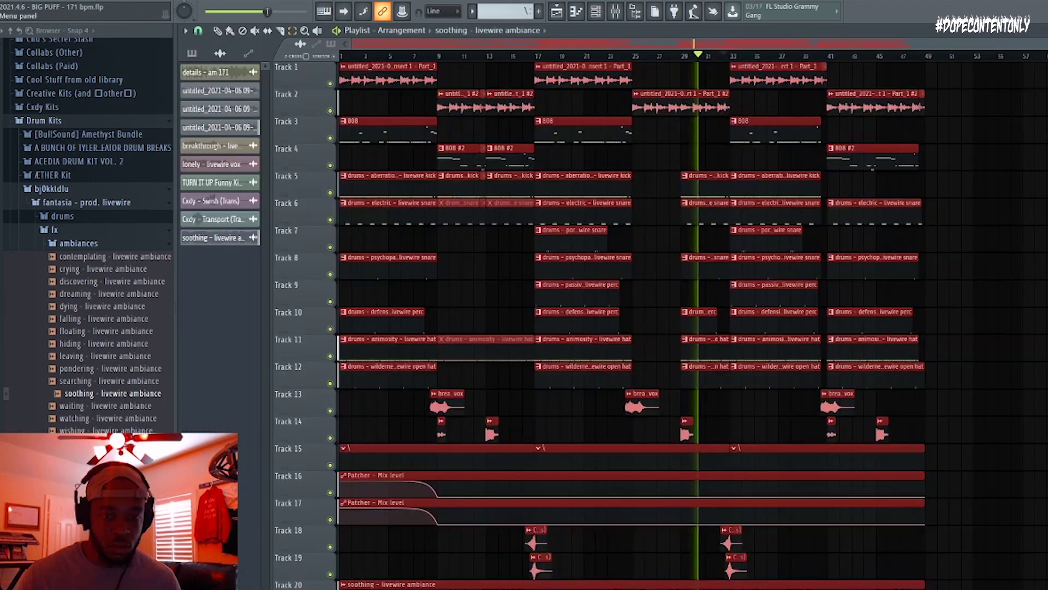
key("ctrl+b")
key("ctrl+b")
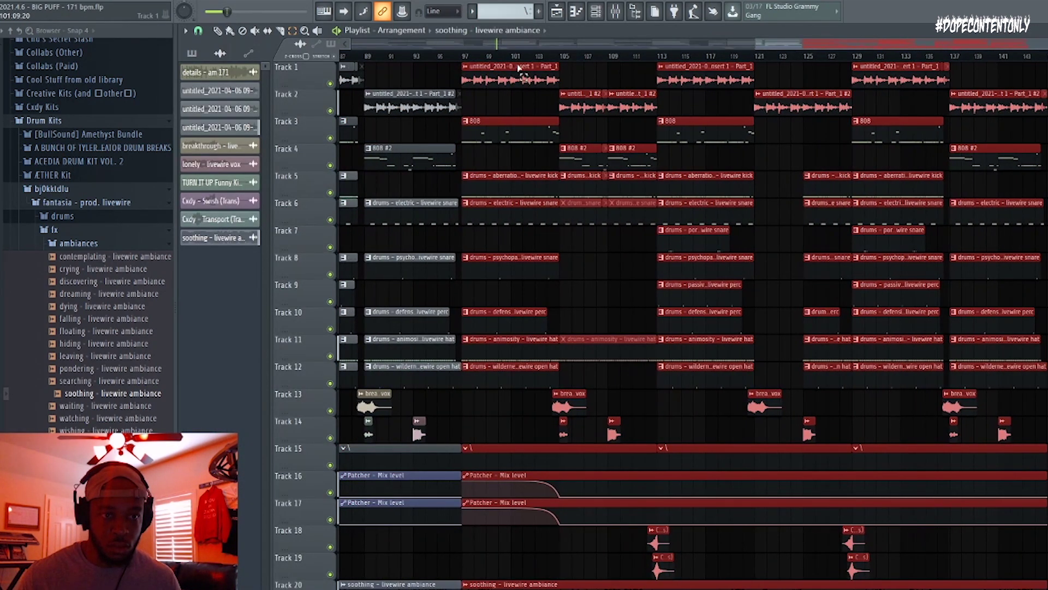
Mute the snare, perc, hat and open hat clips on tracks 6, 8 and 10 to 12 in the final section from bar 137.
scroll(515, 57, "down", 5)
scroll(1011, 57, "up", 4)
key("t")
left_click_drag(941, 182, 946, 302)
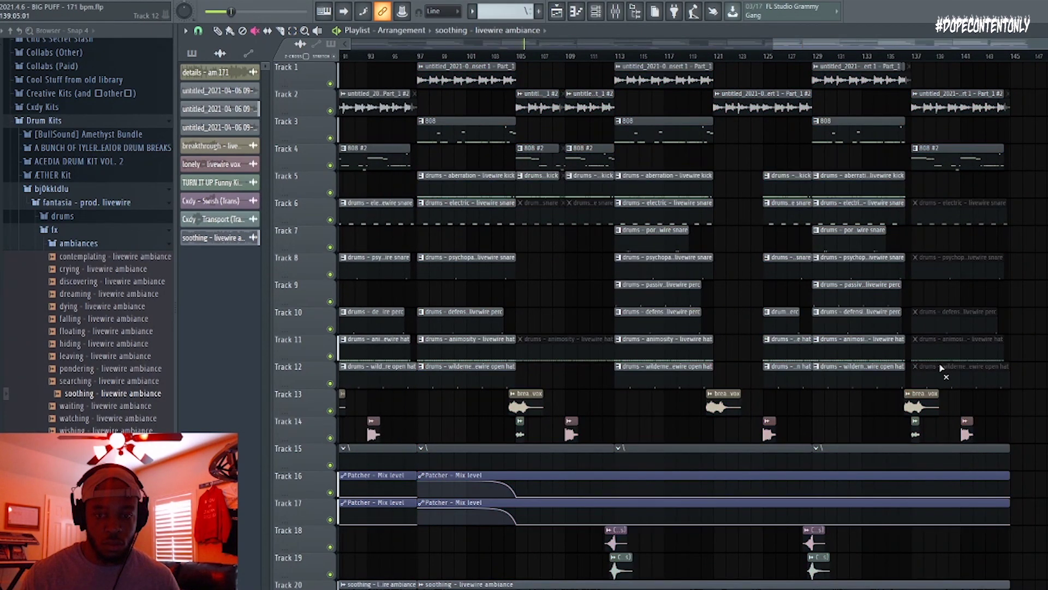
Play the arrangement from just before the final section to check the stripped-down ending.
scroll(1008, 320, "down", 2)
scroll(995, 317, "up", 2)
left_click(897, 56)
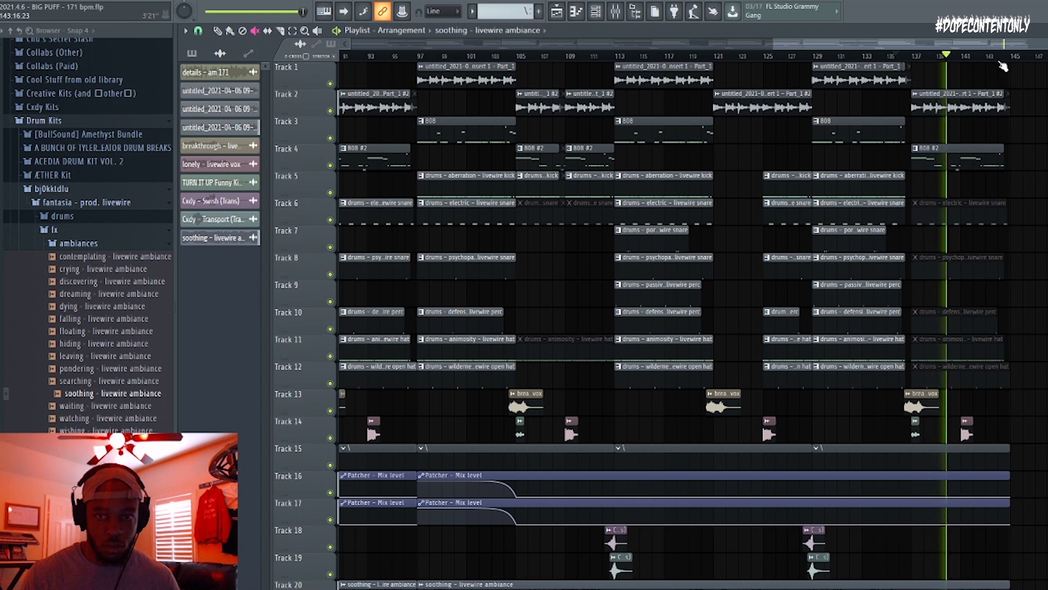
scroll(1003, 64, "down", 5)
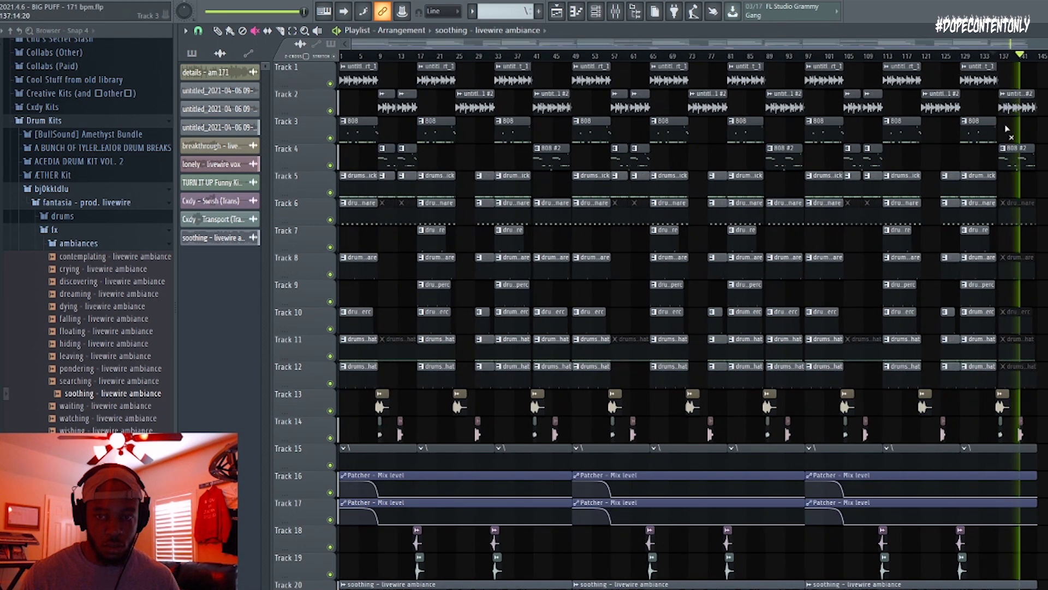